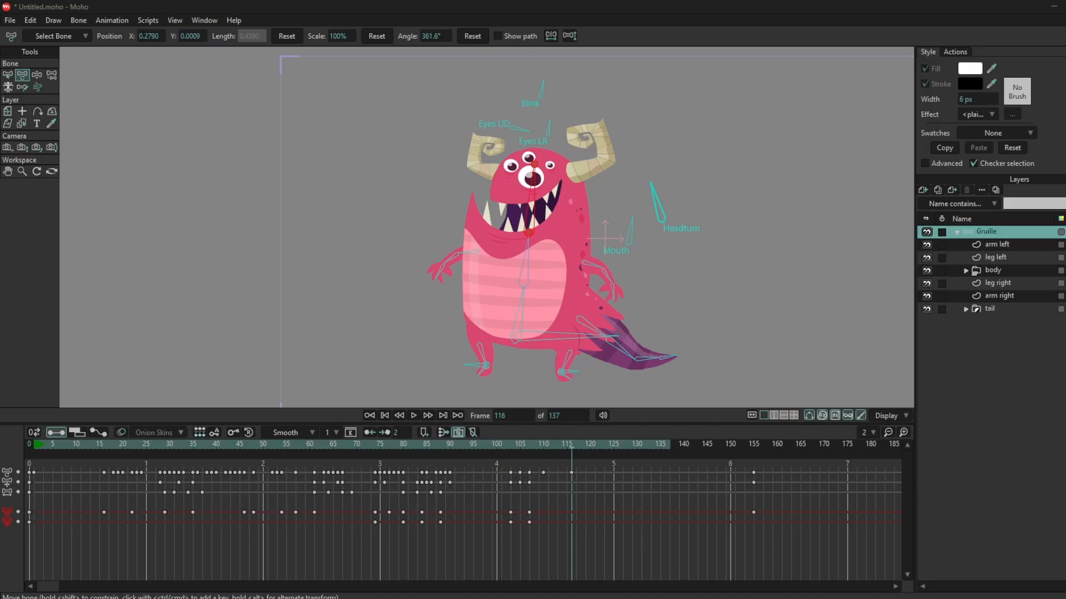
Open the Library and expand the Characters folder inside the Factory Content Library.
key("ctrl+shift+l")
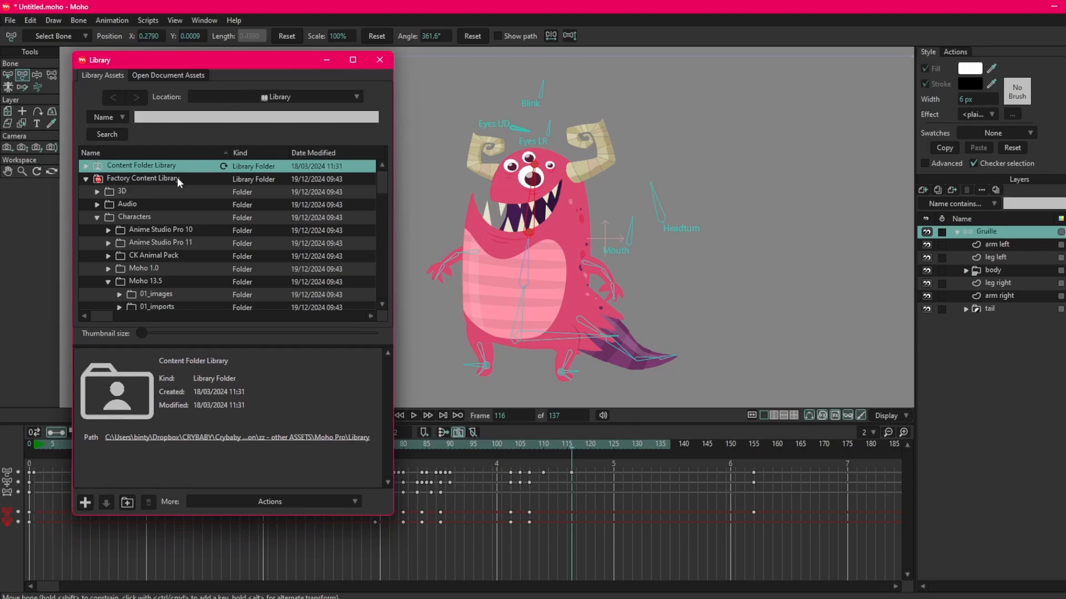
left_click(86, 178)
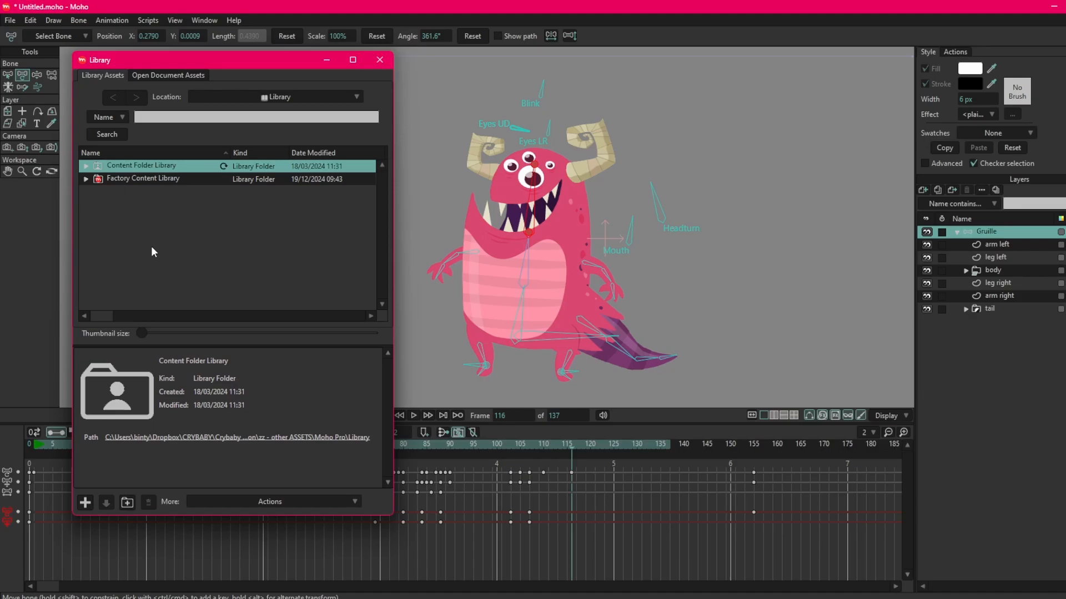
left_click(141, 179)
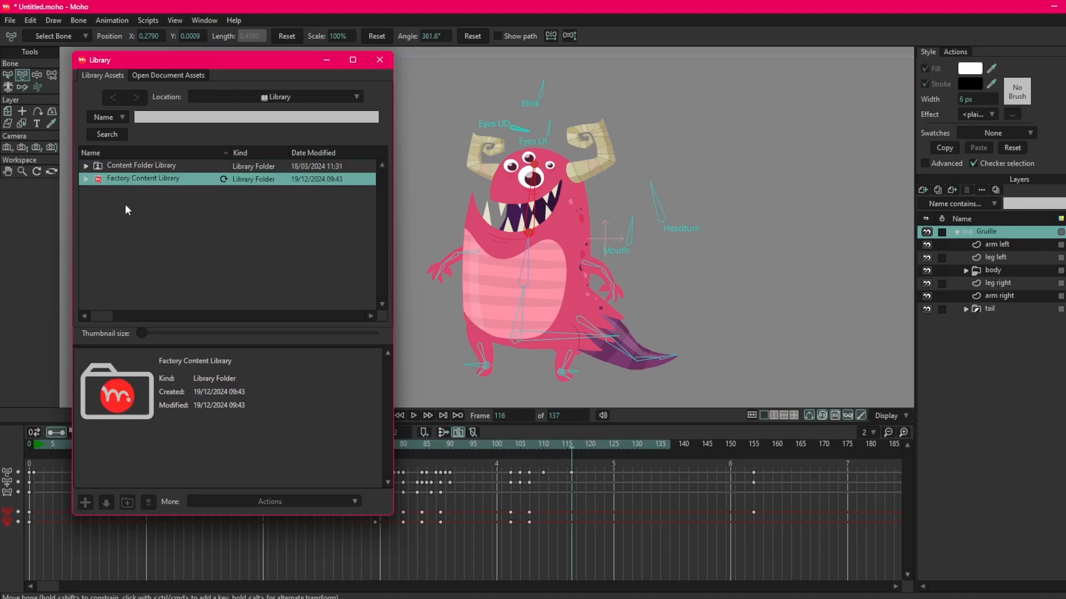
left_click(86, 179)
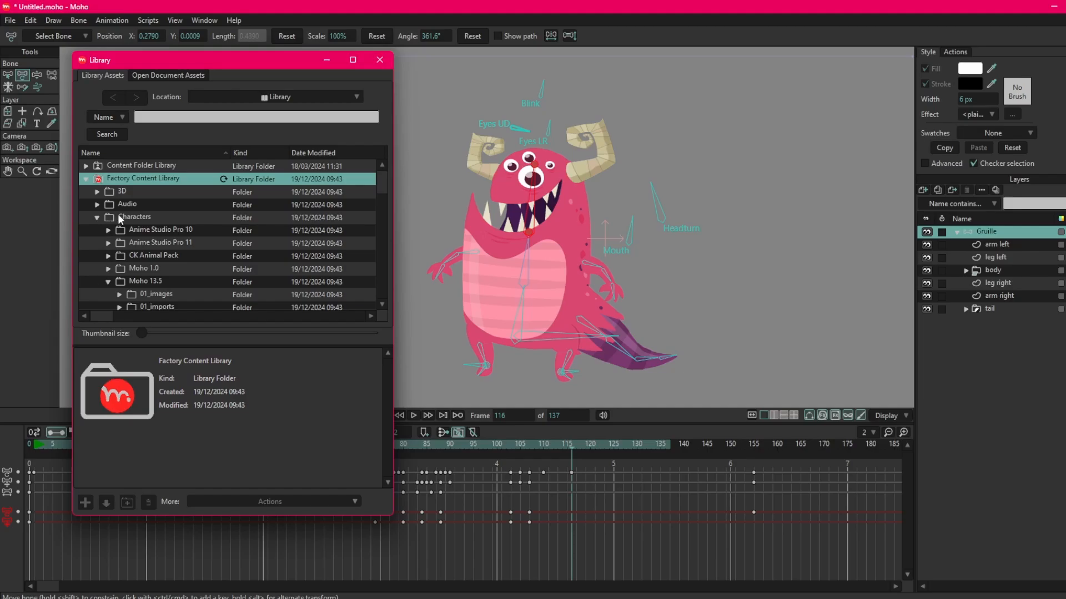
left_click(98, 218)
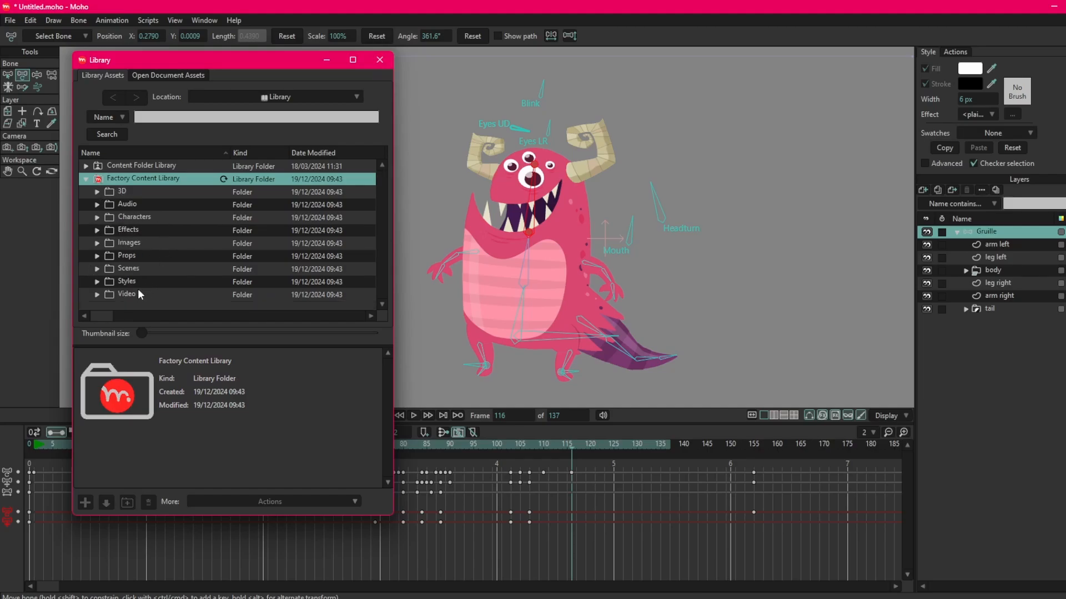
left_click(98, 218)
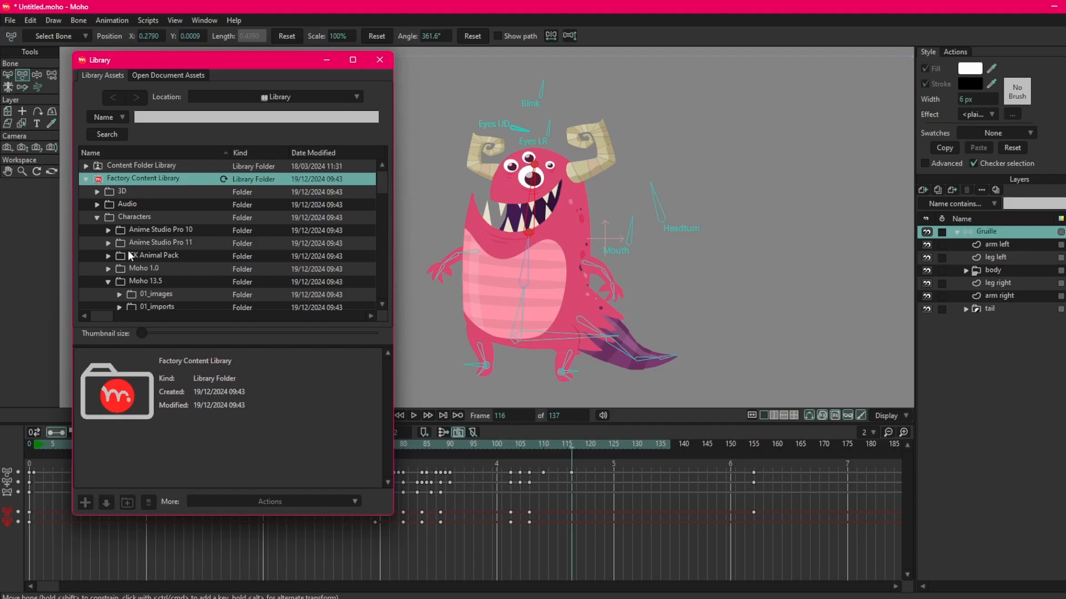
Look through the character projects in the Moho 13.5 and Other Characters folders.
scroll(128, 251, "down", 3)
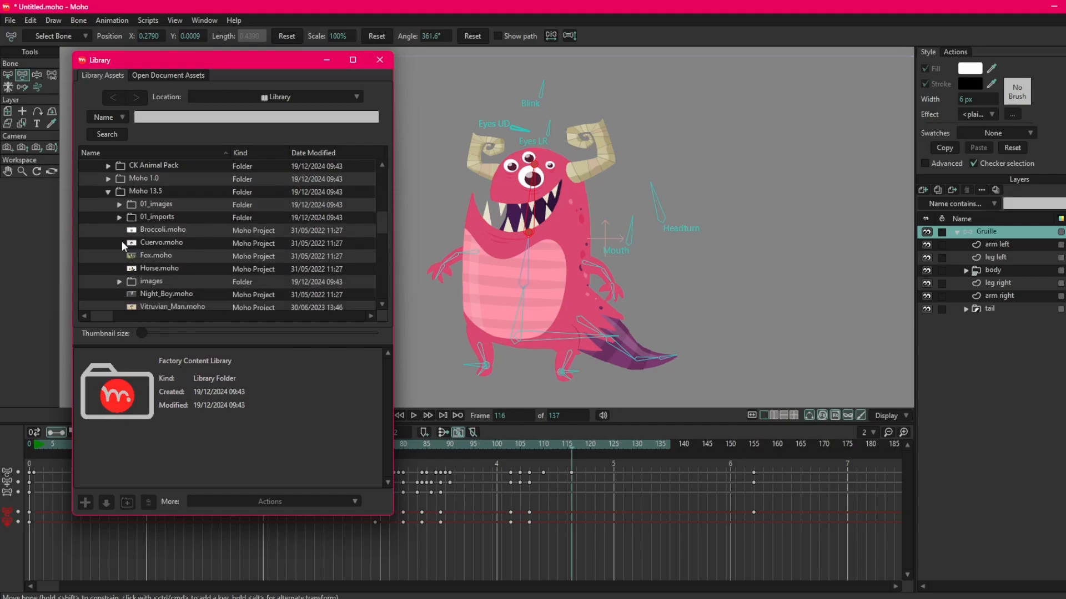
scroll(113, 253, "down", 2)
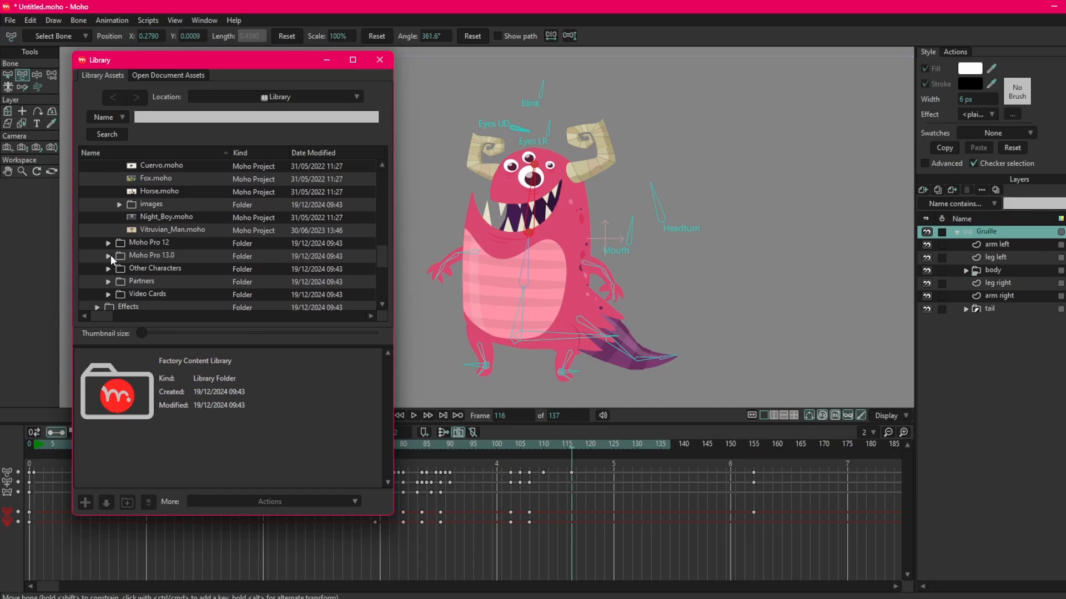
left_click(108, 269)
scroll(111, 265, "down", 3)
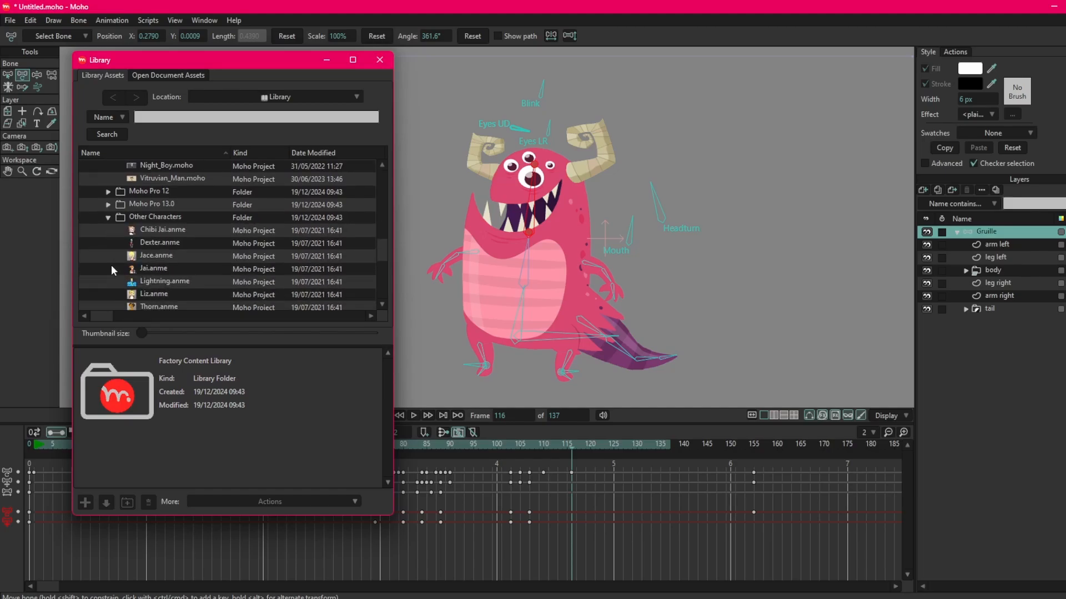
scroll(111, 264, "down", 1)
scroll(112, 263, "up", 1)
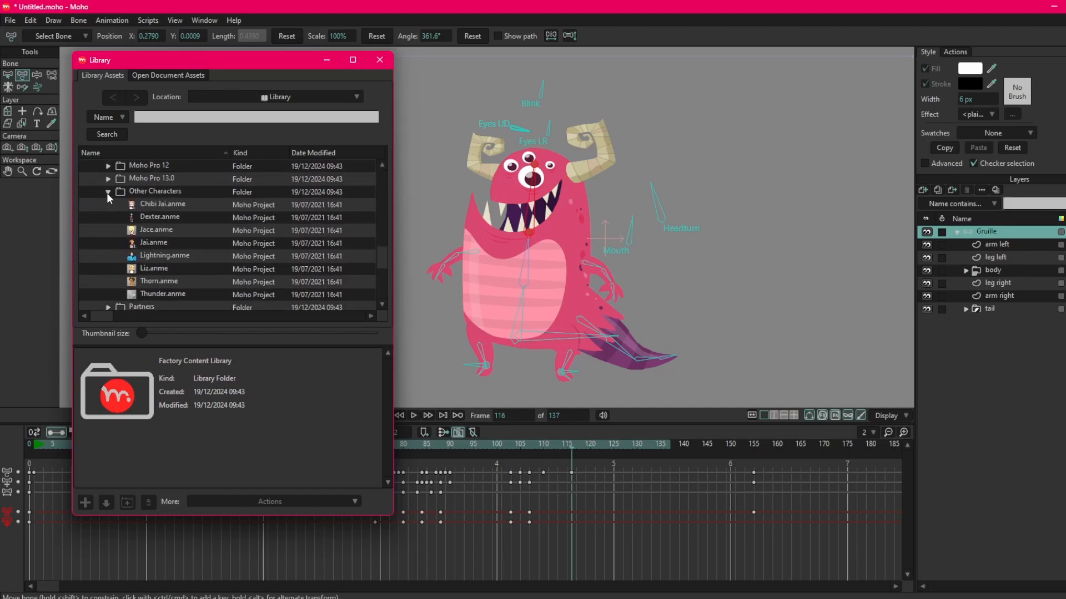
scroll(108, 235, "up", 4)
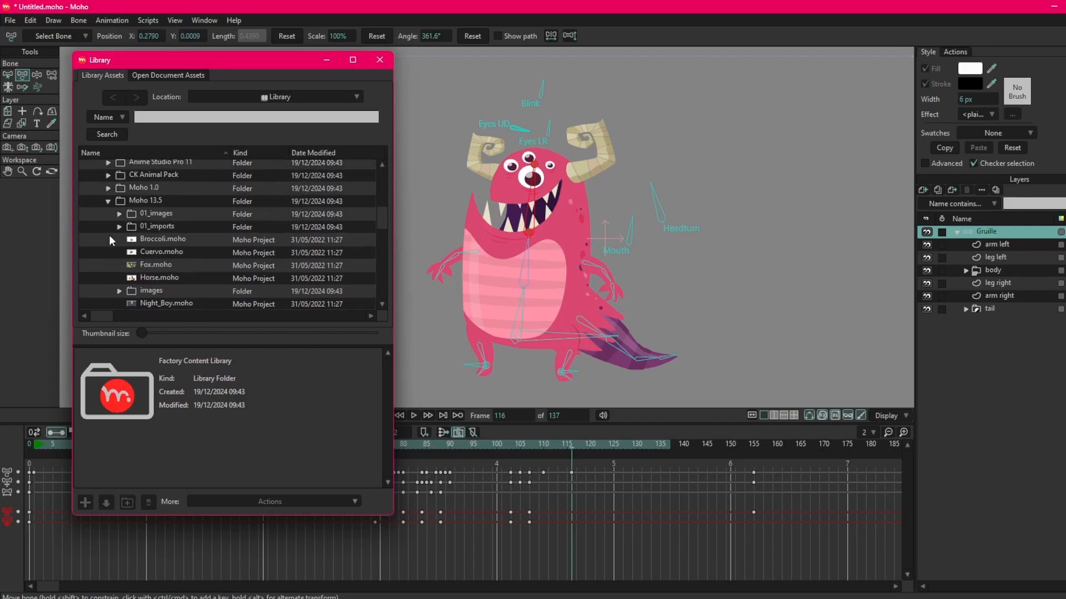
scroll(109, 235, "up", 1)
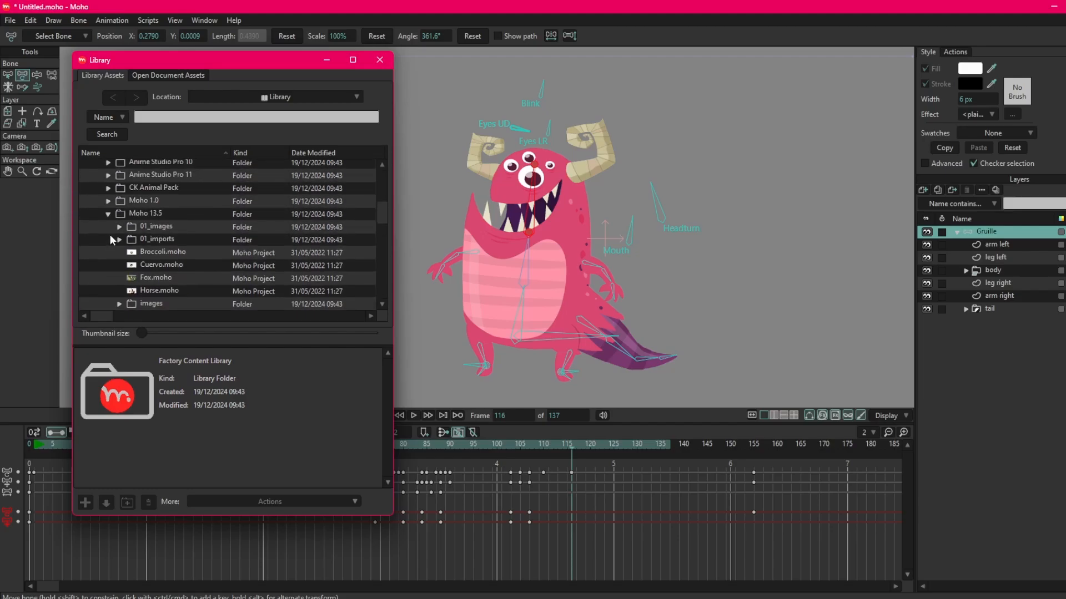
Collapse the Moho 13.5 folder and check the characters in the Moho 1.0 and Moho Pro 12 folders.
left_click(108, 215)
left_click(108, 202)
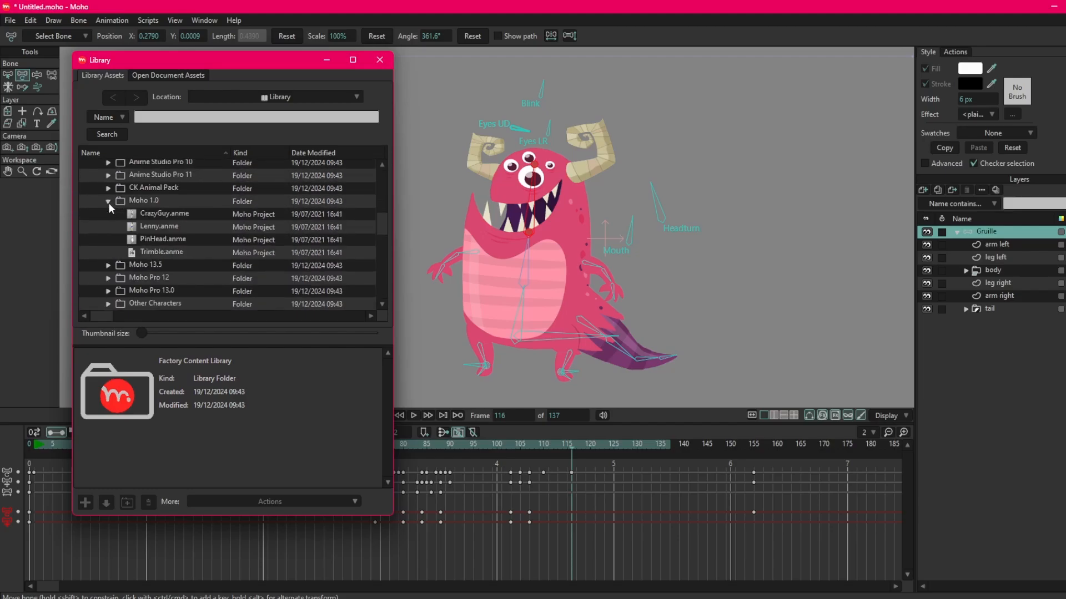
left_click(108, 202)
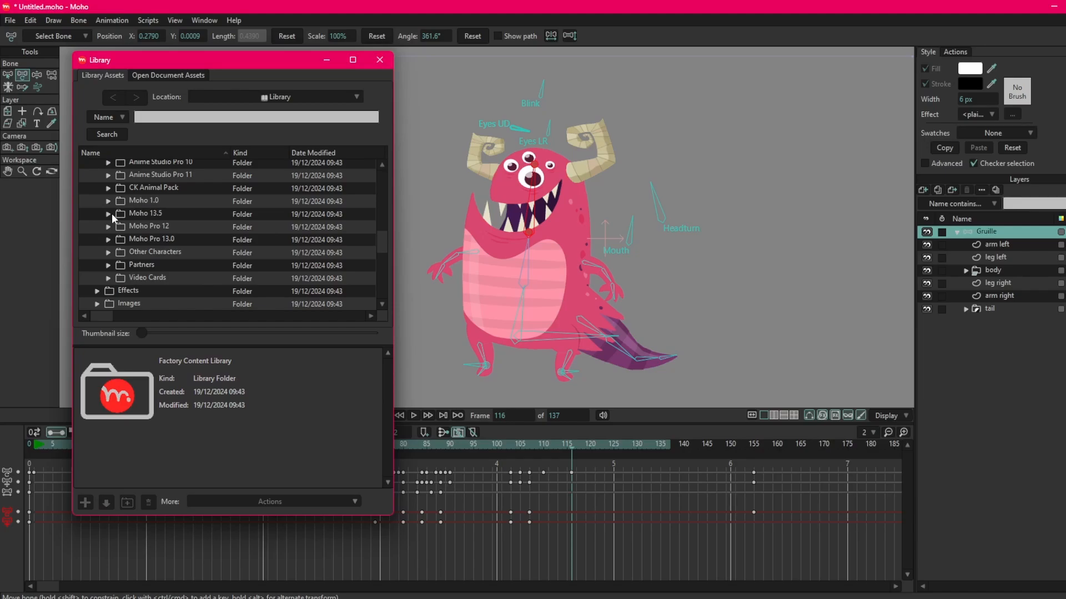
left_click(109, 227)
scroll(109, 228, "down", 2)
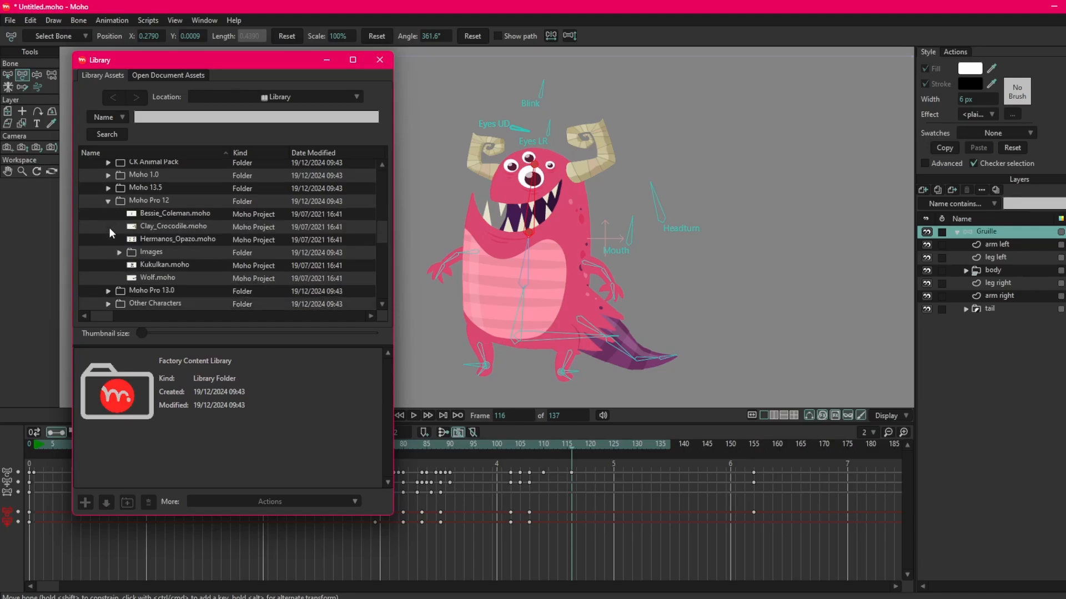
scroll(108, 228, "up", 2)
left_click(109, 224)
scroll(112, 239, "up", 1)
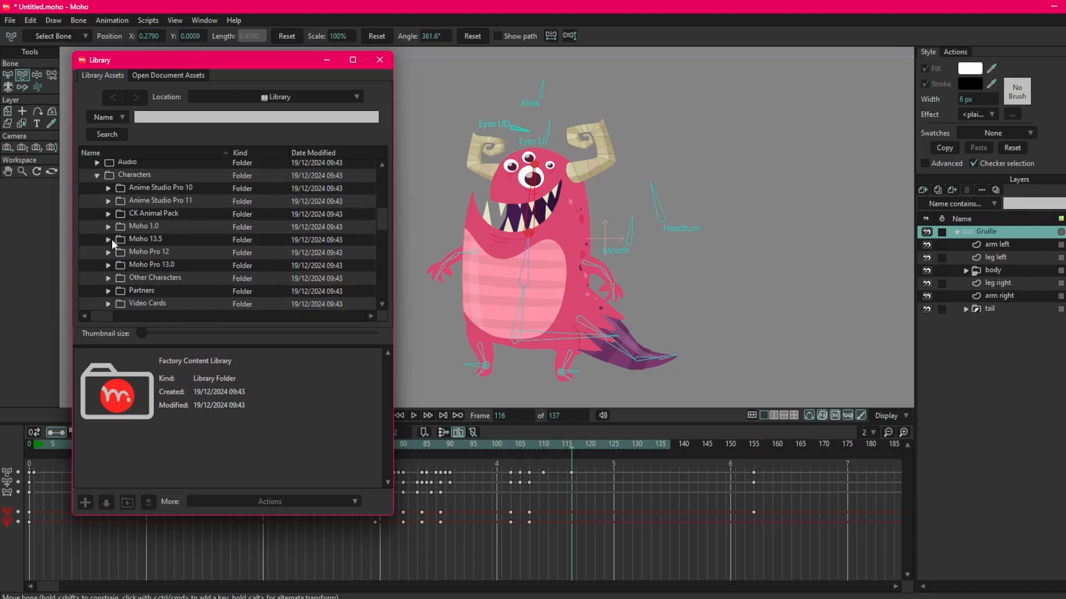
Find Gruille.anme in the Anime Studio Pro 10 folder, preview it and close the Library.
left_click(109, 201)
left_click(109, 200)
left_click(109, 189)
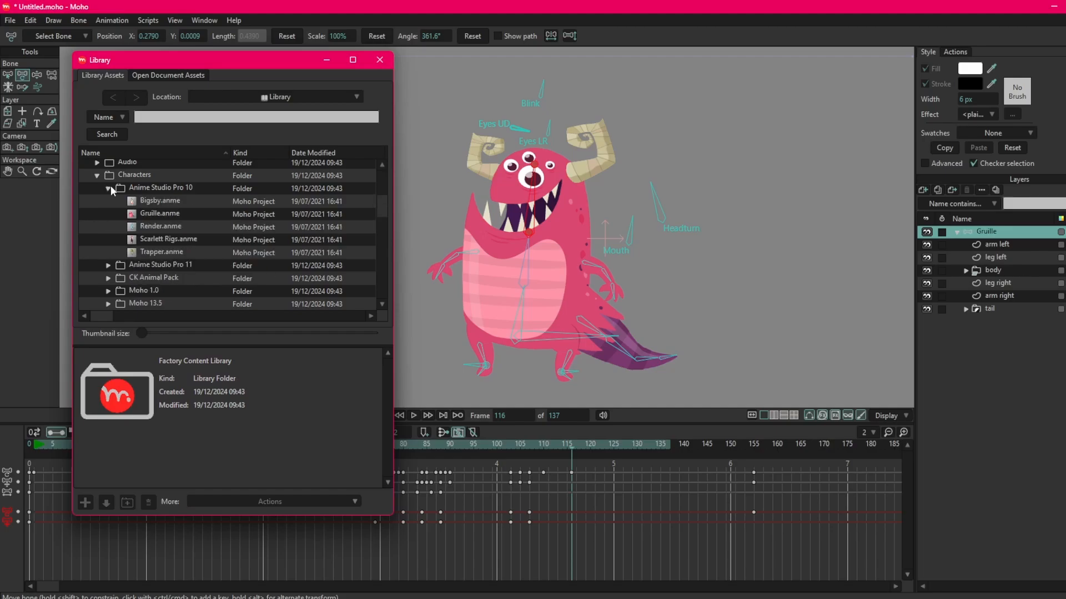
left_click(185, 213)
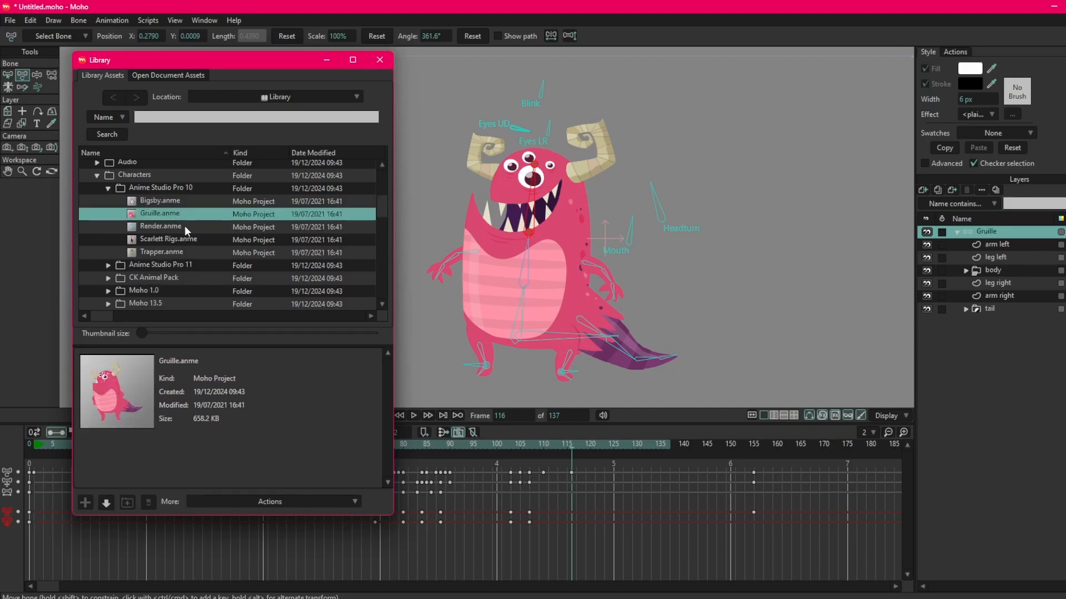
scroll(176, 212, "up", 1)
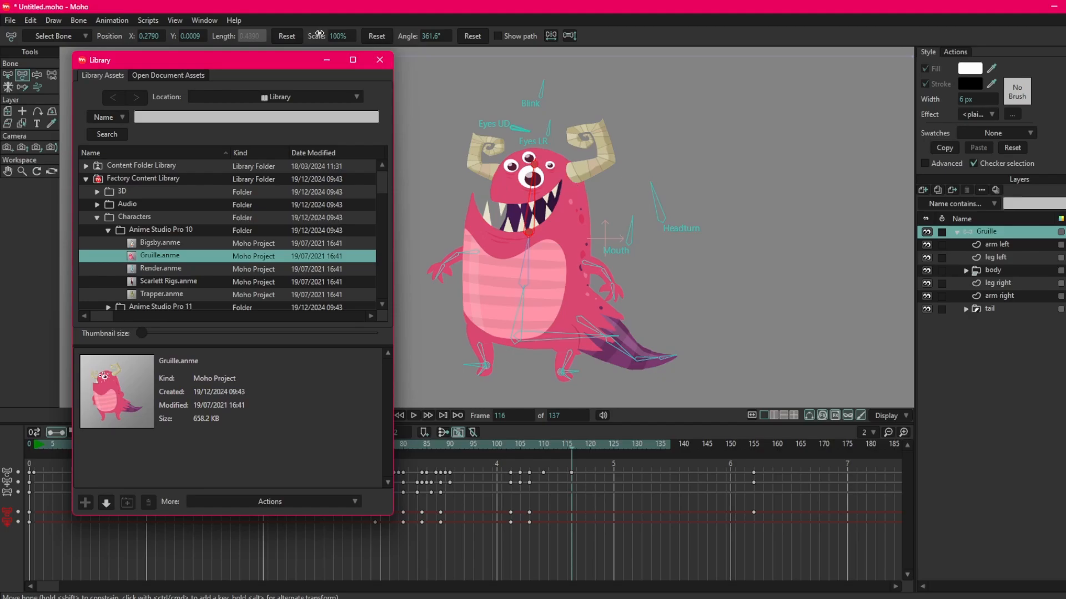
left_click(380, 60)
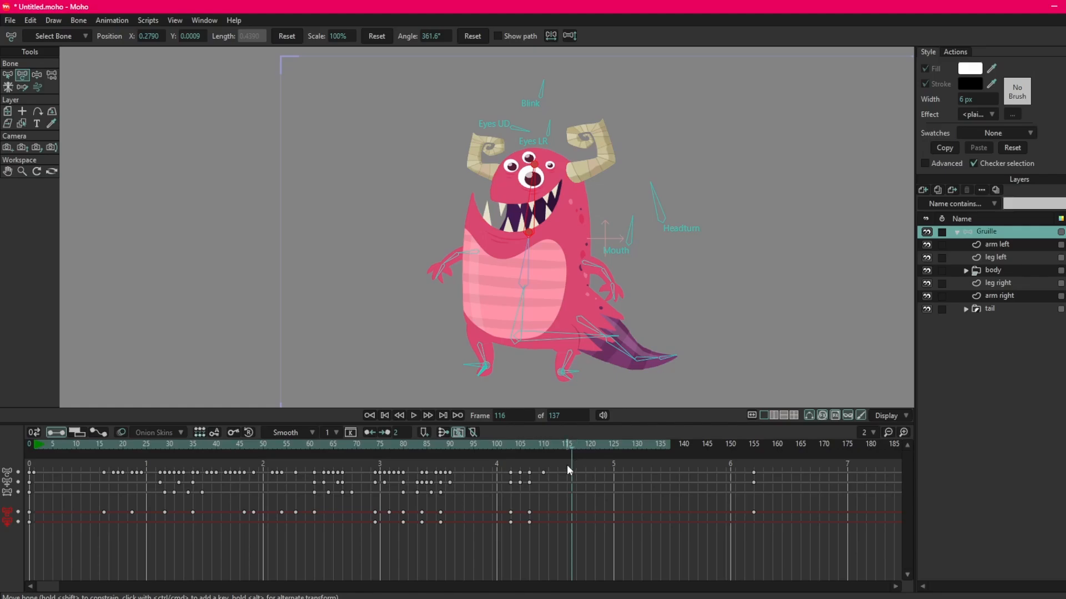
Delete the keyframes at frame 155 on the Gruille layer.
left_click_drag(660, 471, 813, 549)
key("Delete")
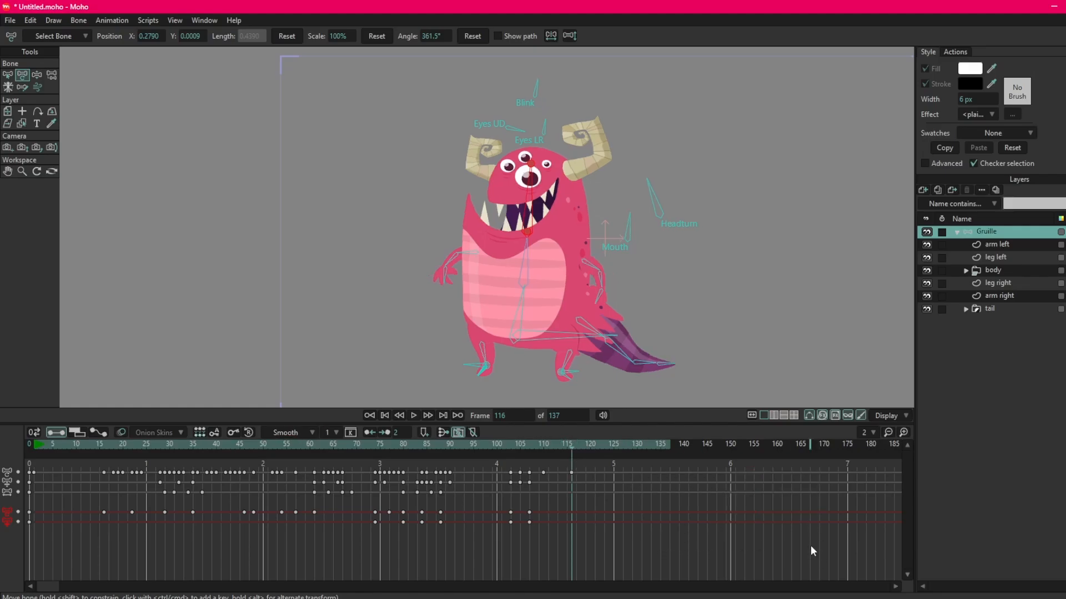
Review Gruille's animation by playing it and scrubbing through the timeline up to frame 95.
left_click_drag(222, 451, 429, 480)
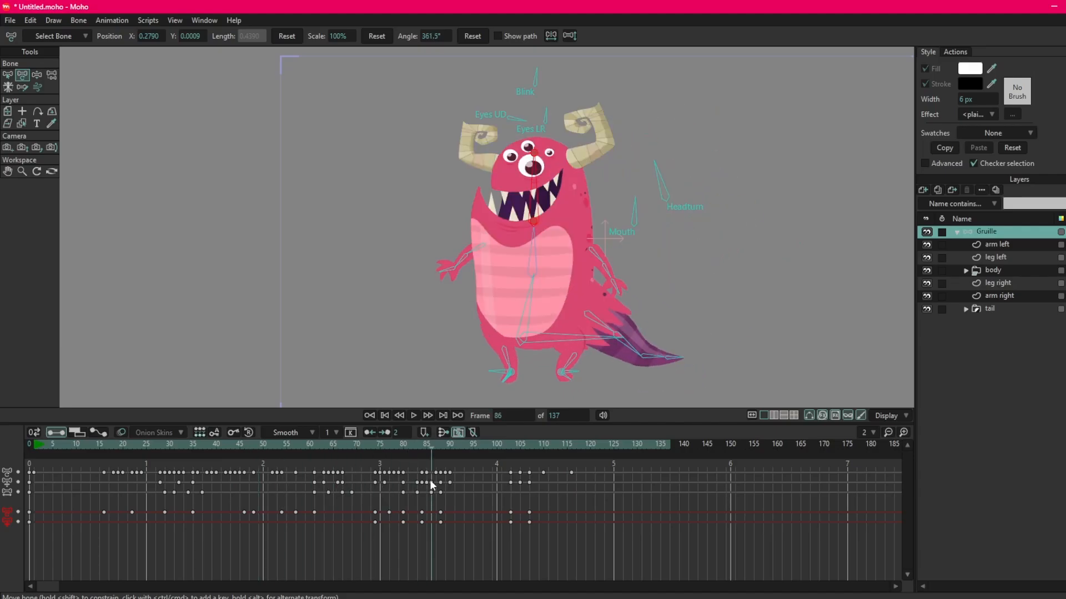
key("space")
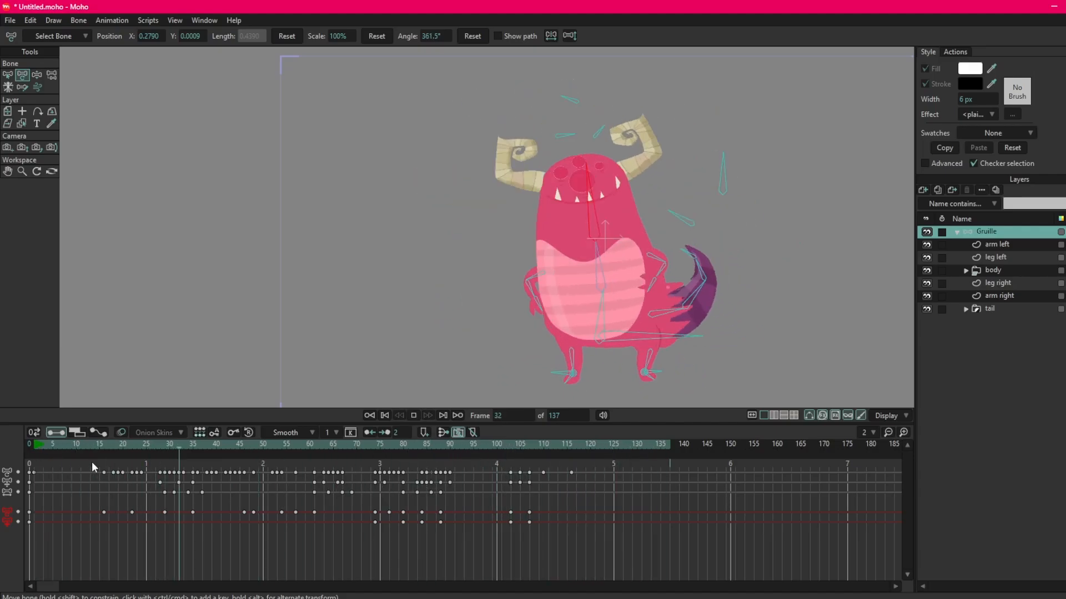
key("space")
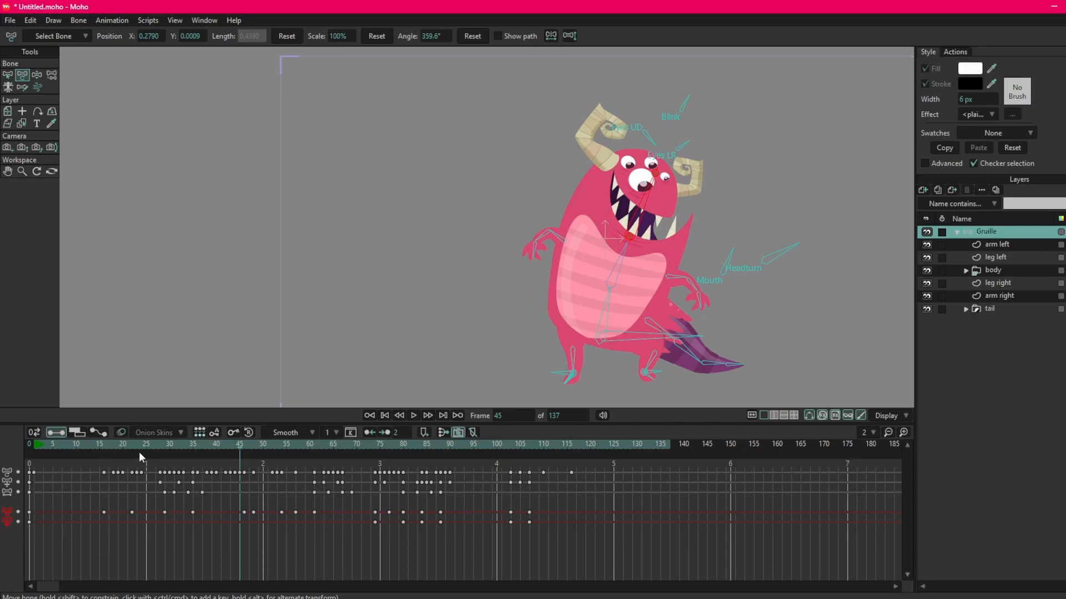
left_click_drag(244, 447, 135, 445)
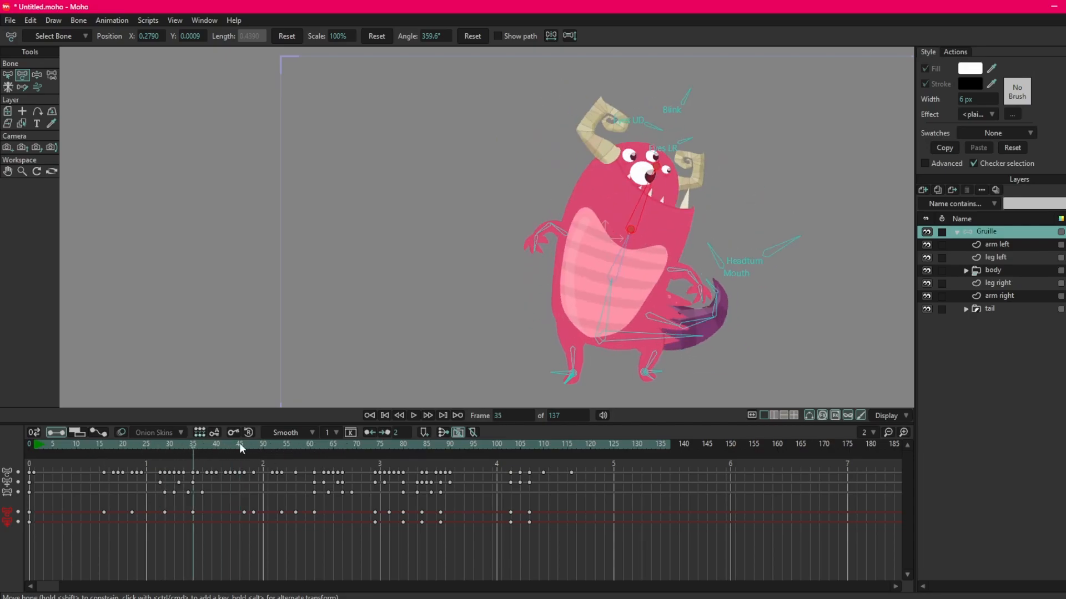
left_click_drag(195, 445, 474, 471)
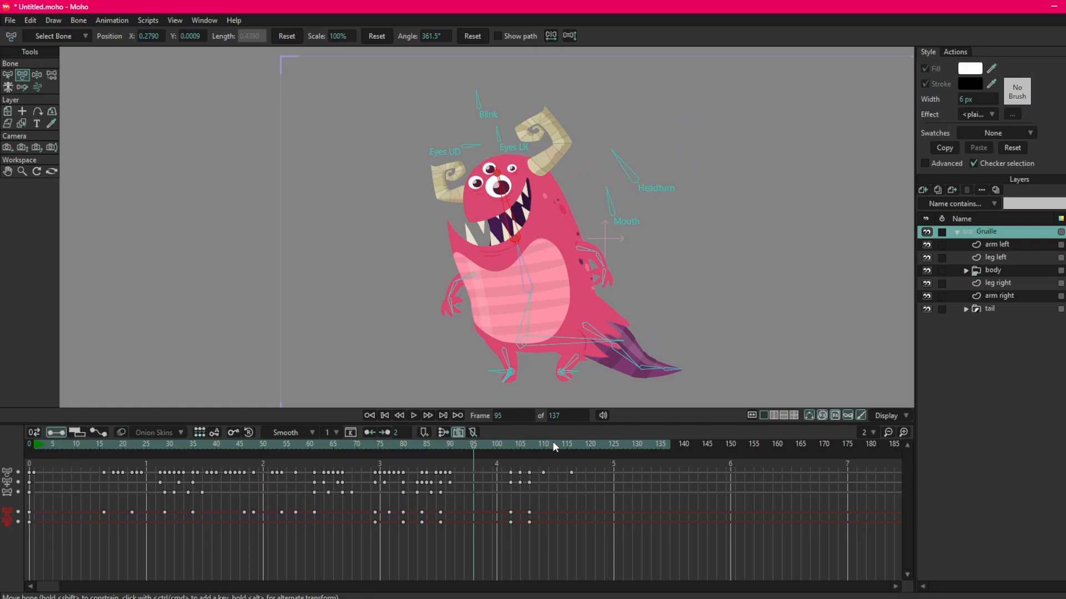
Extend the animation's end frame to 152.
left_click(566, 416)
key("Return")
left_click_drag(563, 415, 822, 417)
mouse_move(571, 416)
left_mouse_down()
mouse_move(729, 415)
mouse_move(561, 417)
mouse_move(837, 415)
mouse_move(549, 418)
mouse_move(629, 416)
left_mouse_up()
Set the animation's end frame to 250.
left_click(564, 416)
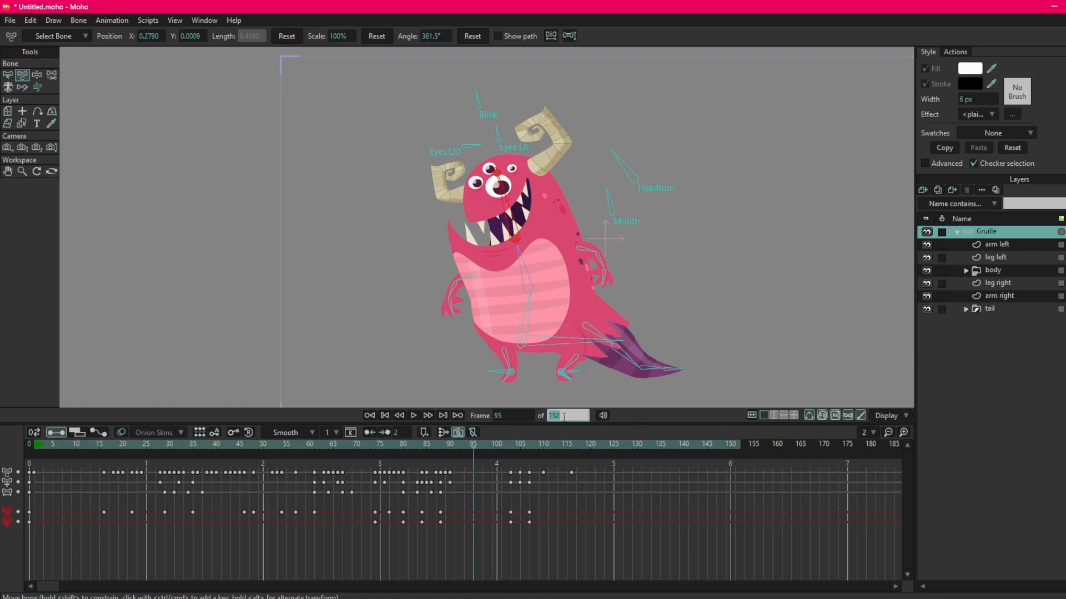
type("250")
key("Return")
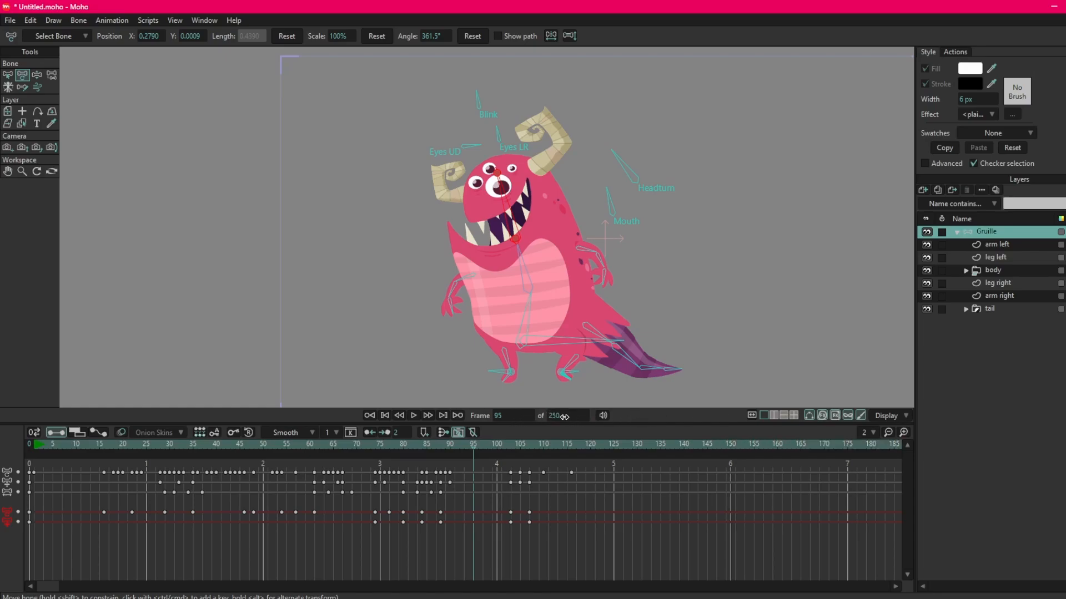
Shorten the animation by setting its end frame to 25.
left_click(557, 416)
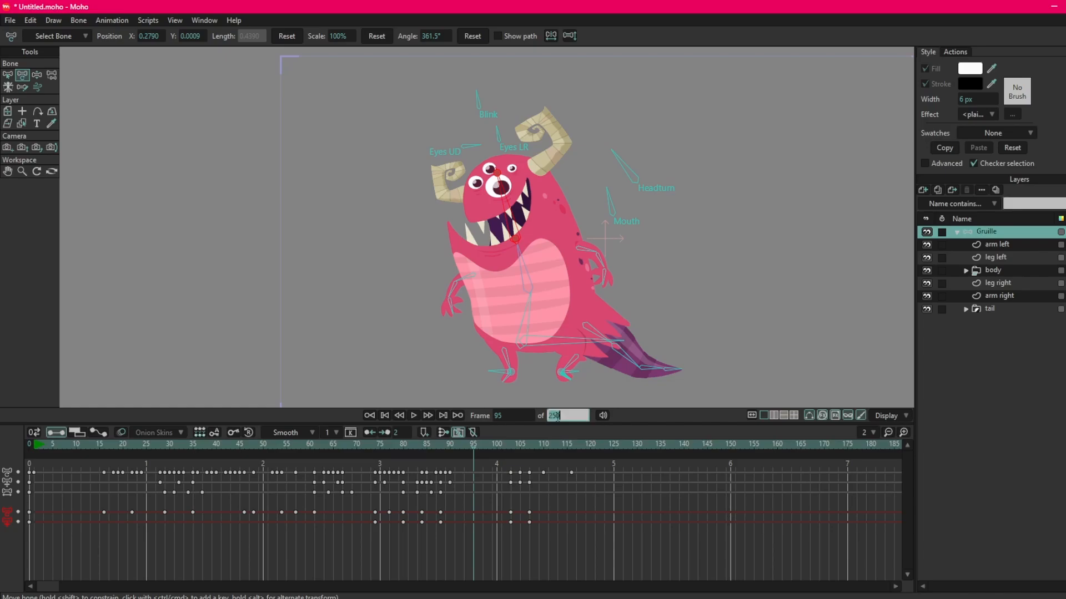
type("25")
key("Return")
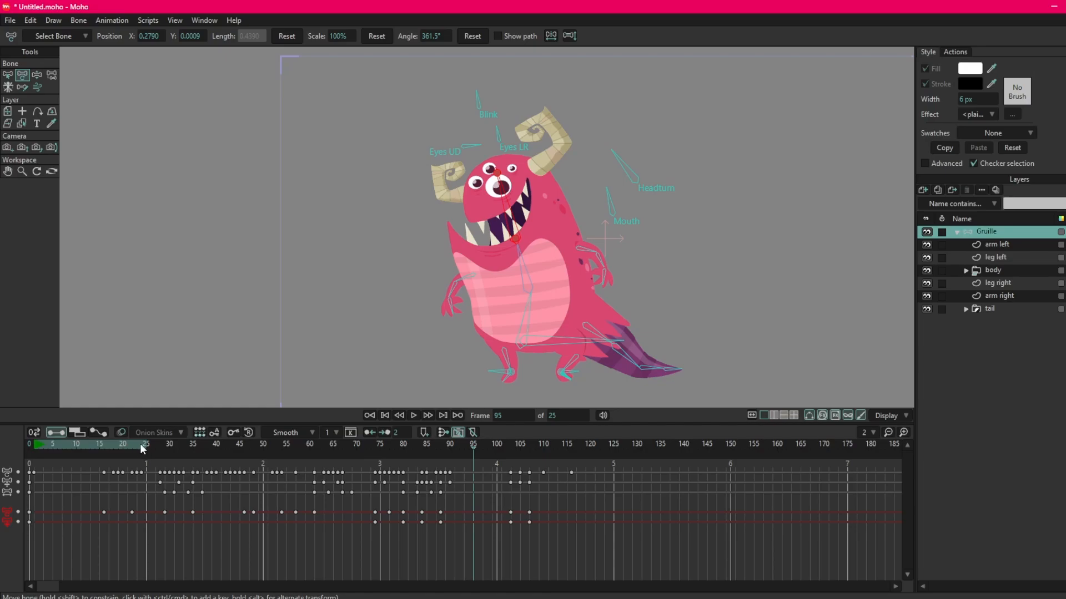
Set the animation's end frame to 170.
left_click(564, 416)
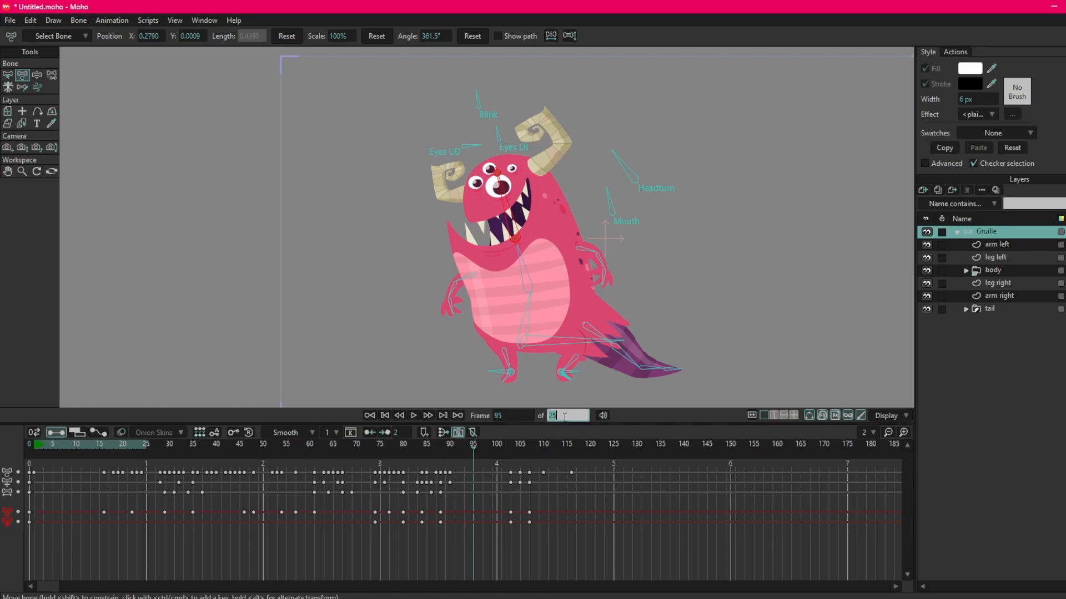
type("170")
key("Return")
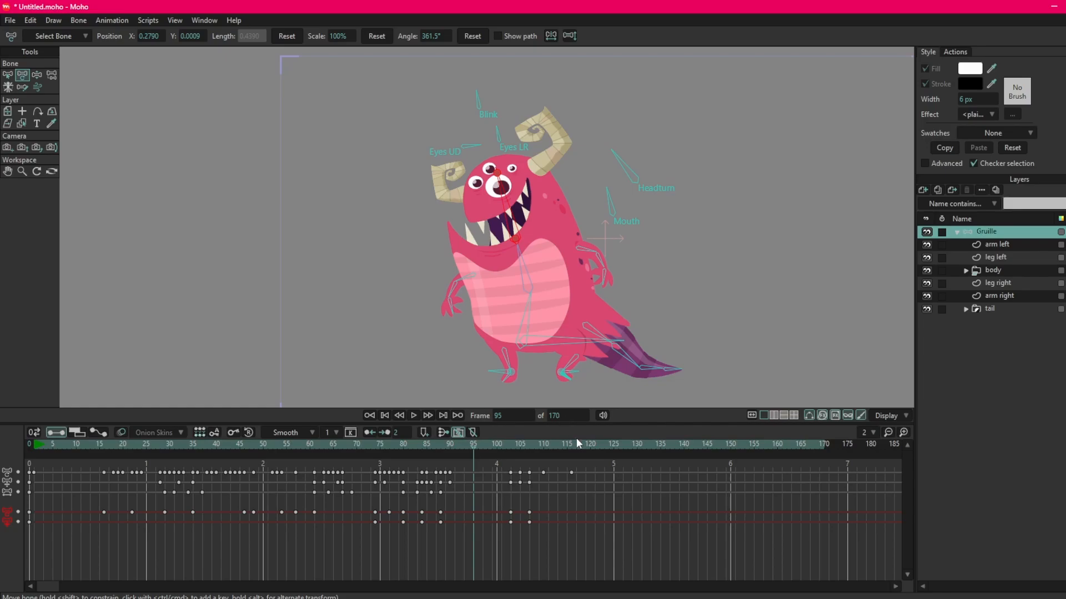
Adjust the animation's end frame to 140 and move the playhead to frame 91.
left_click_drag(570, 418, 30, 431)
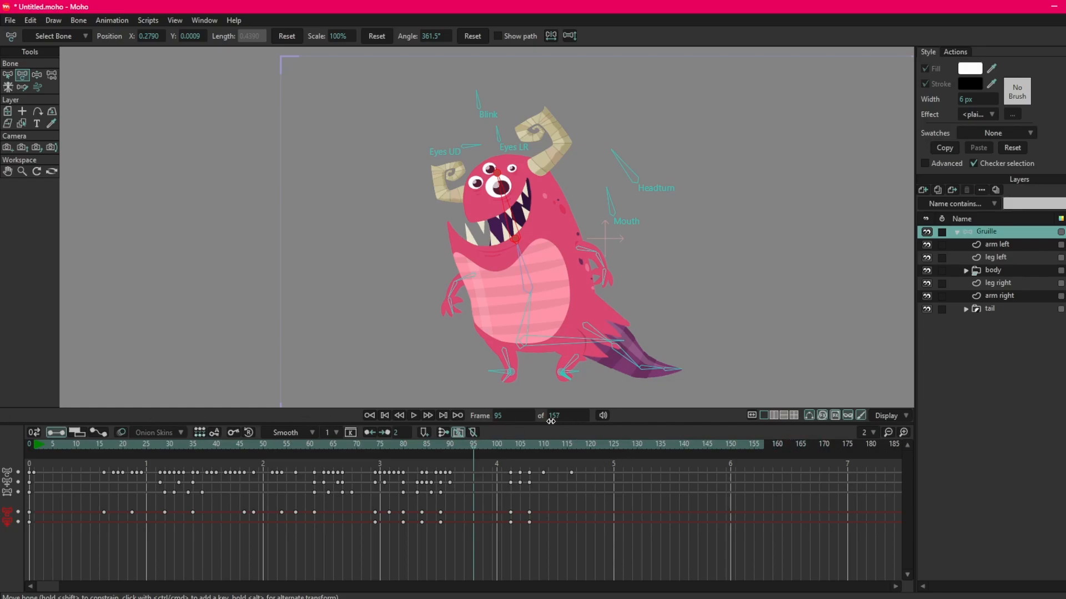
left_click_drag(571, 418, 601, 420)
left_click_drag(506, 444, 456, 447)
left_click_drag(561, 418, 730, 424)
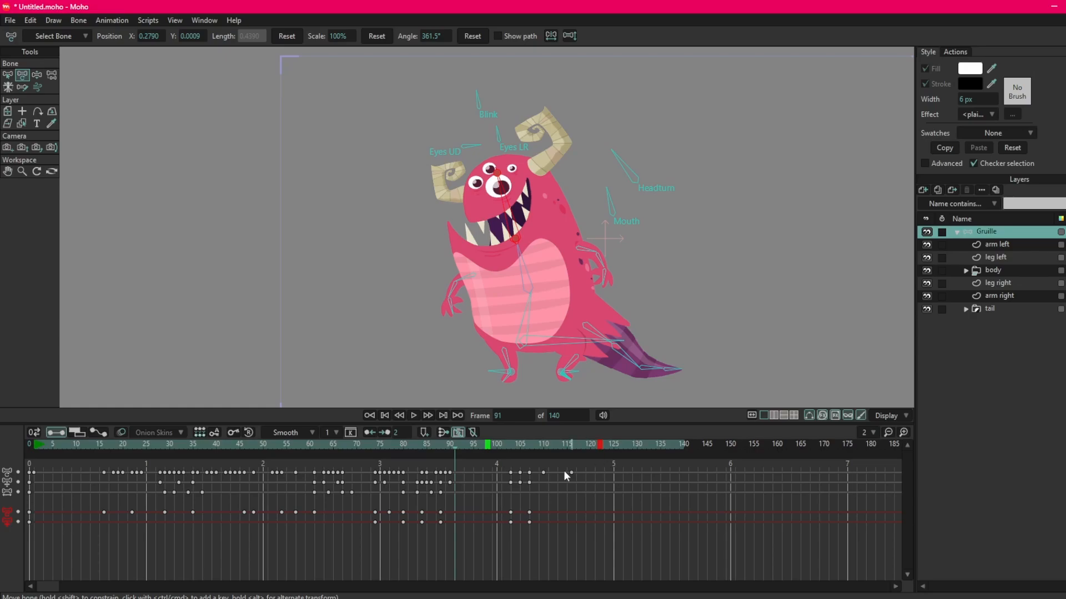
Play the animation within the marked playback range and stop it.
key("space")
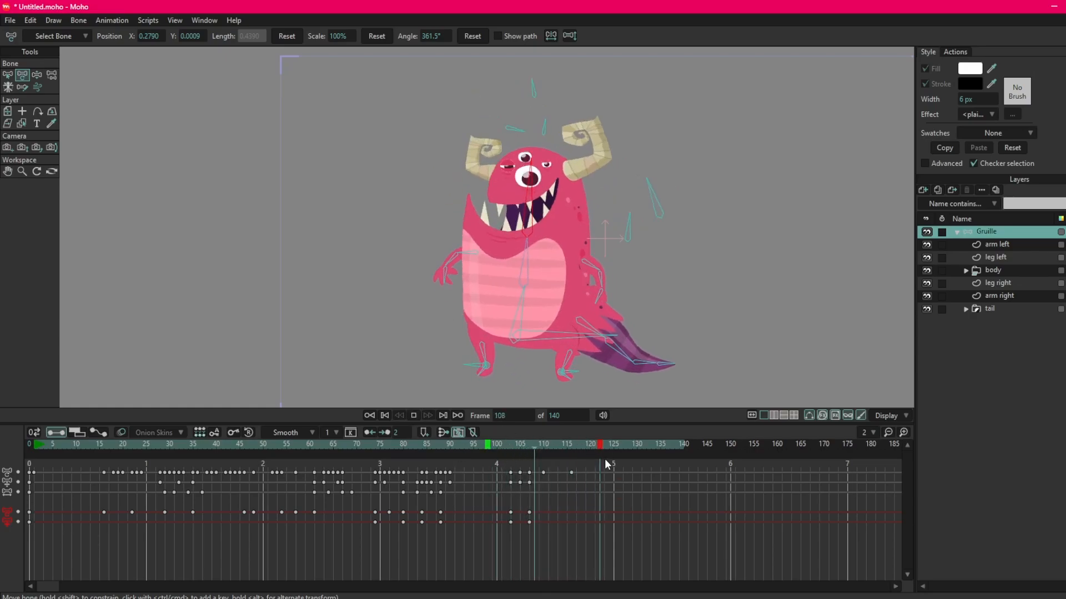
key("space")
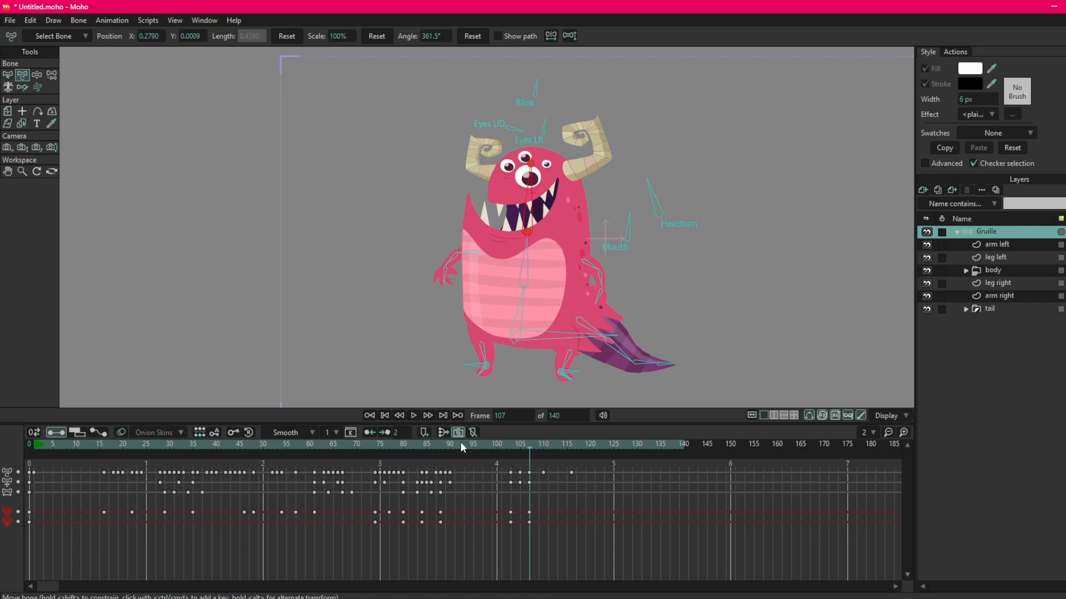
Try out different playback start and end frames on the timeline ruler, and clear the range again.
left_click(423, 446, "alt")
right_click(644, 447, "alt")
left_click(609, 444, "alt")
right_click(487, 445, "alt")
left_click(441, 444, "alt")
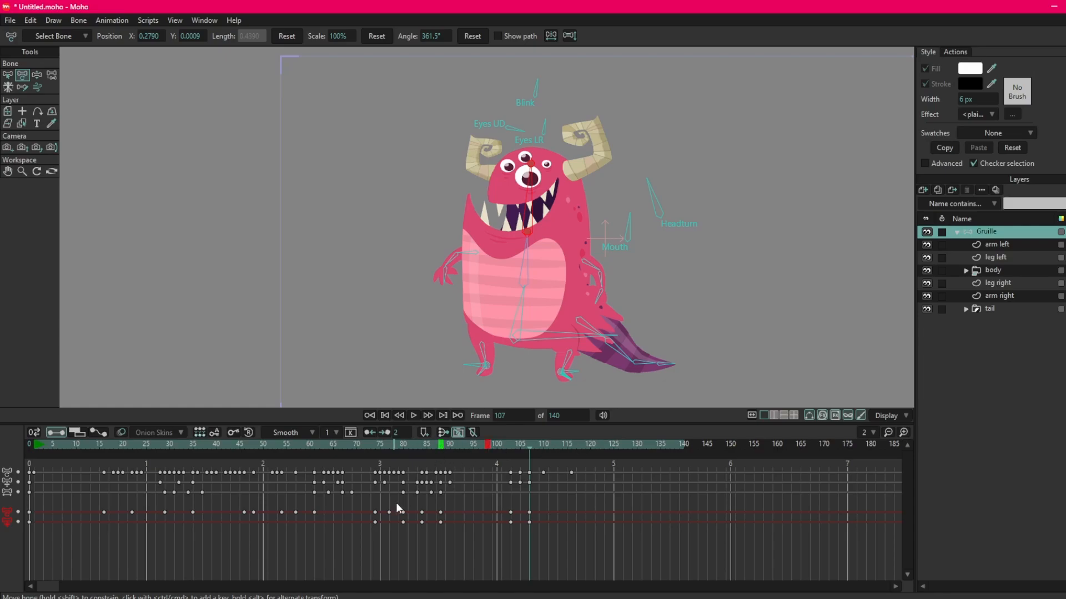
left_click(503, 444, "alt")
Select all of the character's keyframes after frame 15 in the timeline.
left_click_drag(605, 470, 69, 547)
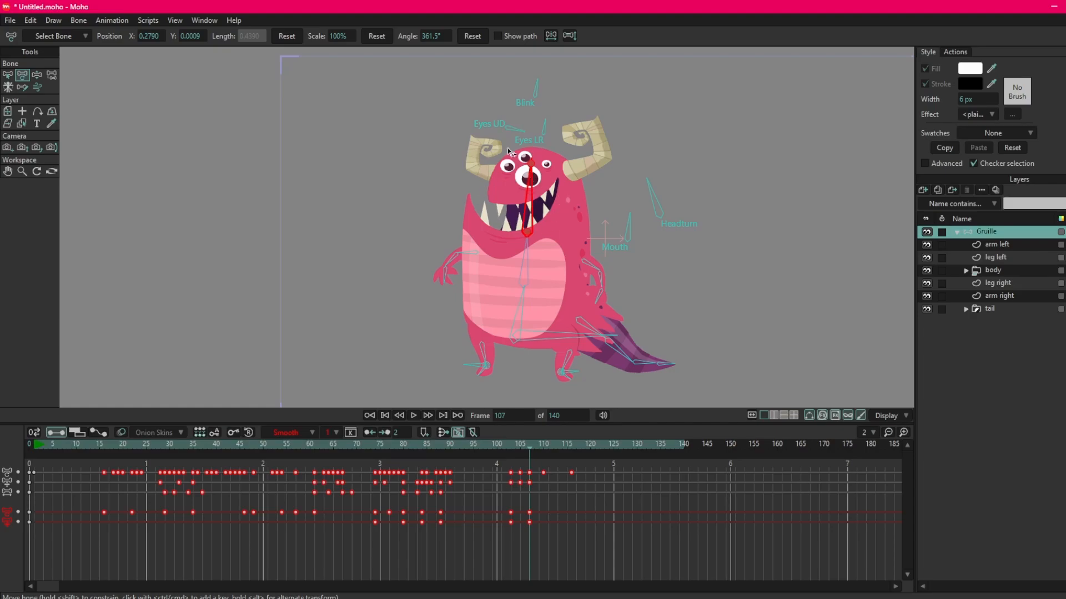
Hide and reshow the body group, and expand it to examine its sublayers, including the contents of the eyes group.
left_click(927, 270)
left_click(927, 270)
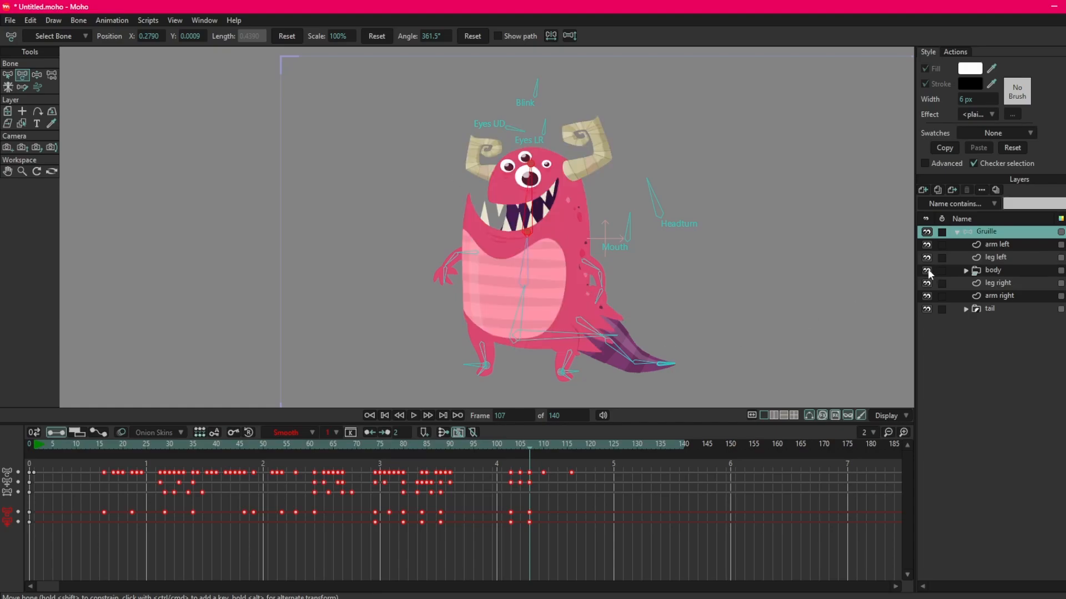
left_click(964, 271)
left_click(975, 284)
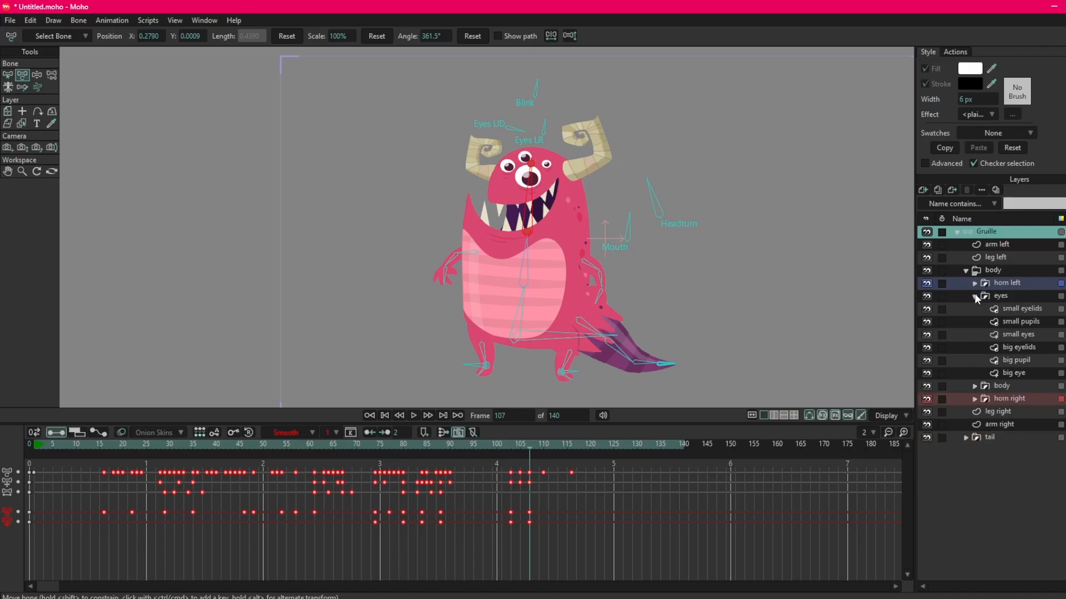
left_click(974, 296)
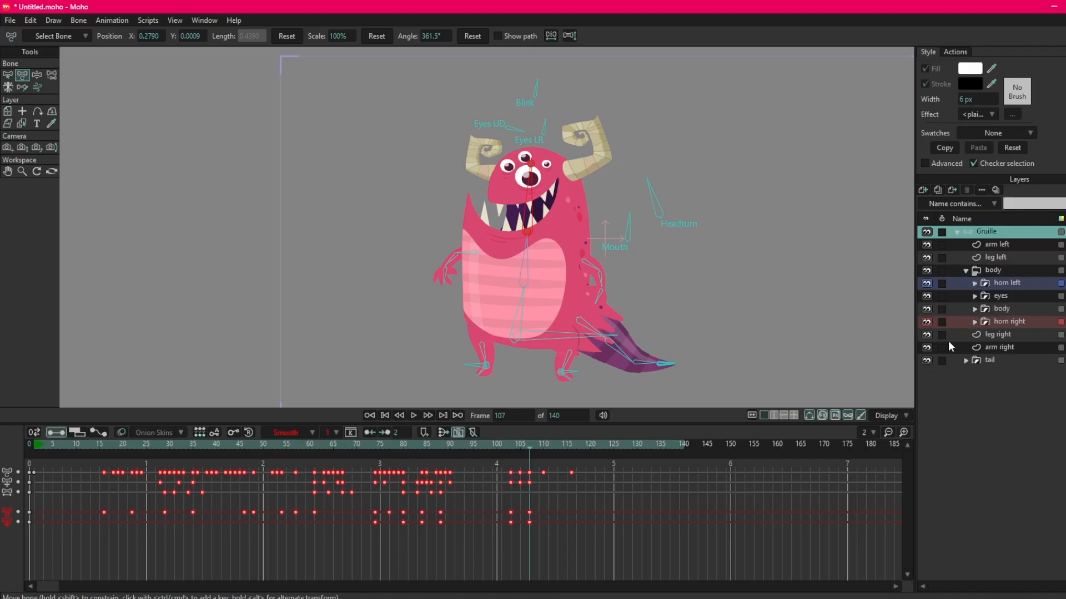
Hide the tail, leg left, arm left, leg right and arm right layers.
left_click(926, 361)
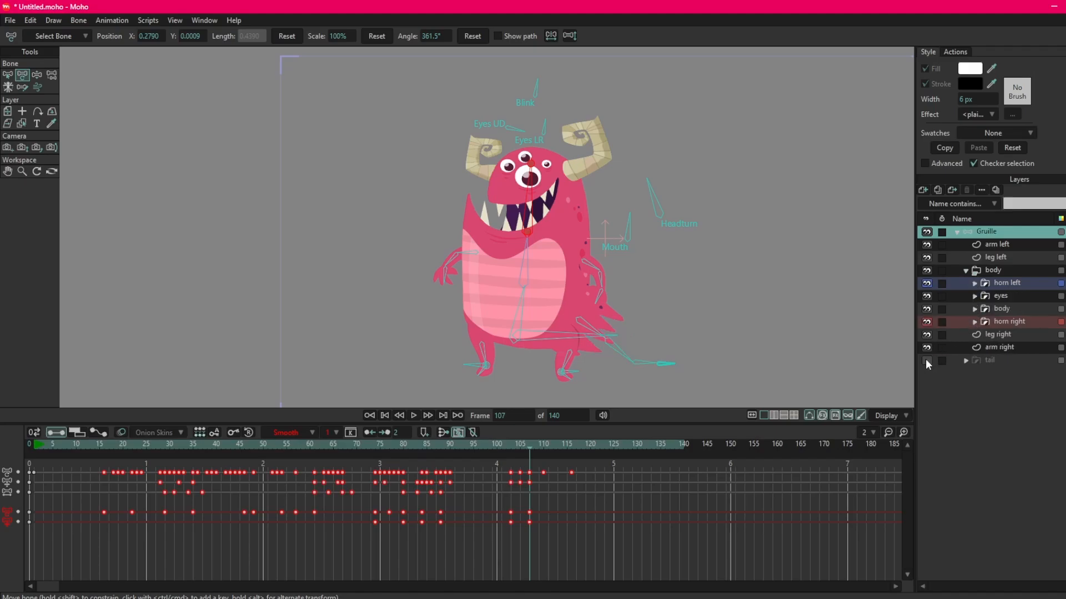
left_click(926, 257)
left_click(926, 245)
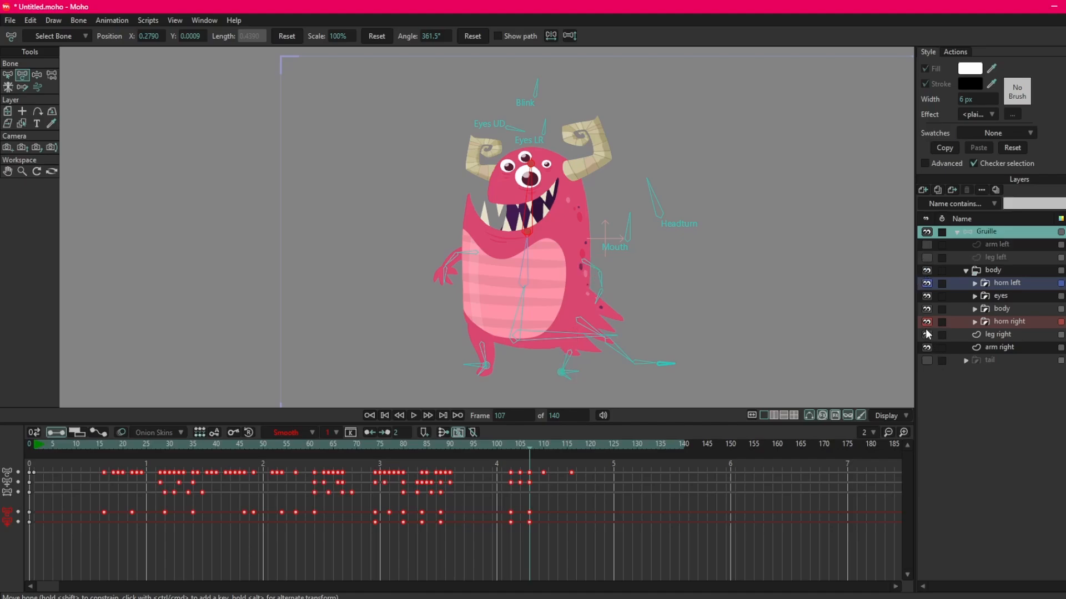
left_click(927, 335)
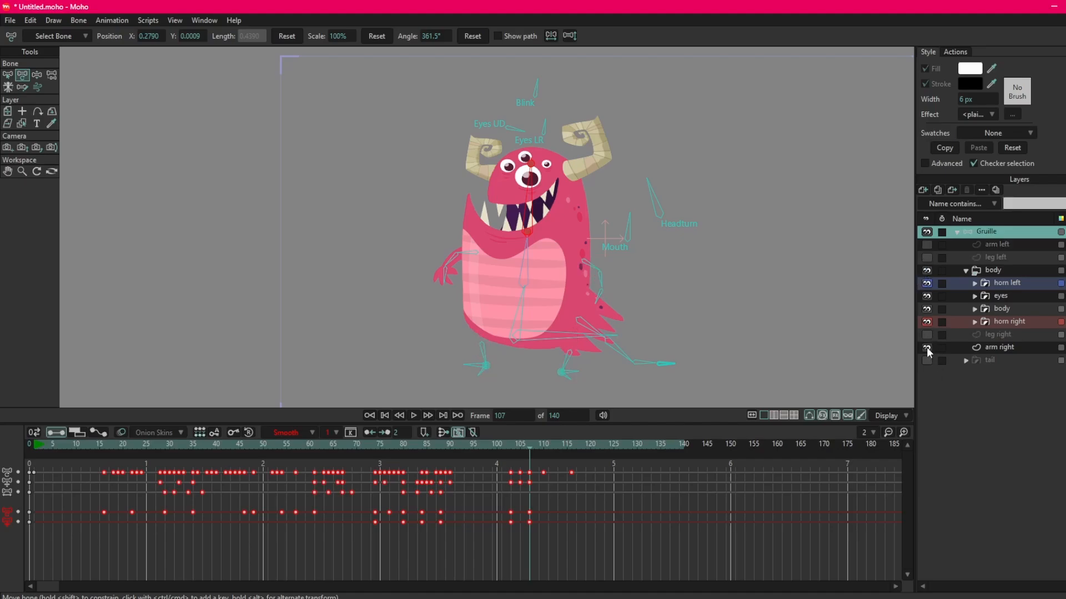
left_click(927, 348)
Toggle the visibility of the body sublayer, the body group and the leg left layer, leaving only leg left hidden among them.
left_click(925, 309)
left_click(925, 309)
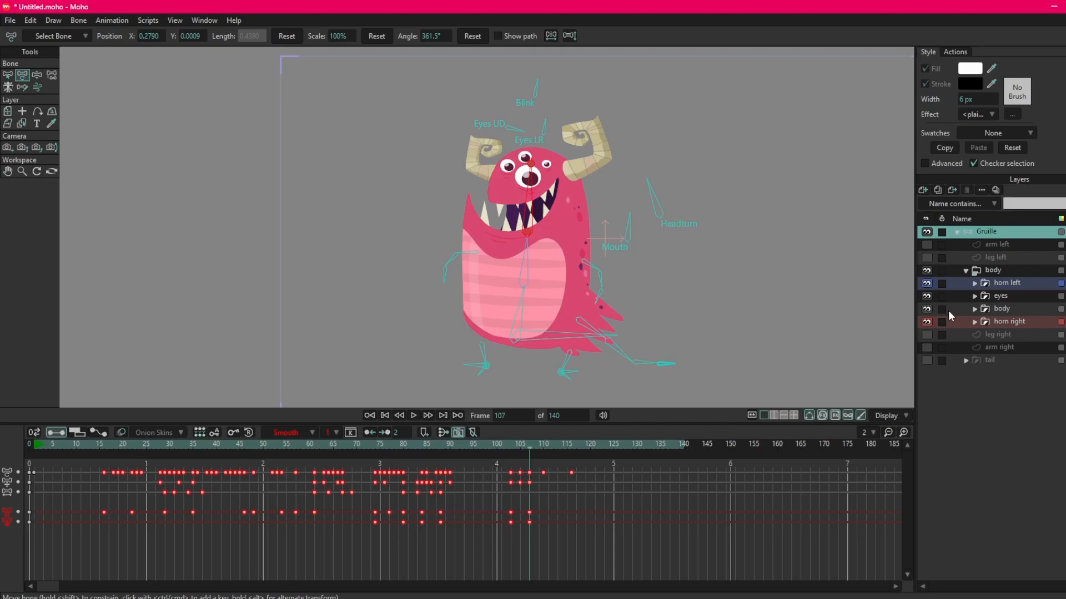
left_click(926, 270)
left_click(926, 270)
left_click(926, 257)
left_click(926, 259)
left_click(926, 259)
left_click(925, 258)
left_click(924, 256)
left_click(926, 259)
left_click(927, 259)
left_click(927, 259)
Collapse the Gruille layer so its sublayers are folded away.
left_click(958, 232)
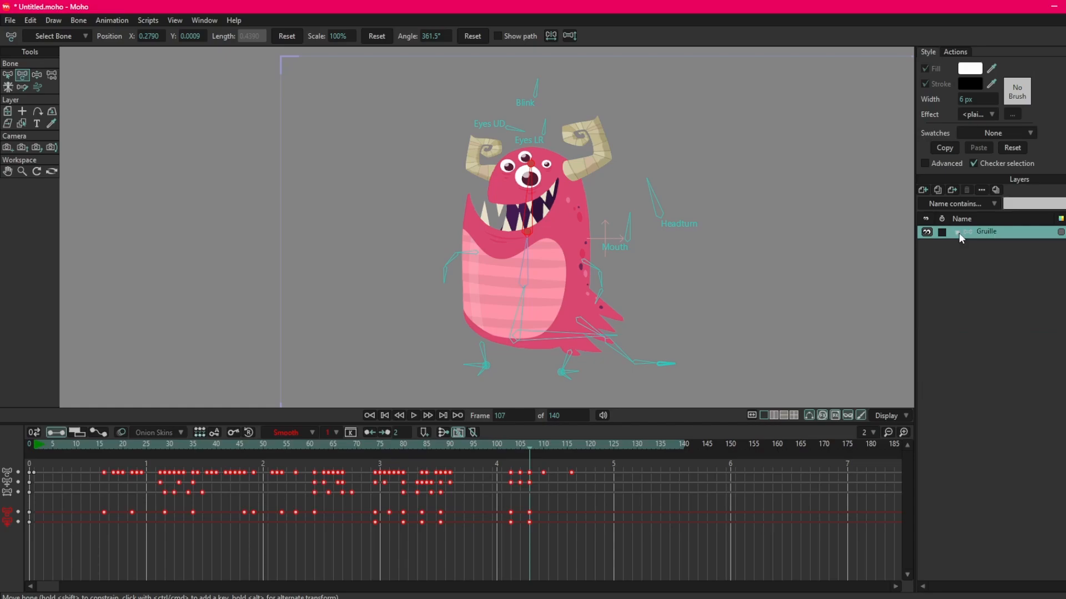
left_click(957, 232)
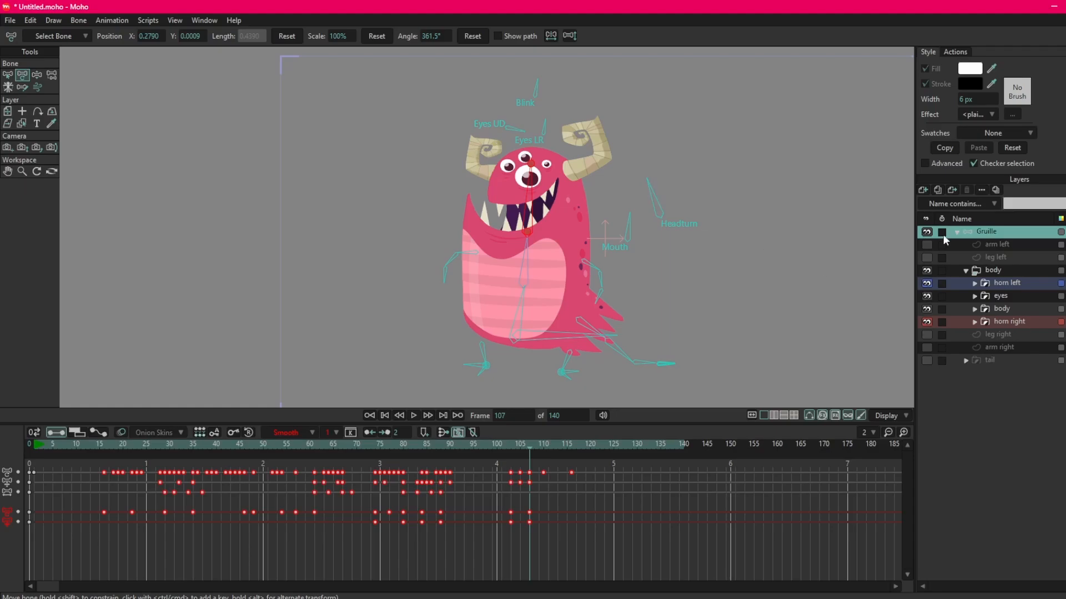
left_click(958, 232)
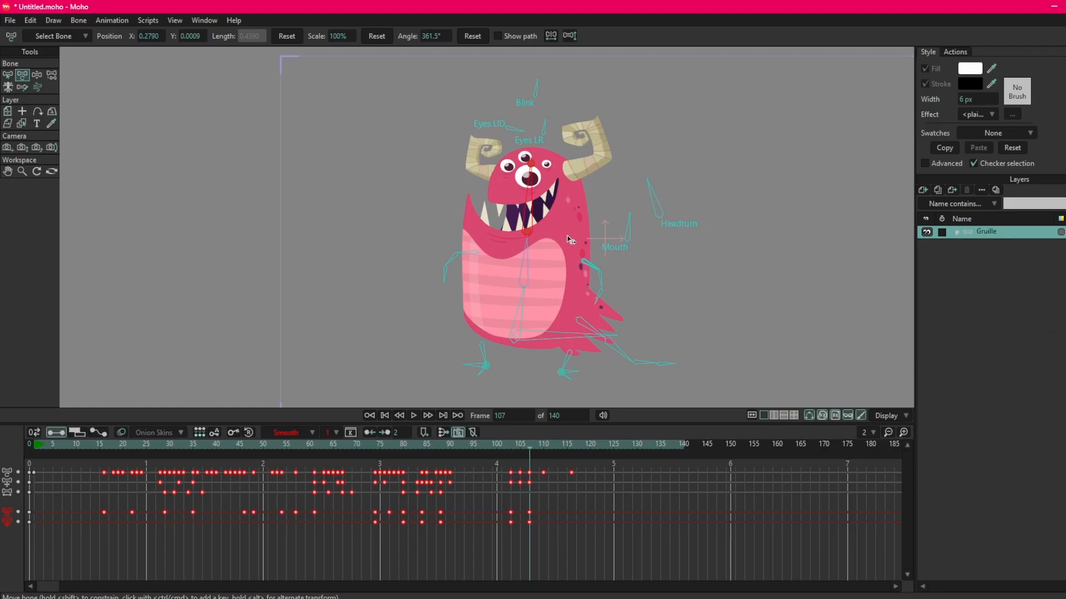
Move the playhead to frame 1 and clear the animation from the whole document.
left_click_drag(595, 223, 563, 263)
scroll(560, 266, "up", 4)
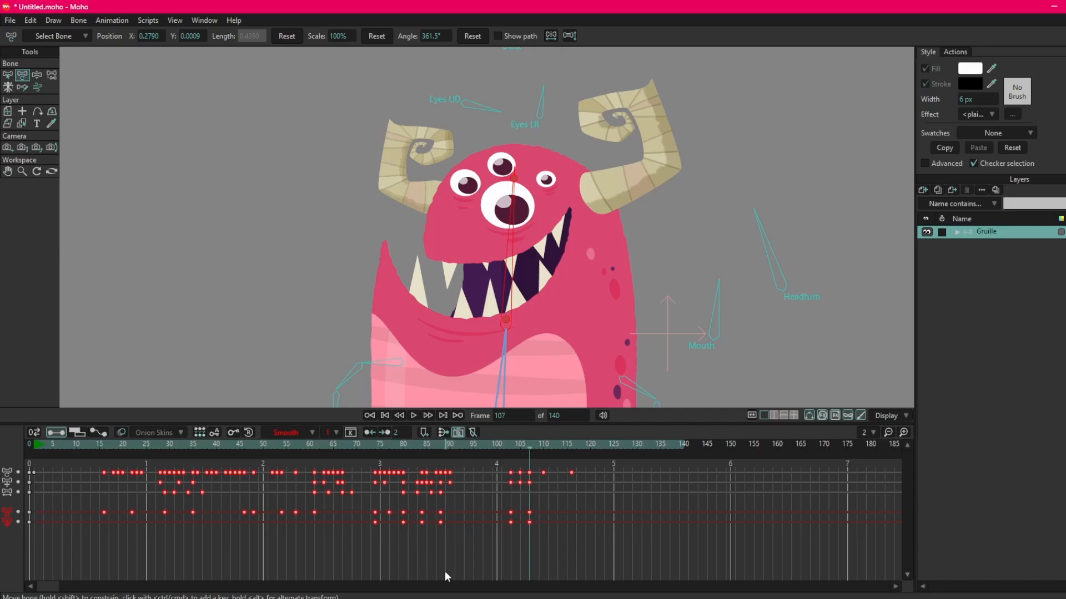
left_click_drag(78, 461, 644, 564)
left_click(33, 444)
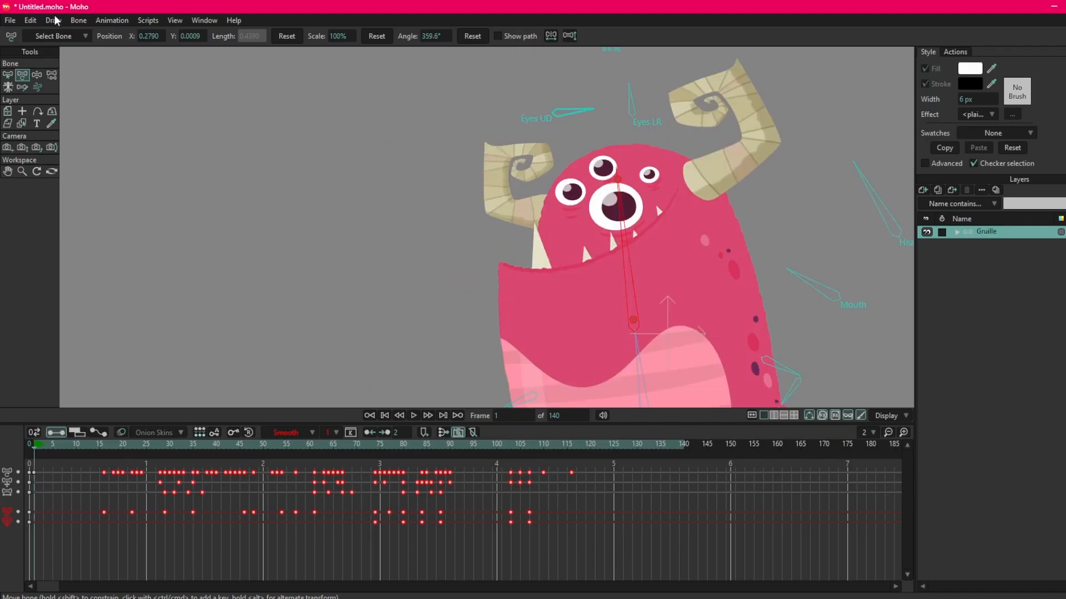
left_click(111, 21)
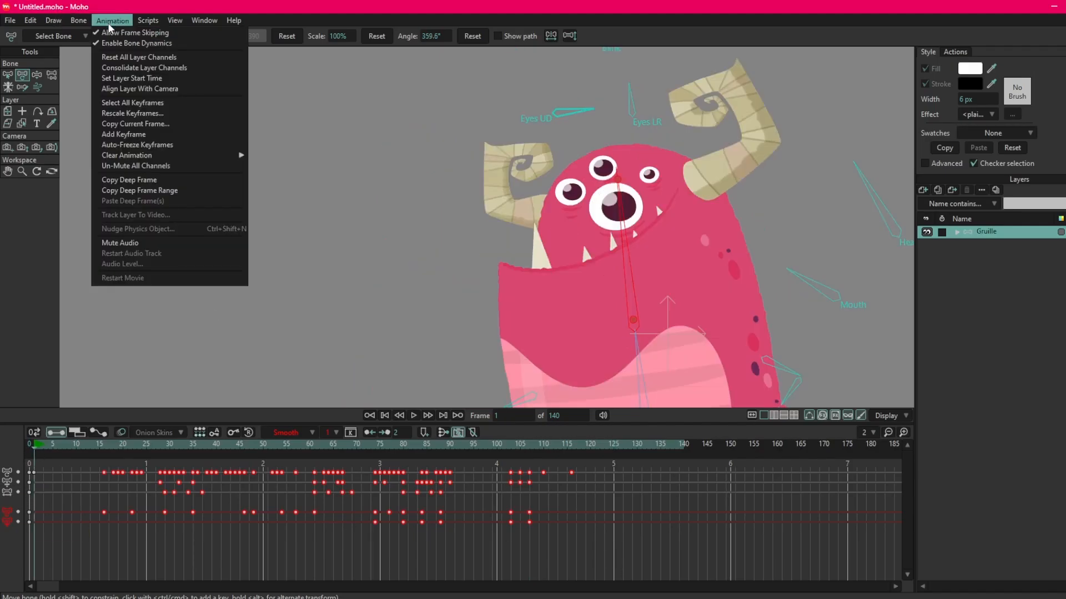
mouse_move(138, 160)
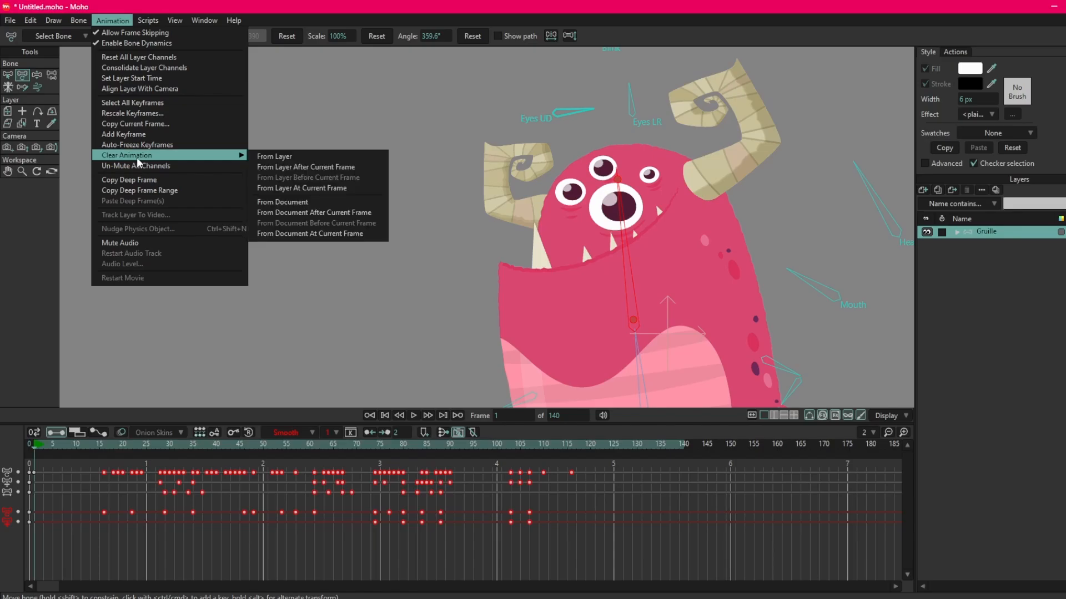
left_click(281, 203)
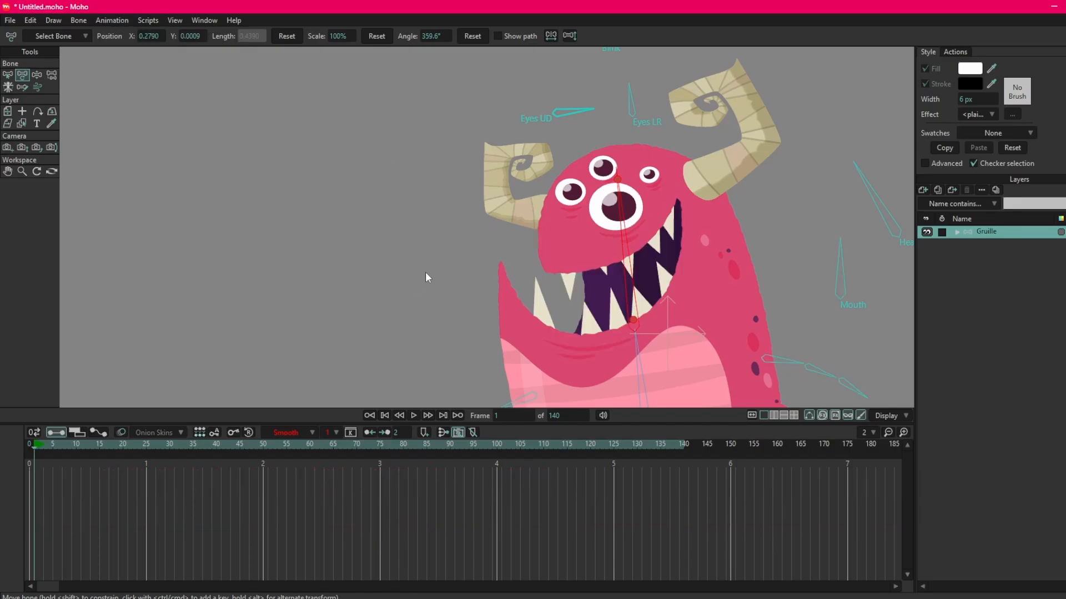
Move the playhead to frame 0 and on to frame 2 to compare the rigging and animation modes.
scroll(420, 258, "down", 3)
left_click_drag(423, 259, 417, 218)
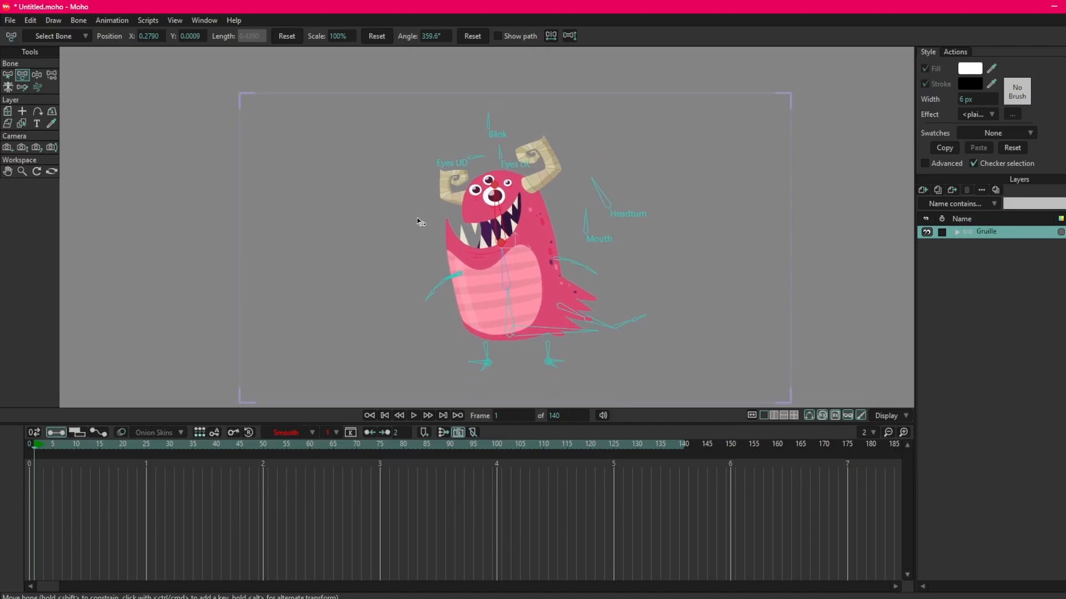
left_click(29, 445)
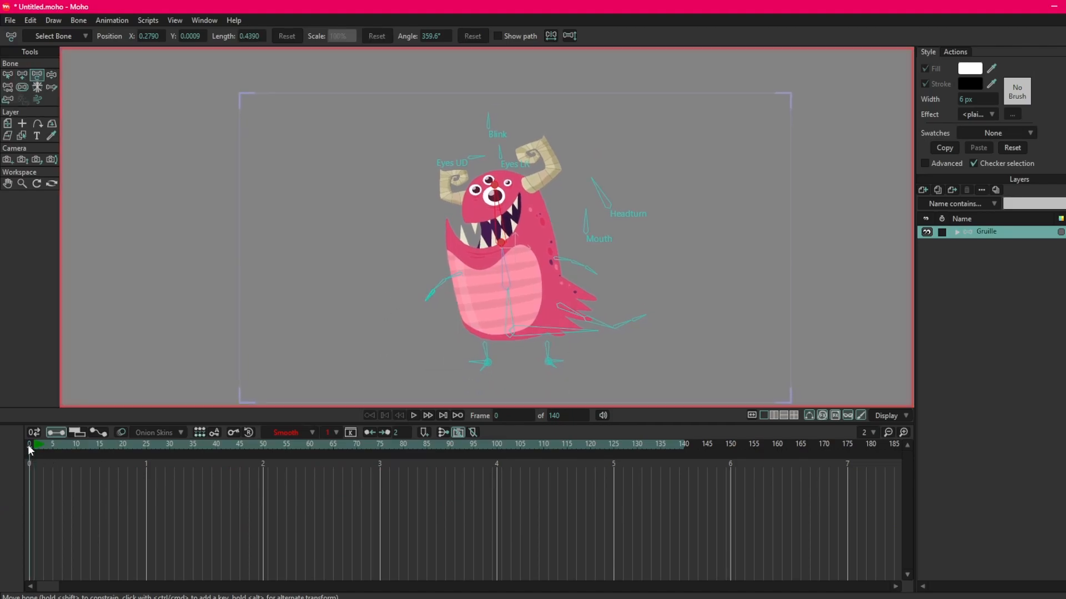
left_click(38, 446)
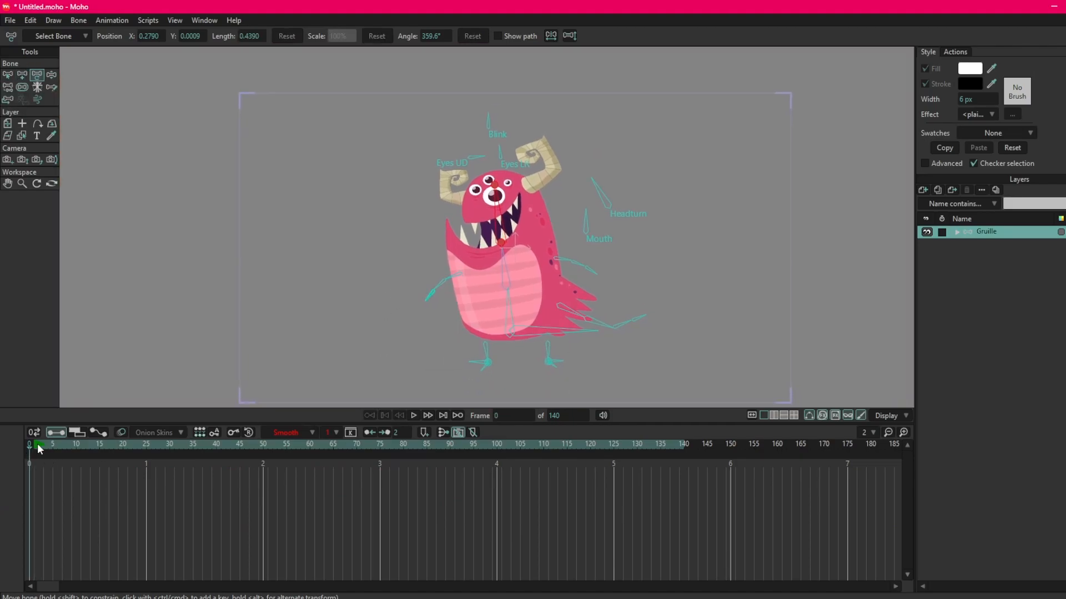
scroll(519, 336, "up", 3)
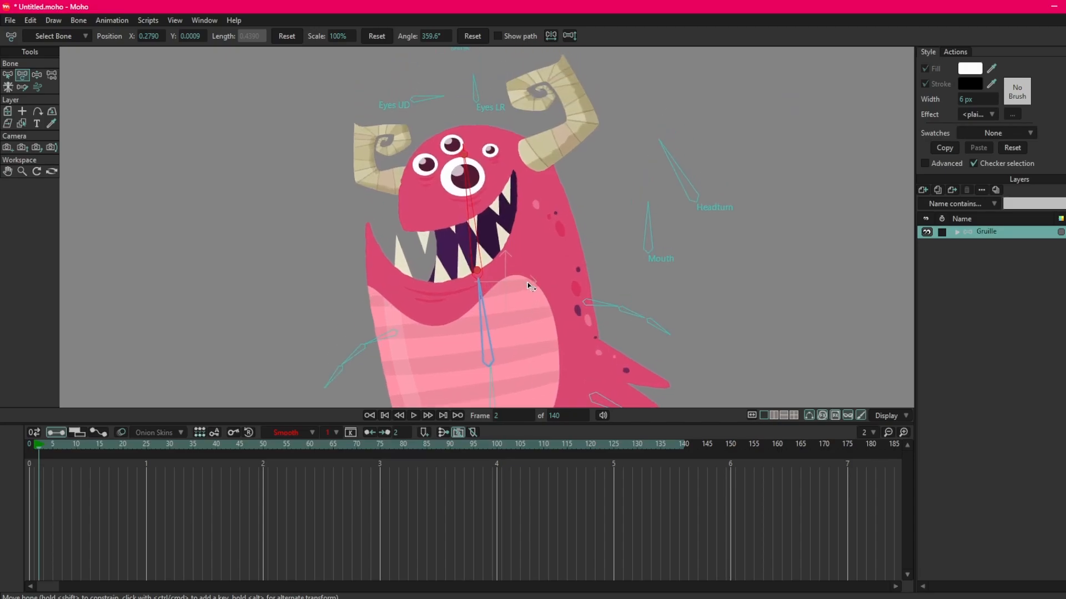
Set the animation's end frame to 50.
left_click(564, 415)
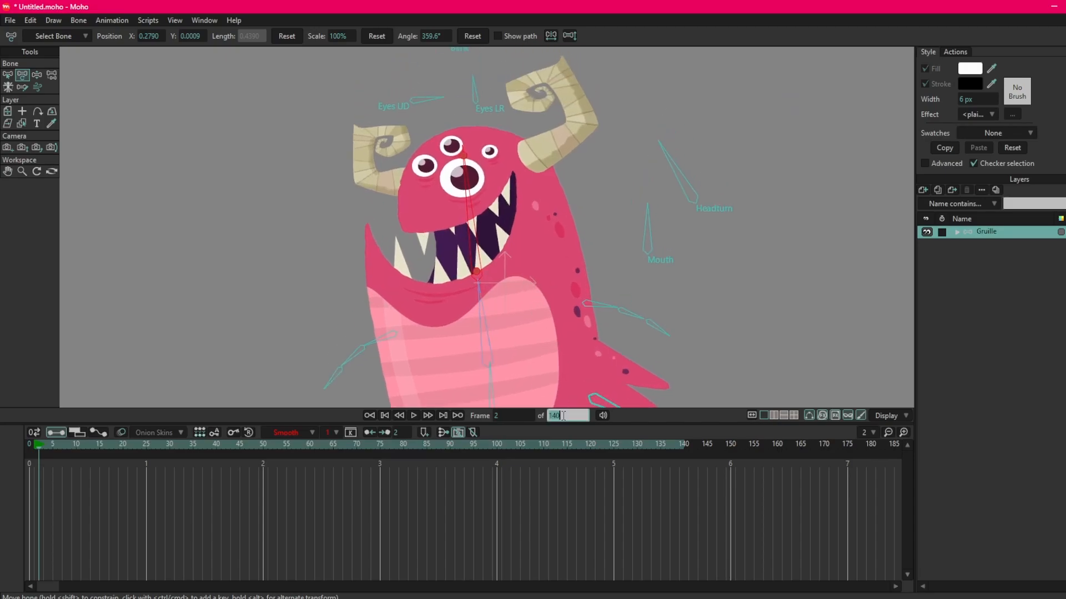
type("50")
key("Return")
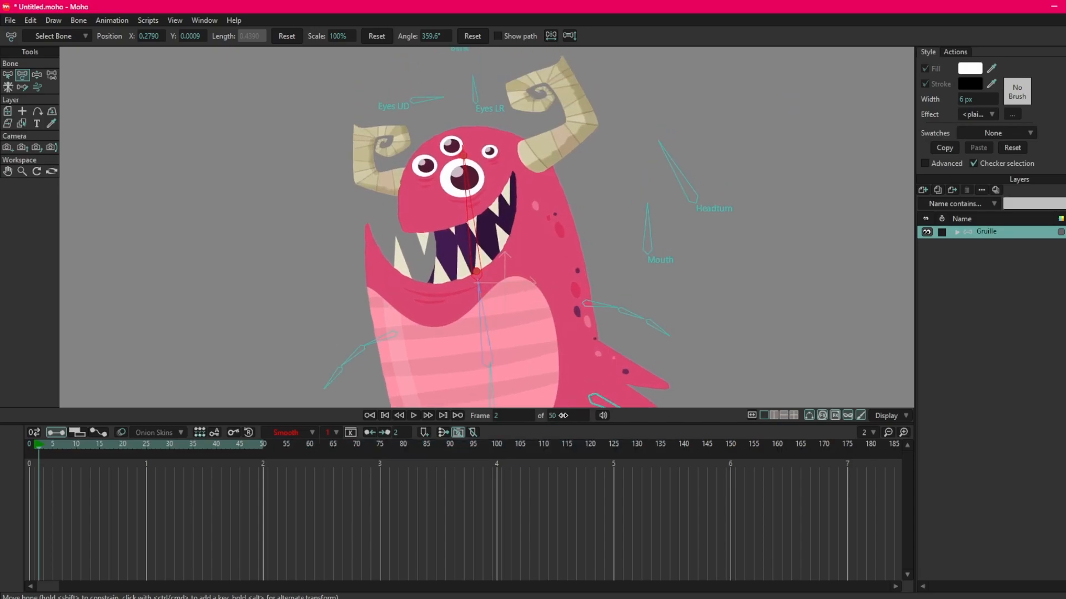
scroll(540, 260, "down", 4)
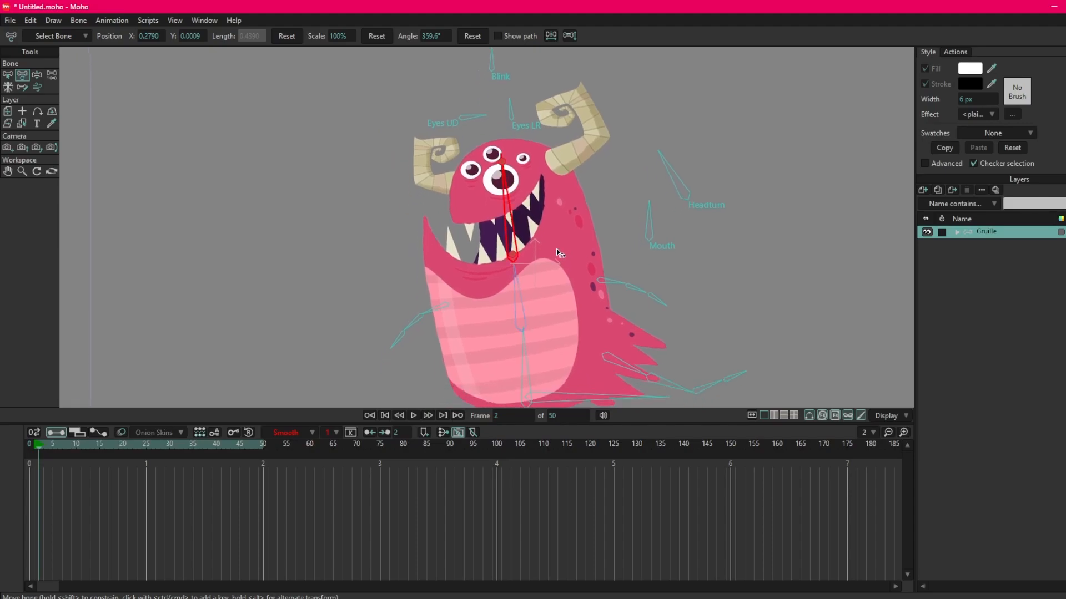
left_click_drag(539, 256, 533, 257)
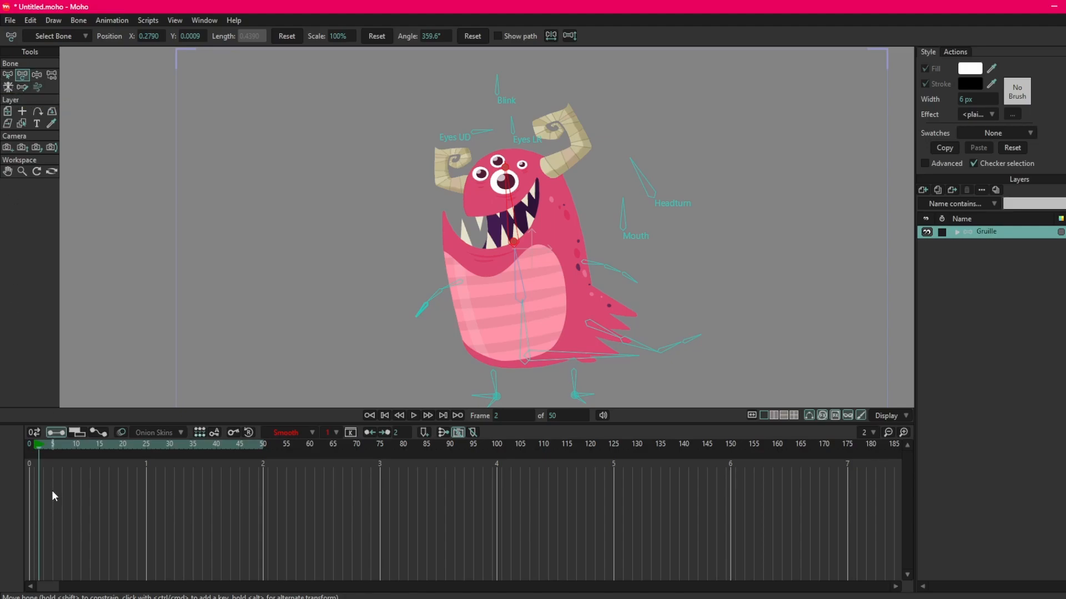
Go to frame 1 and compare the Select Bone, Transform Bone and Manipulate Bones tools, leaving Manipulate Bones active.
left_click(31, 445)
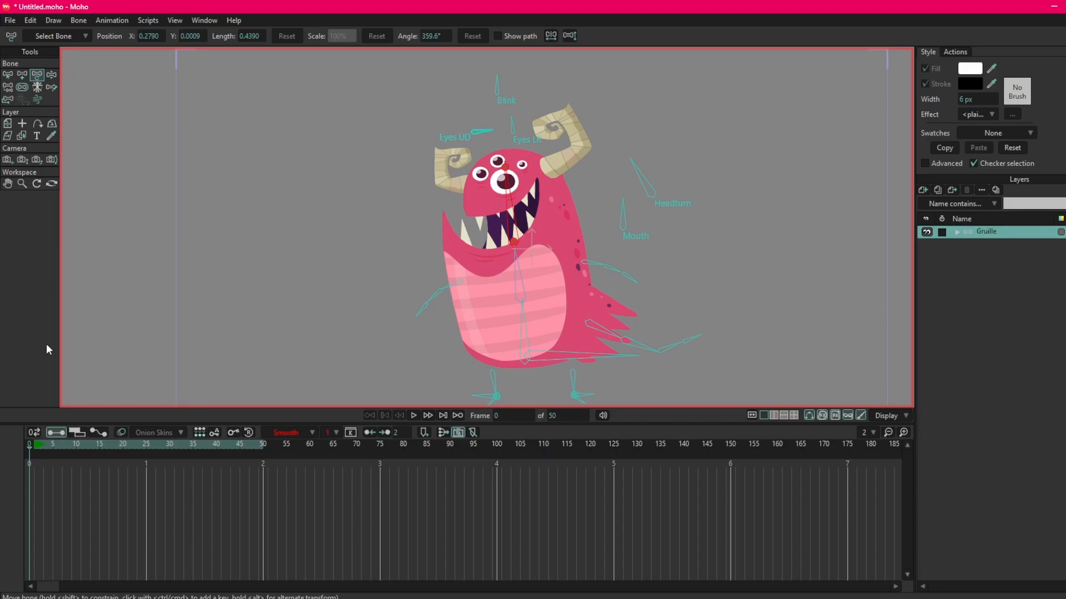
key("ctrl+Right")
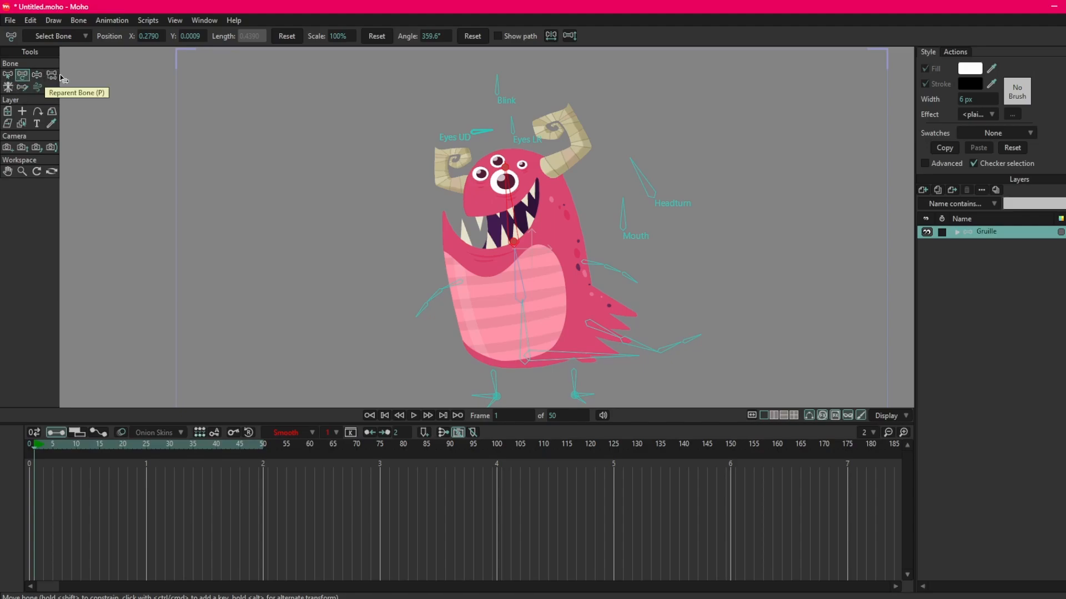
left_click(8, 76)
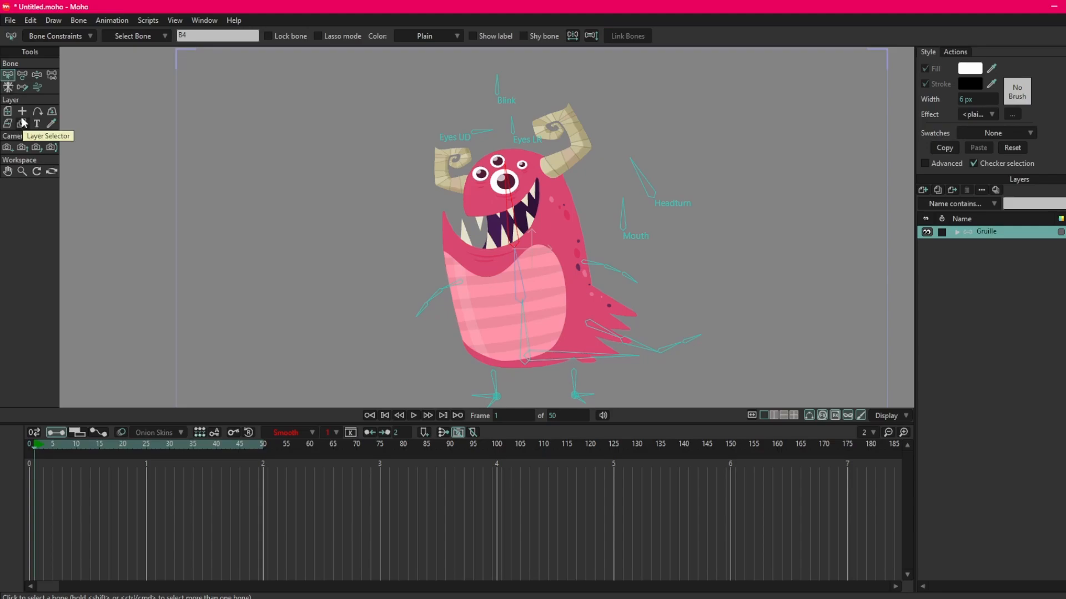
left_click(23, 76)
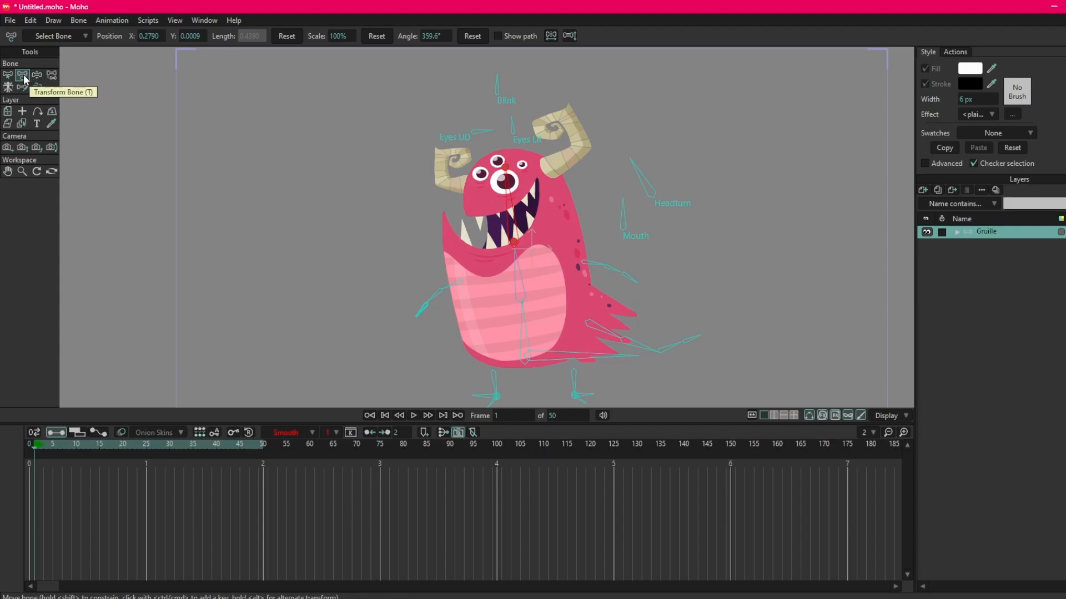
left_click(36, 77)
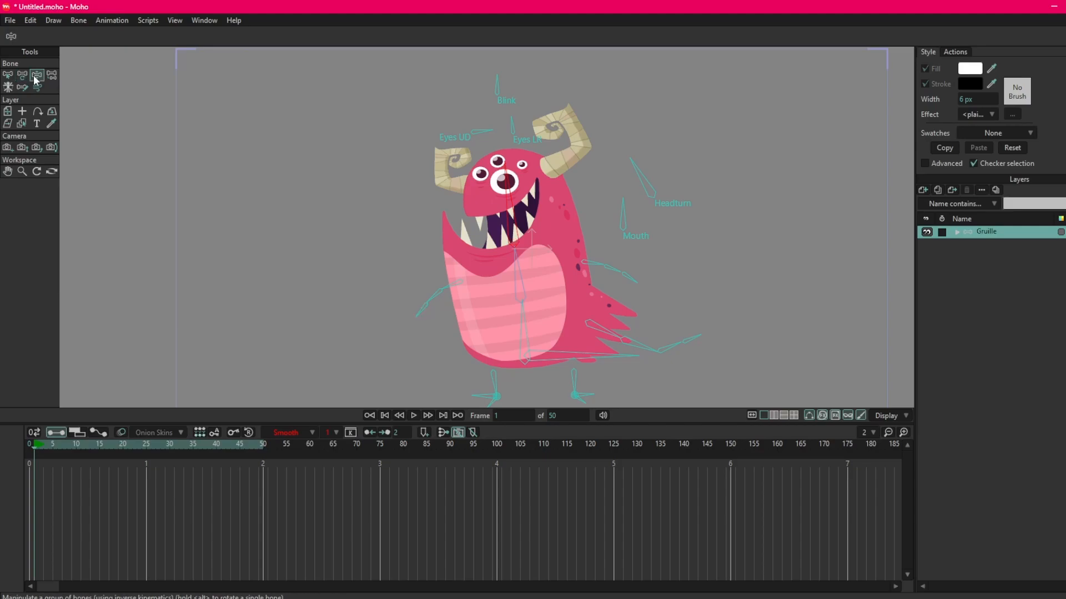
left_click(22, 77)
left_click(36, 76)
left_click(23, 76)
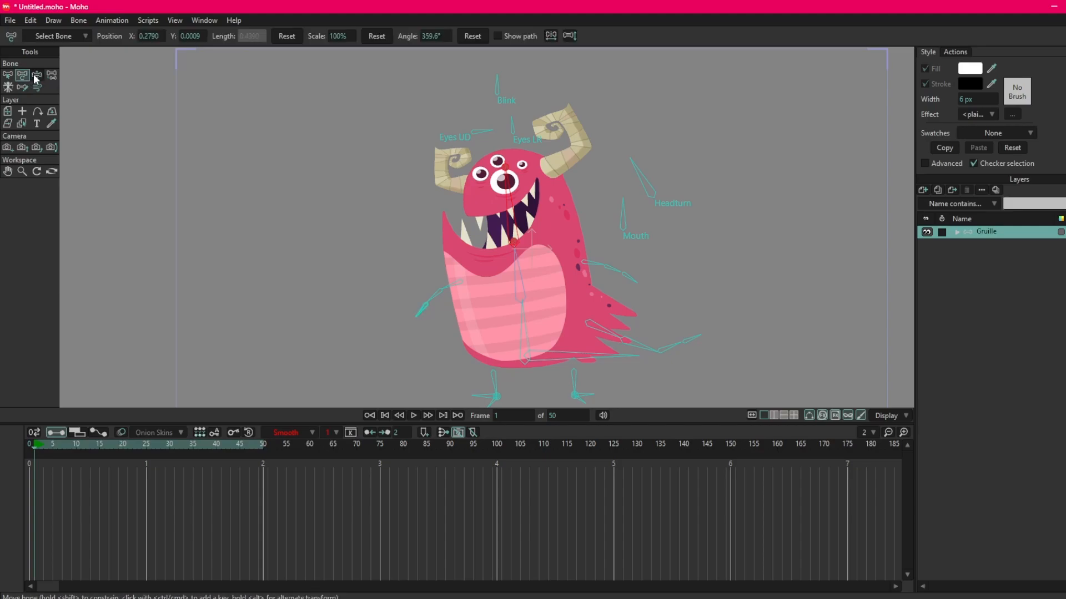
left_click(36, 76)
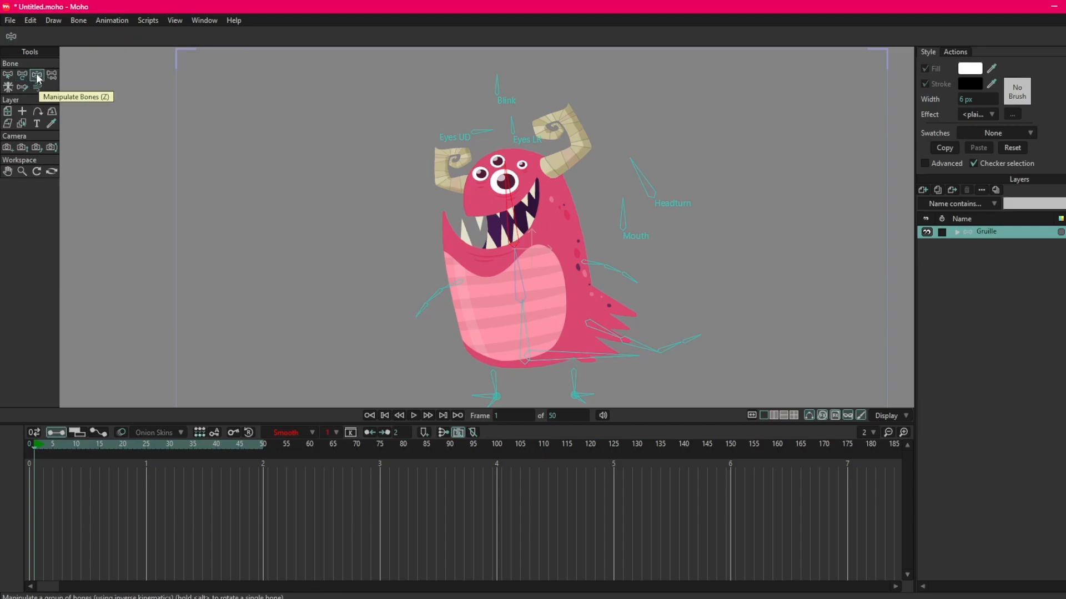
left_click(23, 74)
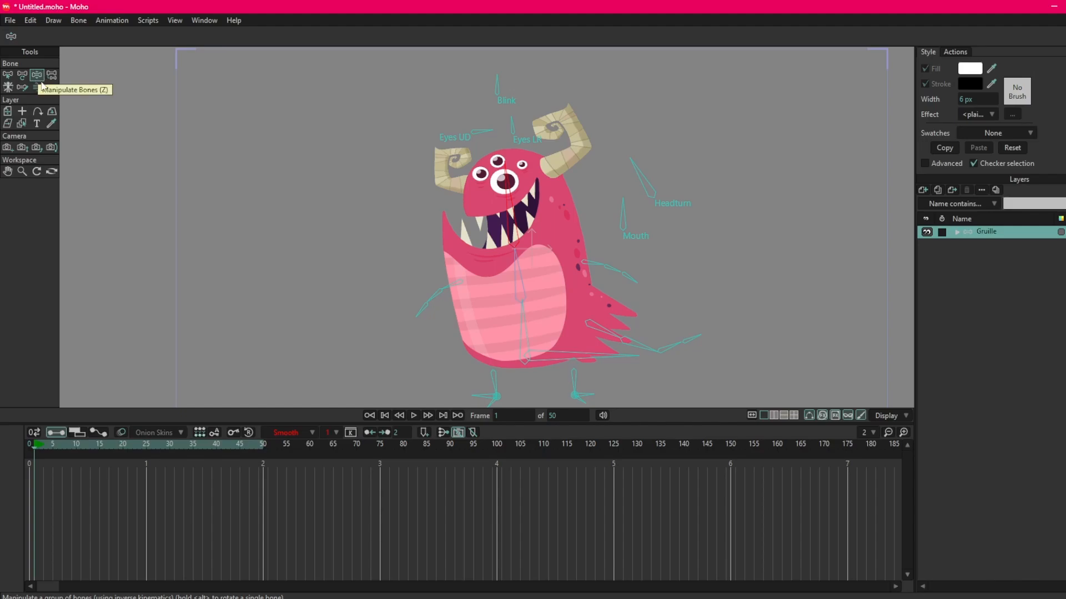
Pose Gruille's head, torso and front arm at frame 1 by pulling their bone chains with the Manipulate Bones tool.
left_click_drag(508, 180, 549, 179)
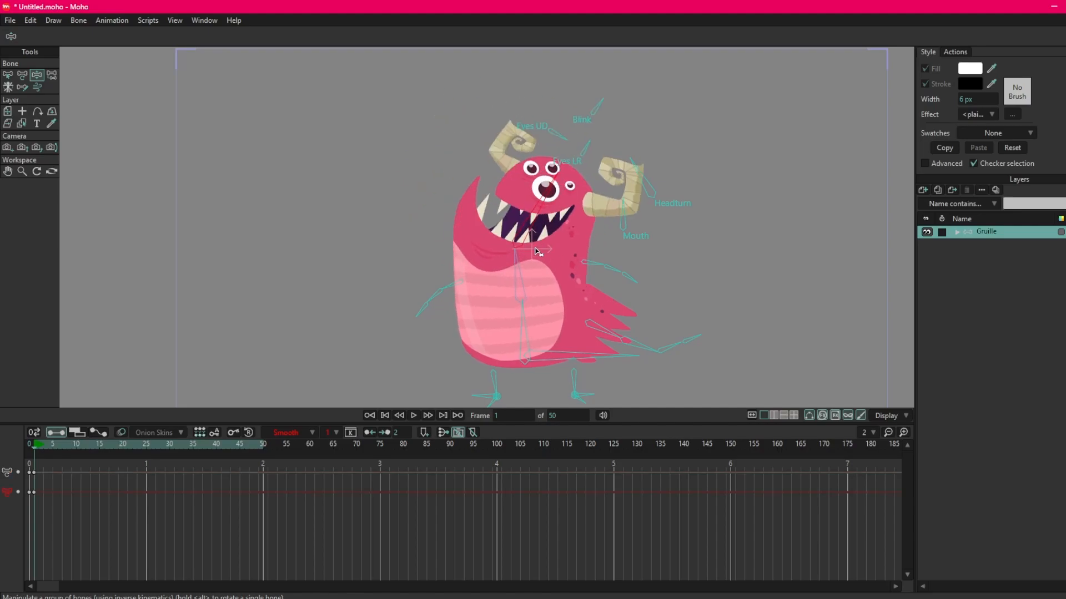
mouse_move(519, 259)
left_mouse_down()
mouse_move(492, 253)
mouse_move(547, 256)
mouse_move(515, 263)
left_mouse_up()
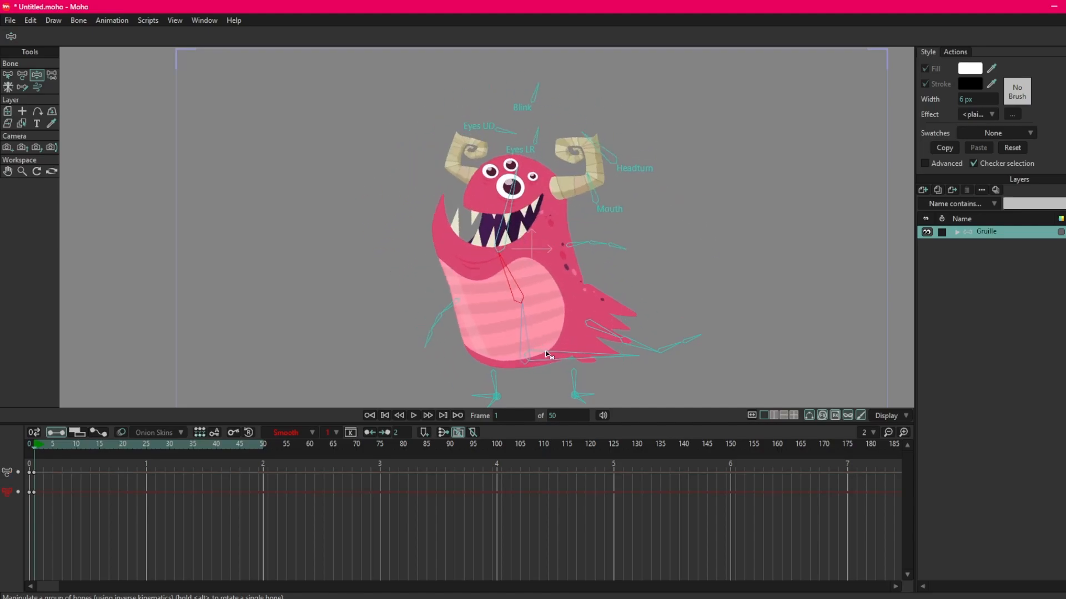
left_click_drag(466, 383, 262, 344)
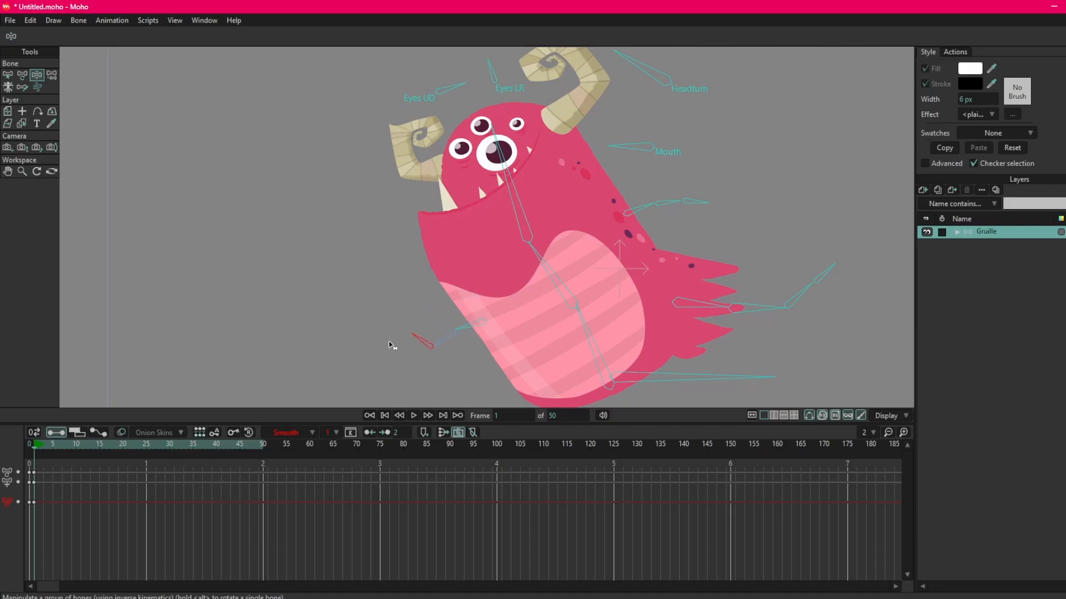
scroll(391, 345, "up", 5)
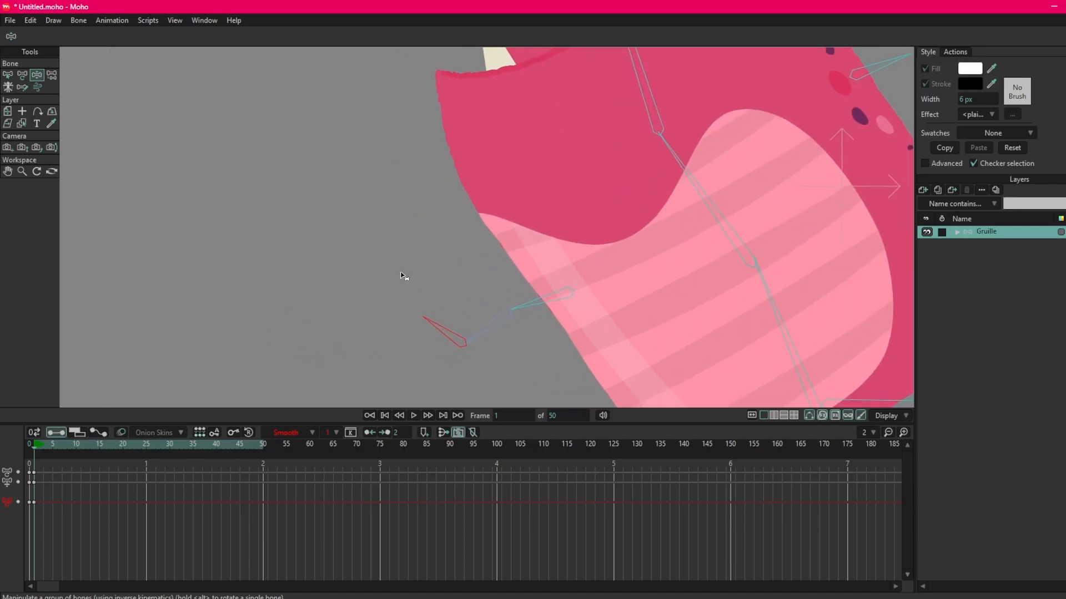
left_click_drag(411, 325, 186, 378)
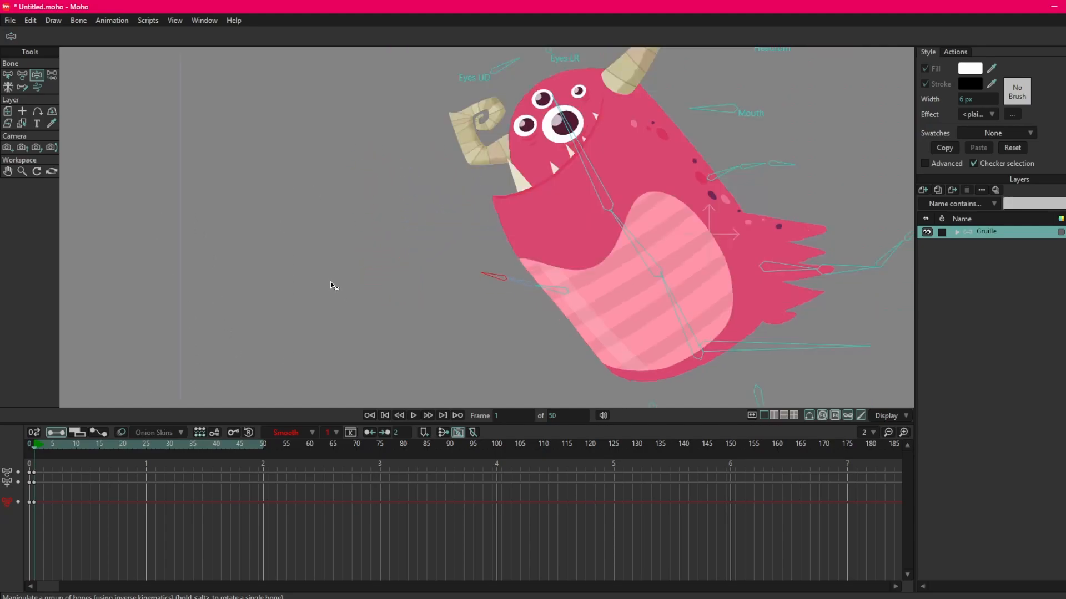
left_click_drag(331, 281, 293, 320)
Swing the tail's bone chain upward with the Manipulate Bones tool at frame 1.
left_click_drag(643, 235, 504, 228)
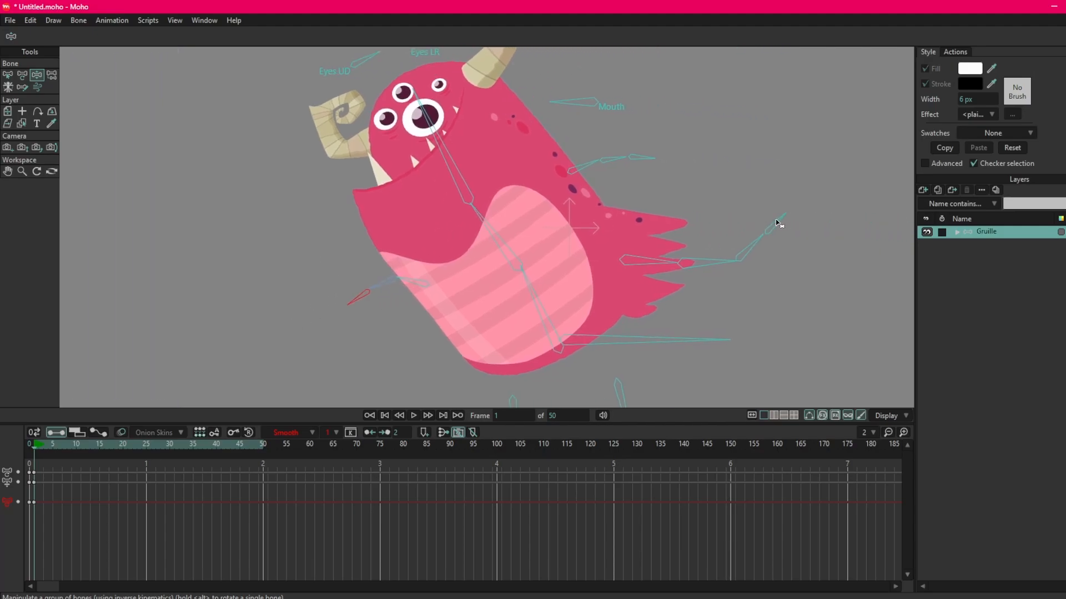
left_click_drag(778, 224, 873, 188)
left_click_drag(758, 222, 1012, 202)
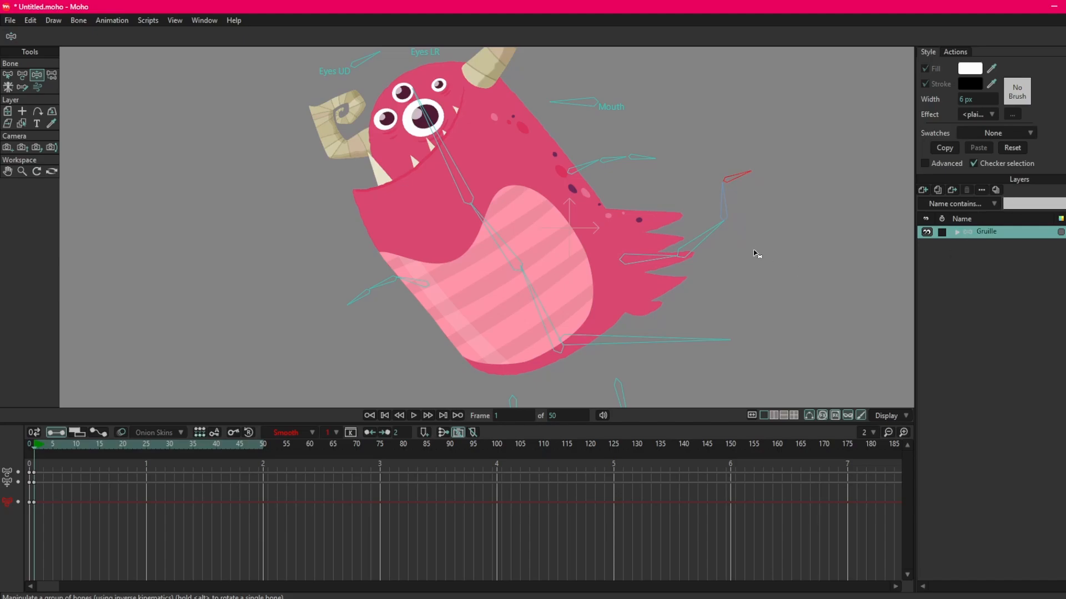
left_click_drag(738, 183, 728, 166)
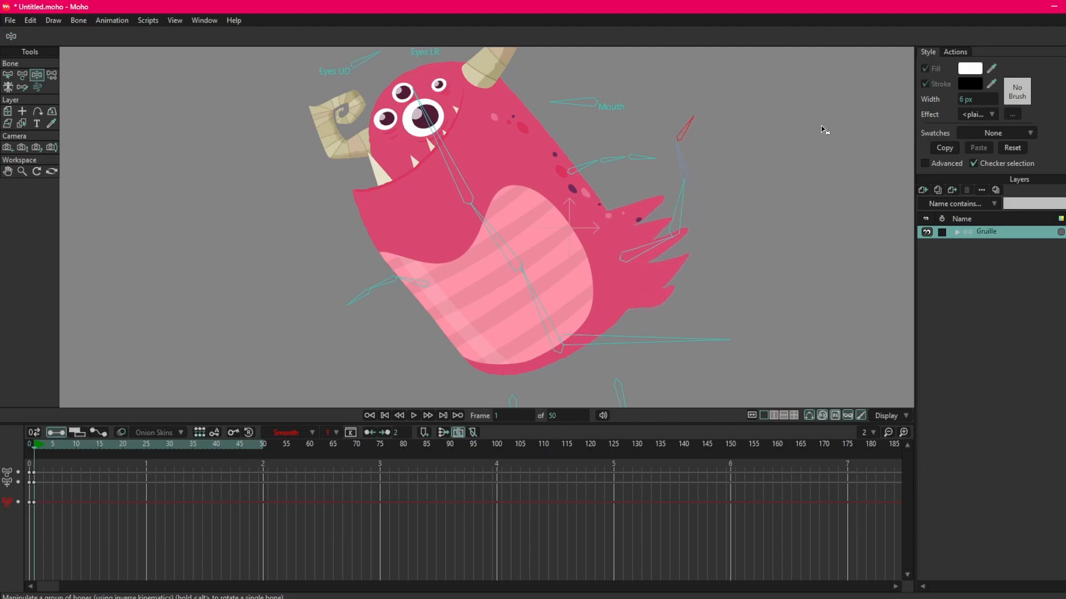
scroll(825, 231, "down", 1)
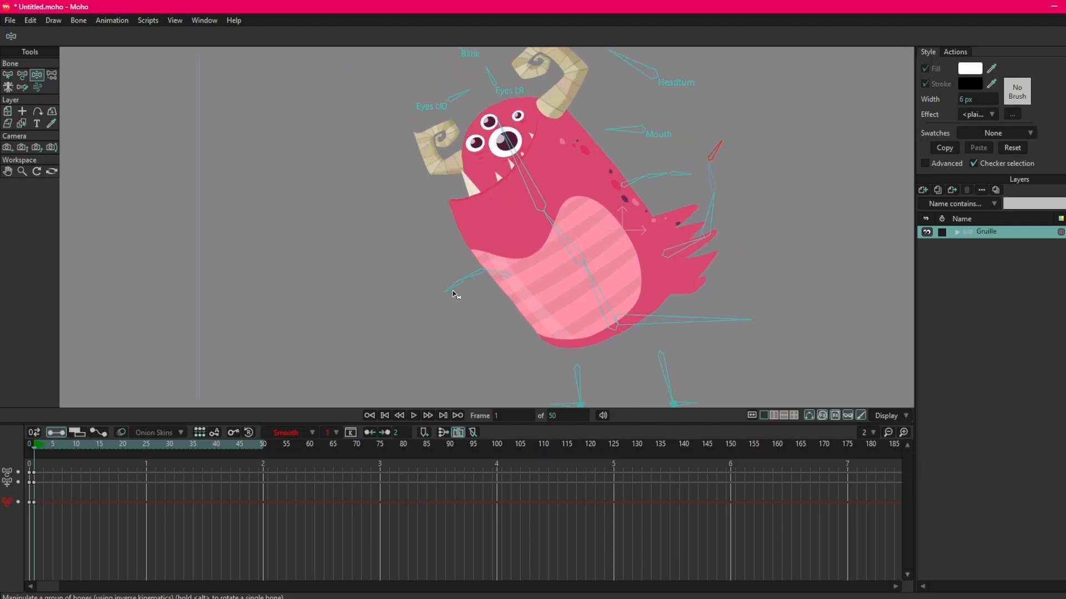
Pull the front arm's bone chain outward and downward, and delete the pose's keyframes at frame 1.
left_click_drag(453, 294, 327, 356)
left_click_drag(483, 297, 452, 300)
left_click_drag(453, 300, 375, 401)
left_click_drag(43, 472, 32, 490)
key("Delete")
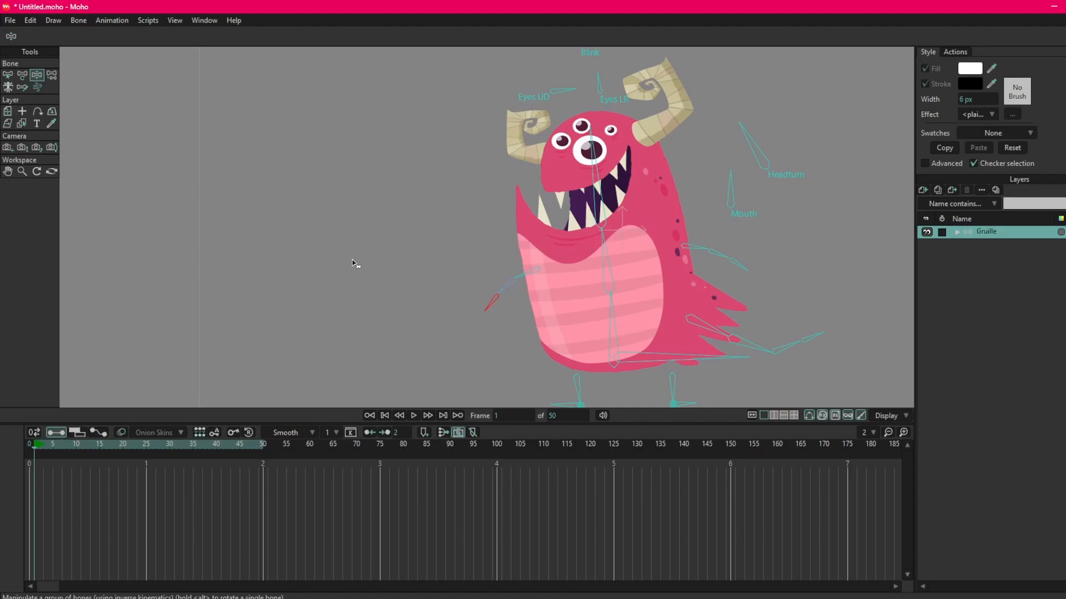
Switch to the Transform Bone tool and select the head bone.
left_click(22, 77)
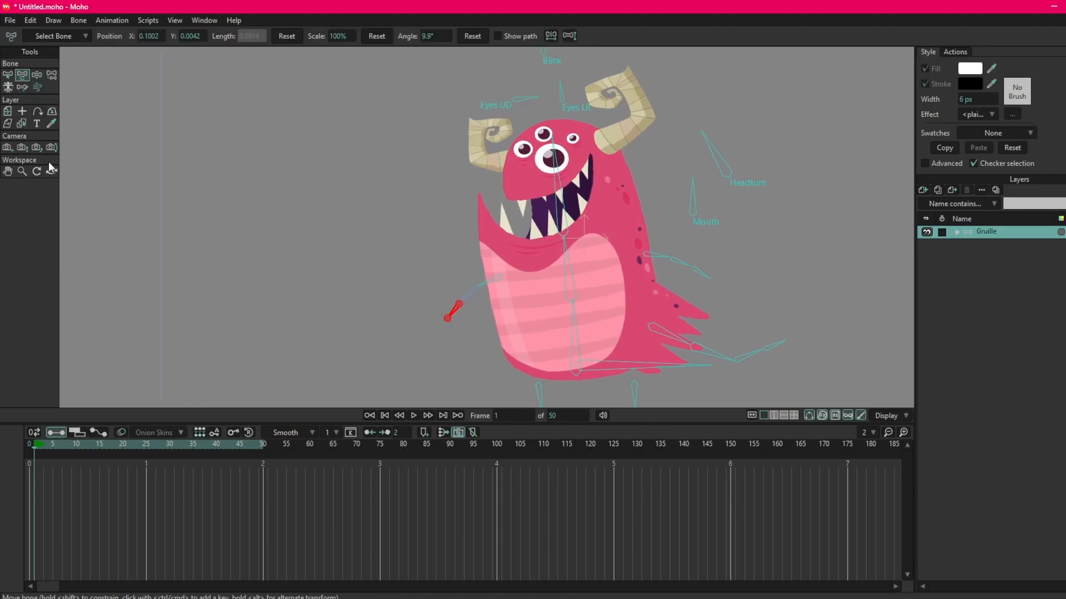
left_click(403, 267)
left_click(504, 219)
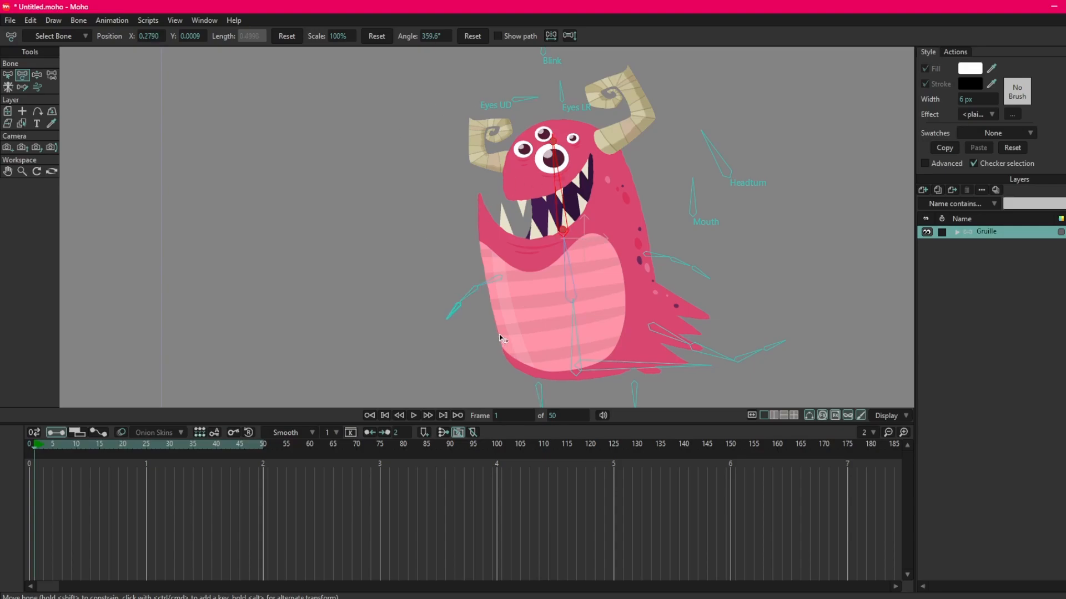
Go to frame 21 and key the head bone, rotating it forward and then backward to about 295°.
left_click_drag(108, 444, 129, 444)
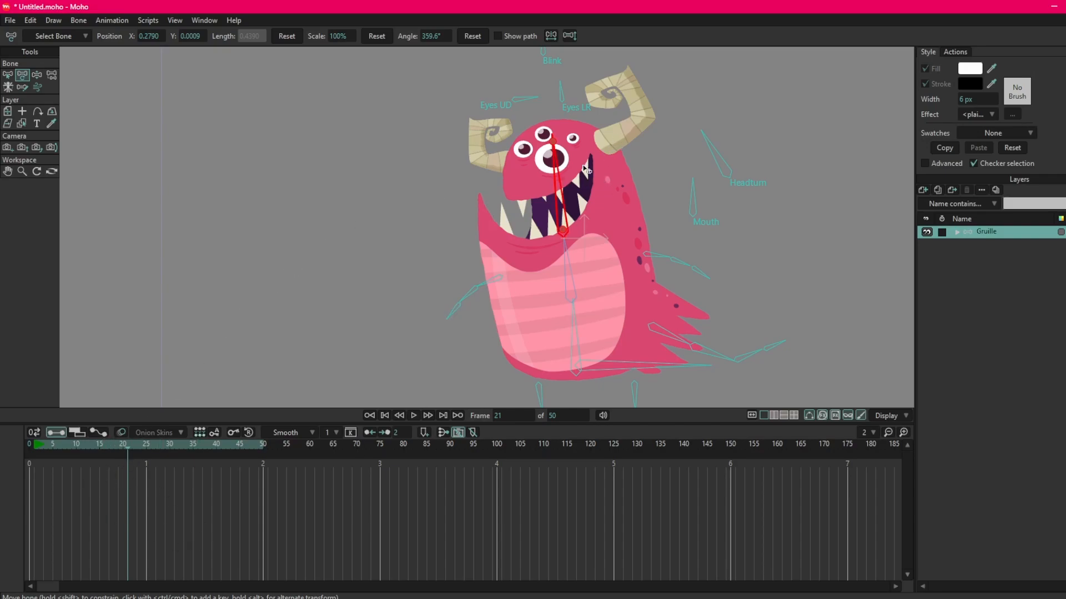
left_click_drag(558, 173, 498, 194)
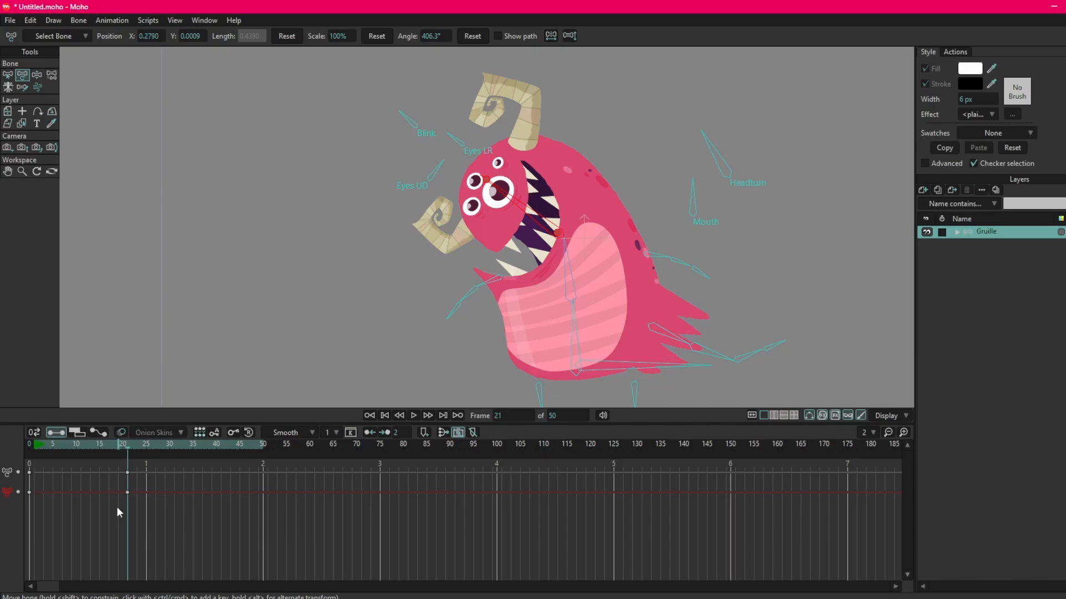
left_click_drag(520, 203, 478, 197)
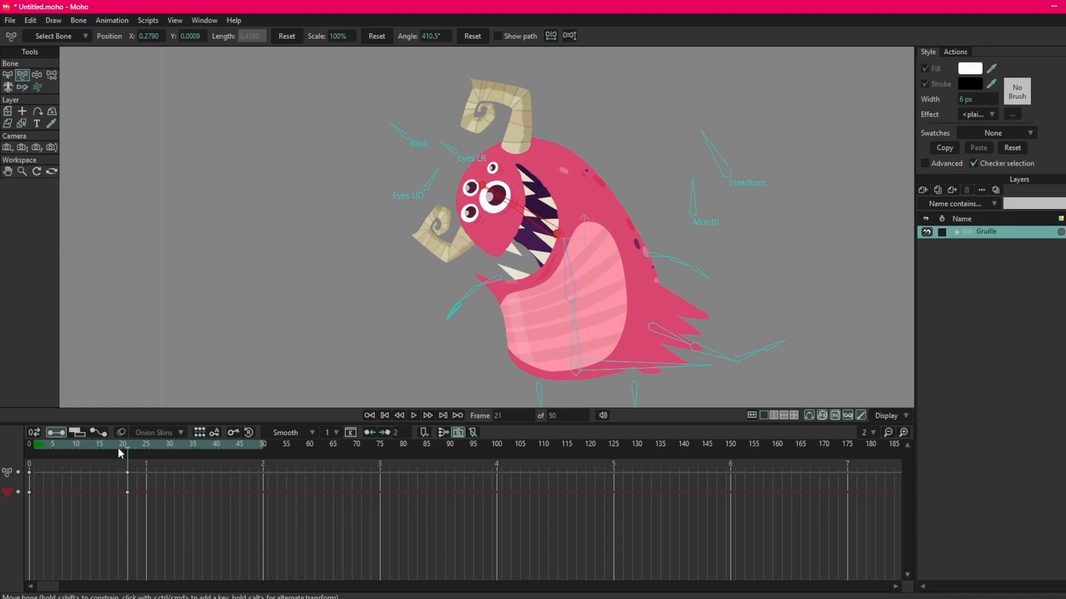
mouse_move(118, 448)
left_mouse_down()
mouse_move(46, 447)
mouse_move(127, 452)
left_mouse_up()
left_click_drag(509, 203, 644, 186)
mouse_move(121, 445)
left_mouse_down()
mouse_move(42, 446)
mouse_move(141, 452)
mouse_move(127, 452)
left_mouse_up()
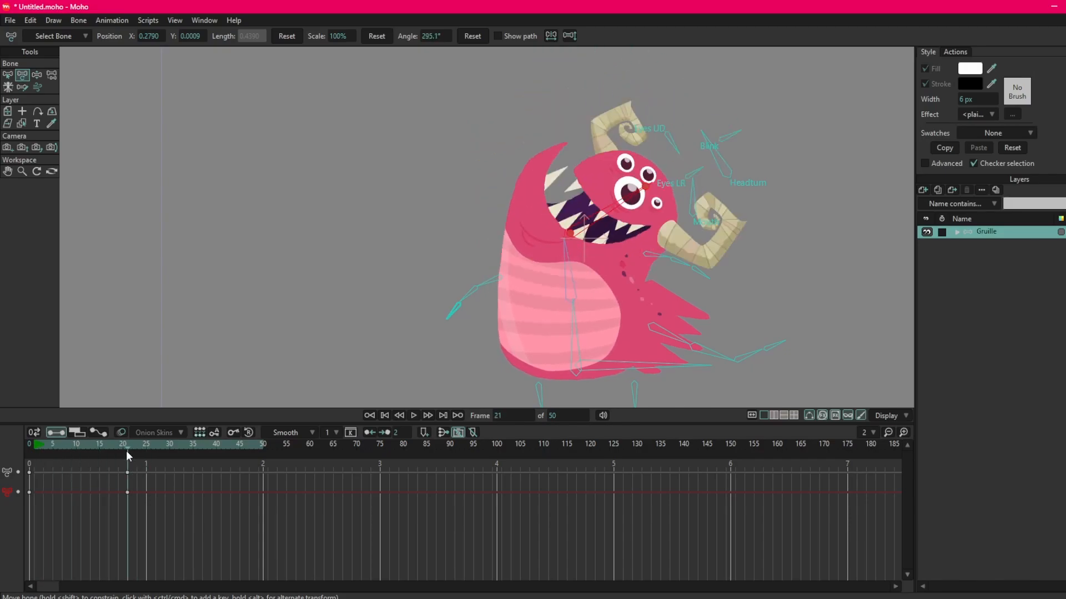
Key further head rotations at about frames 32 and 44, and scrub the timeline to review the motion.
left_click(179, 451)
mouse_move(623, 199)
left_mouse_down()
mouse_move(531, 162)
mouse_move(498, 190)
mouse_move(616, 187)
left_mouse_up()
left_click(235, 450)
left_click(77, 445)
left_click_drag(78, 444, 277, 447)
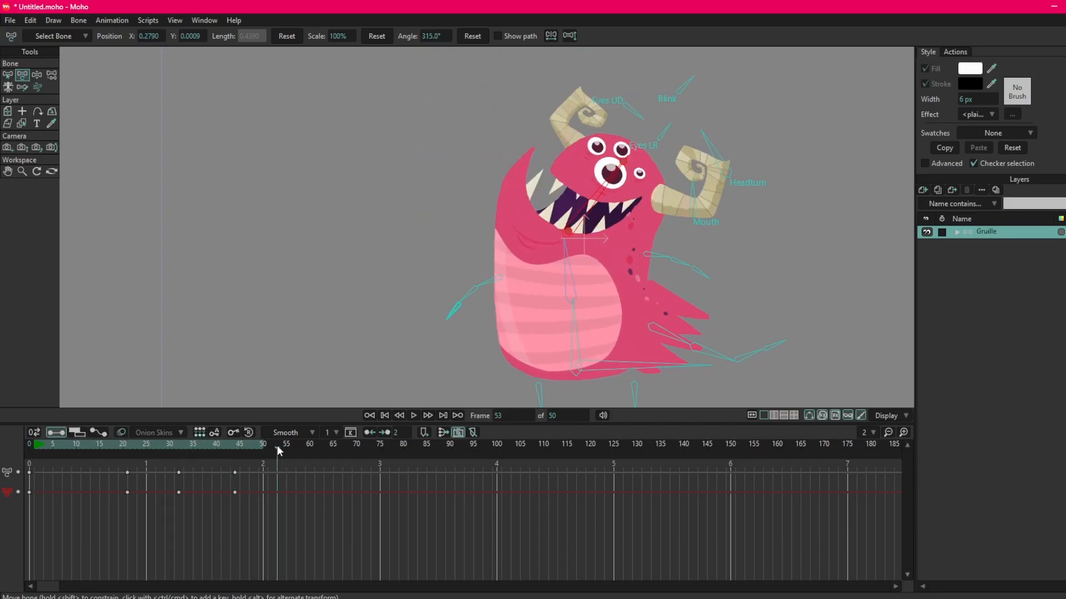
Delete all keyframes of the head animation from the timeline.
left_click_drag(237, 497, 106, 526)
key("Delete")
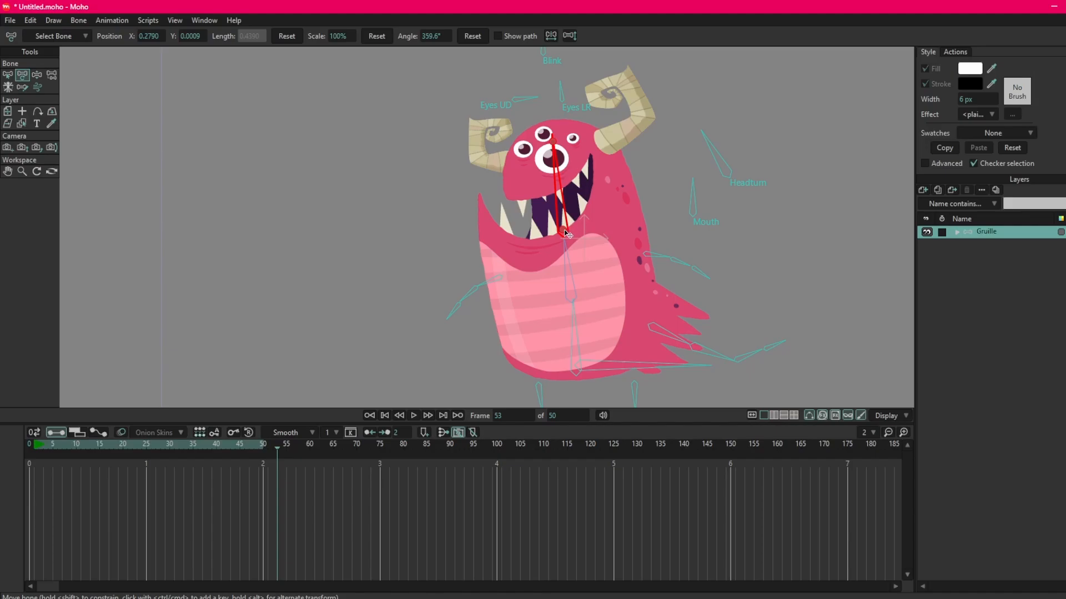
Select the Headturn bone and try transforming it from its base and from its tip, undoing each change.
scroll(566, 233, "up", 4)
left_click_drag(596, 272, 351, 279)
left_click(614, 177)
scroll(614, 162, "up", 3)
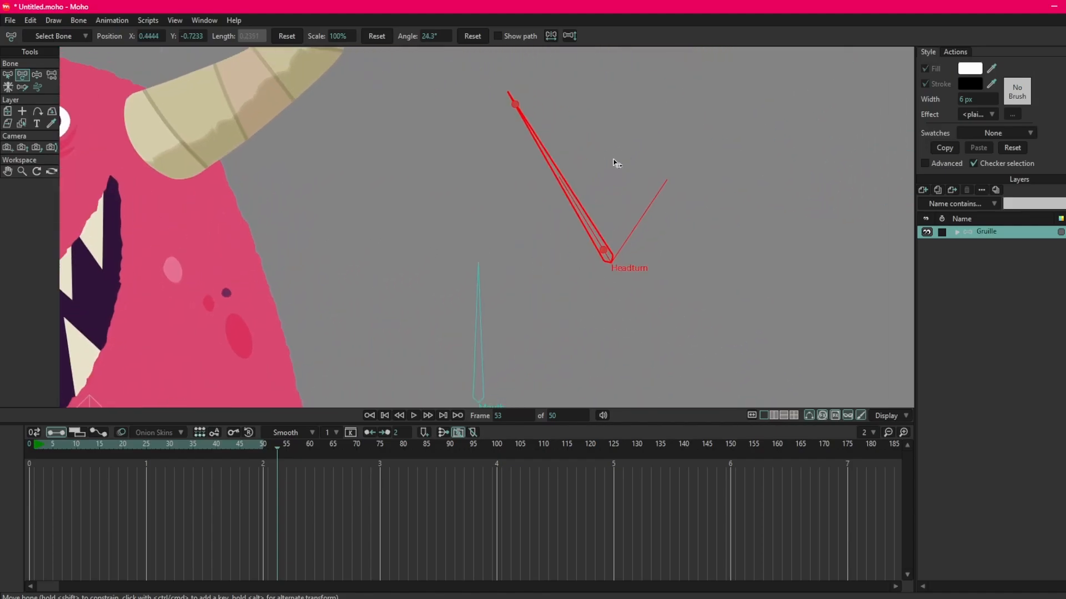
left_click_drag(564, 208, 507, 270)
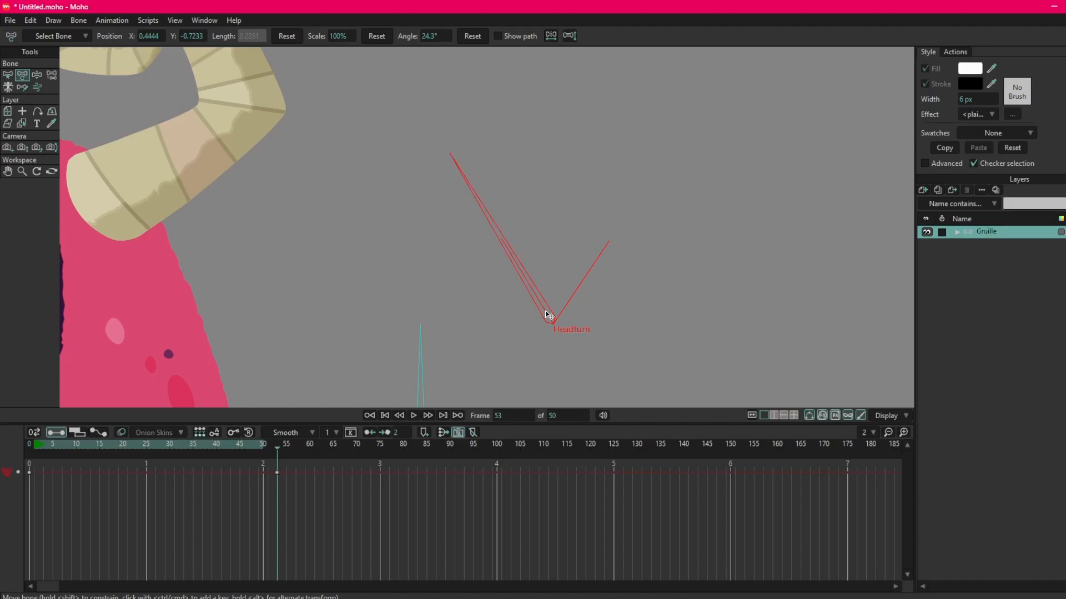
left_click_drag(547, 313, 598, 273)
key("ctrl+z")
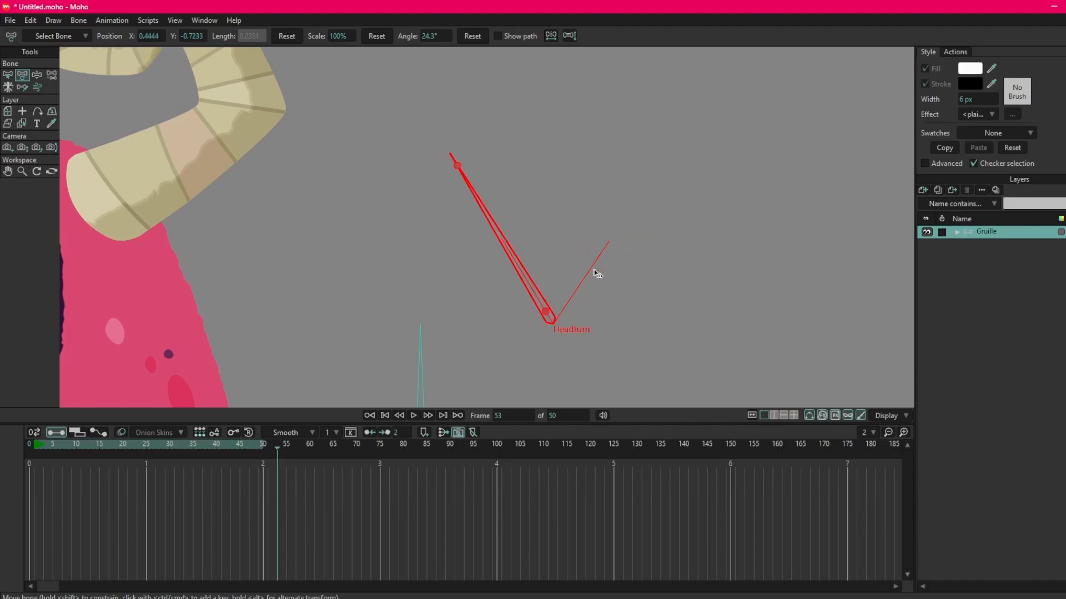
left_click_drag(457, 168, 430, 184)
key("ctrl+z")
scroll(532, 214, "down", 4)
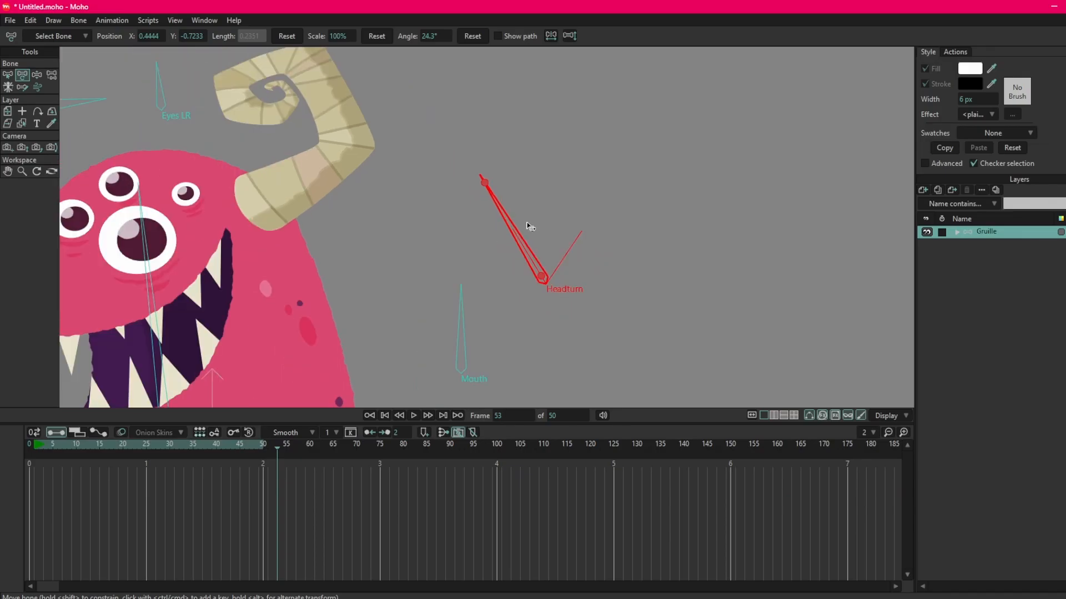
Deselect all bones, enlarge the canvas by shrinking the timeline area, and return the playhead to frame 1.
left_click_drag(528, 222, 667, 174)
scroll(646, 188, "down", 1)
scroll(410, 222, "down", 2)
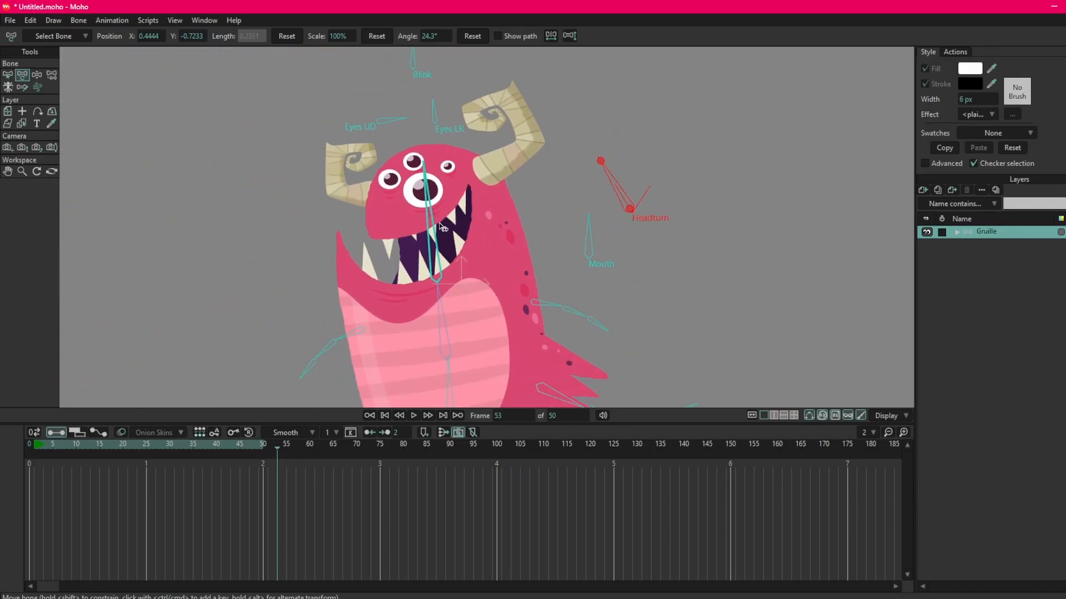
left_click_drag(413, 222, 462, 207)
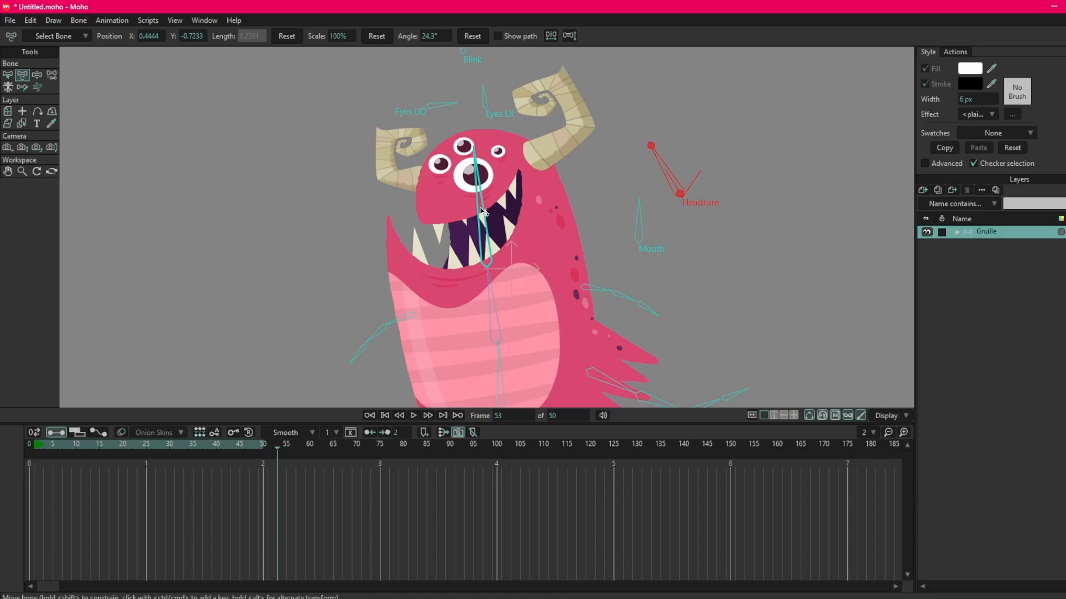
scroll(483, 212, "up", 3)
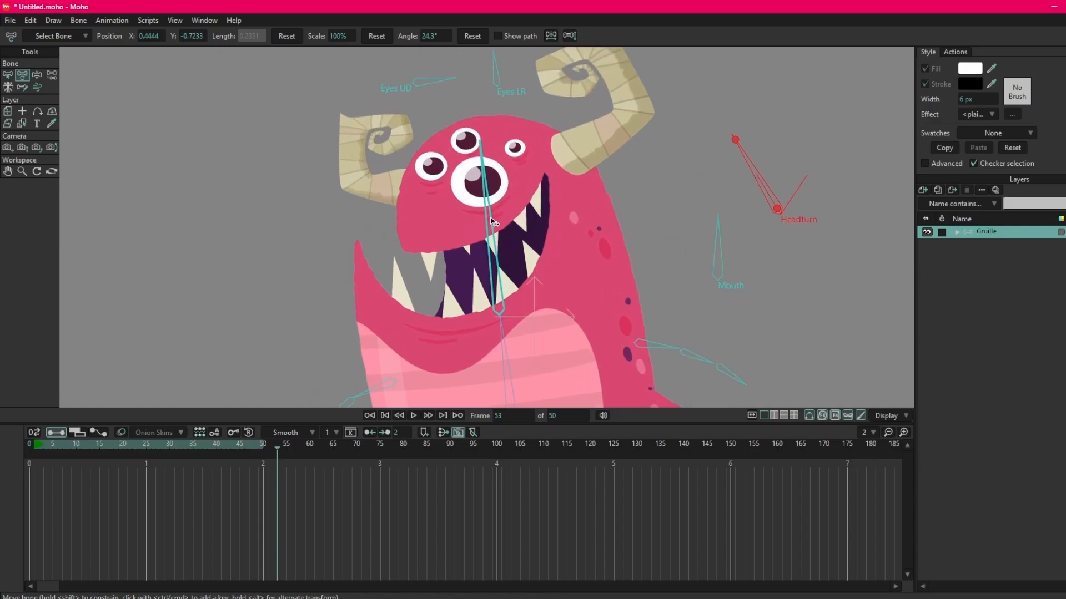
left_click(372, 297)
scroll(433, 216, "down", 2)
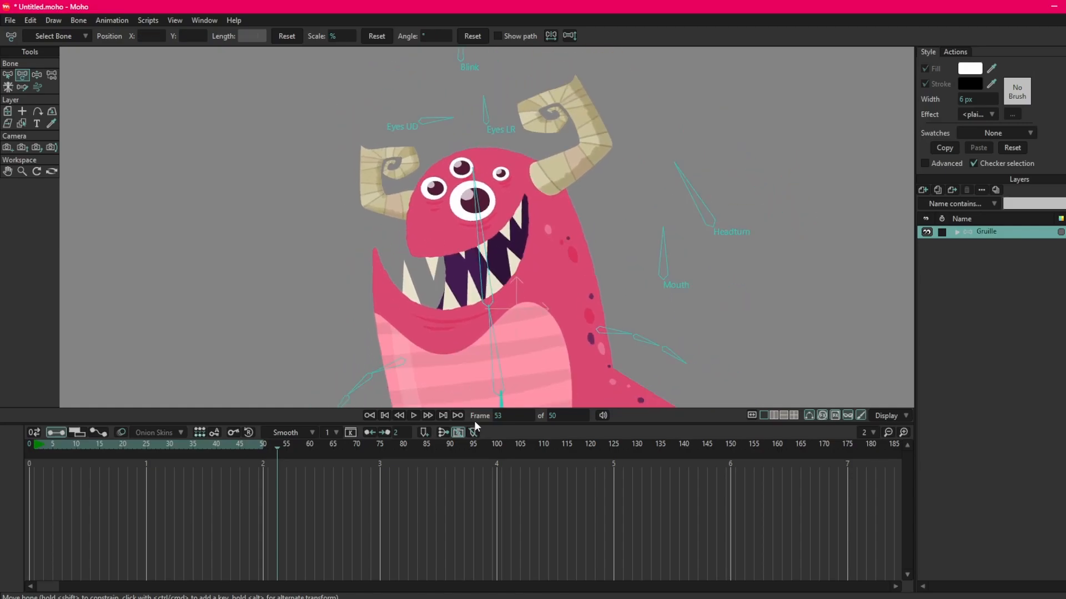
left_click_drag(474, 424, 474, 463)
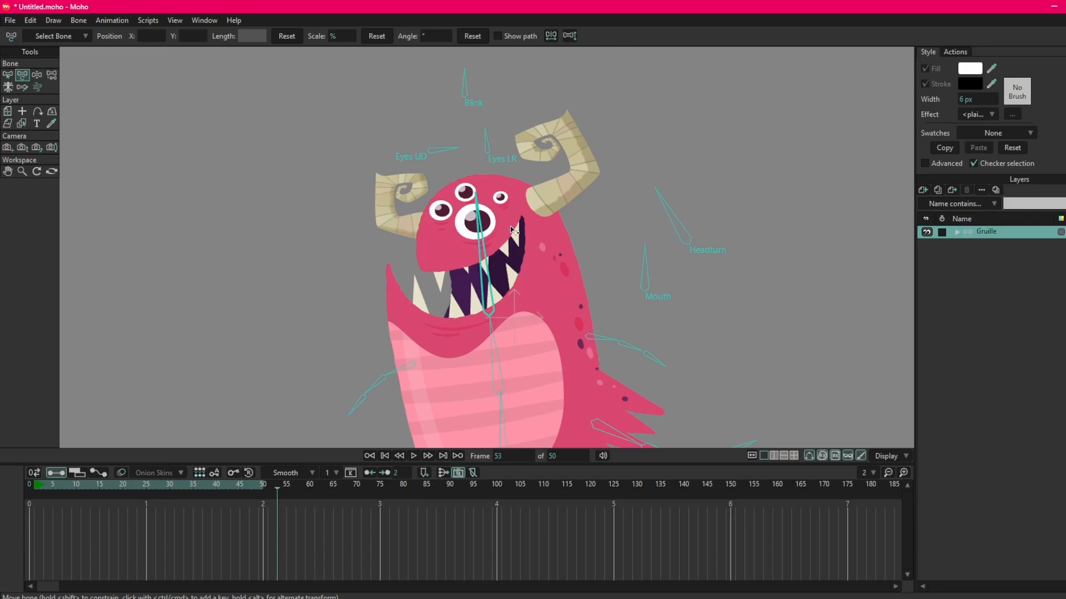
mouse_move(49, 486)
left_mouse_down()
mouse_move(85, 488)
mouse_move(35, 489)
left_mouse_up()
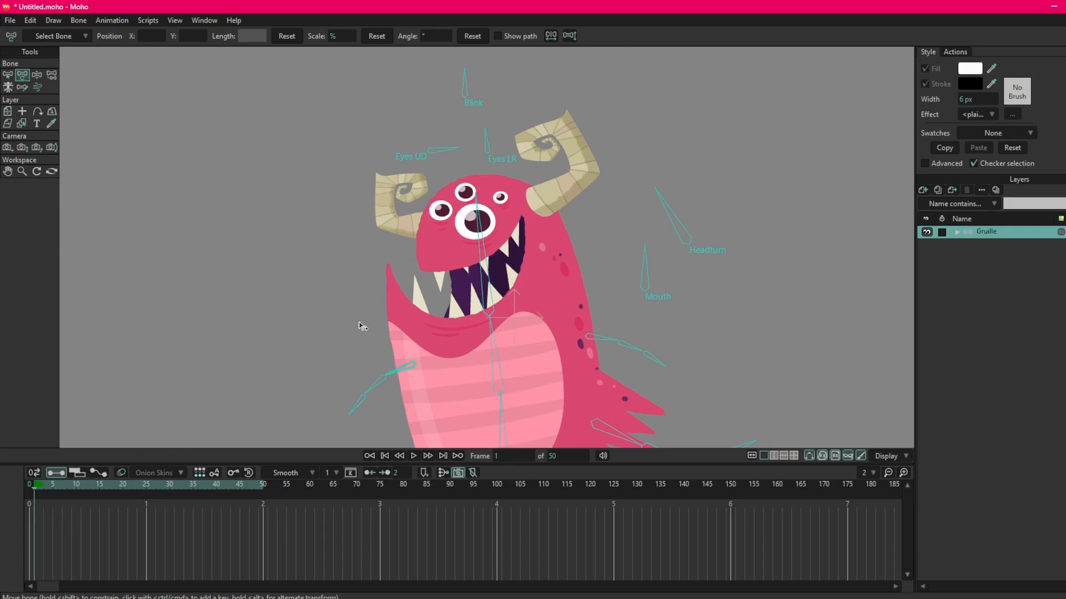
Close the character's mouth at frame 1 by rotating the Mouth bone to about 413°.
left_click_drag(363, 327, 398, 265)
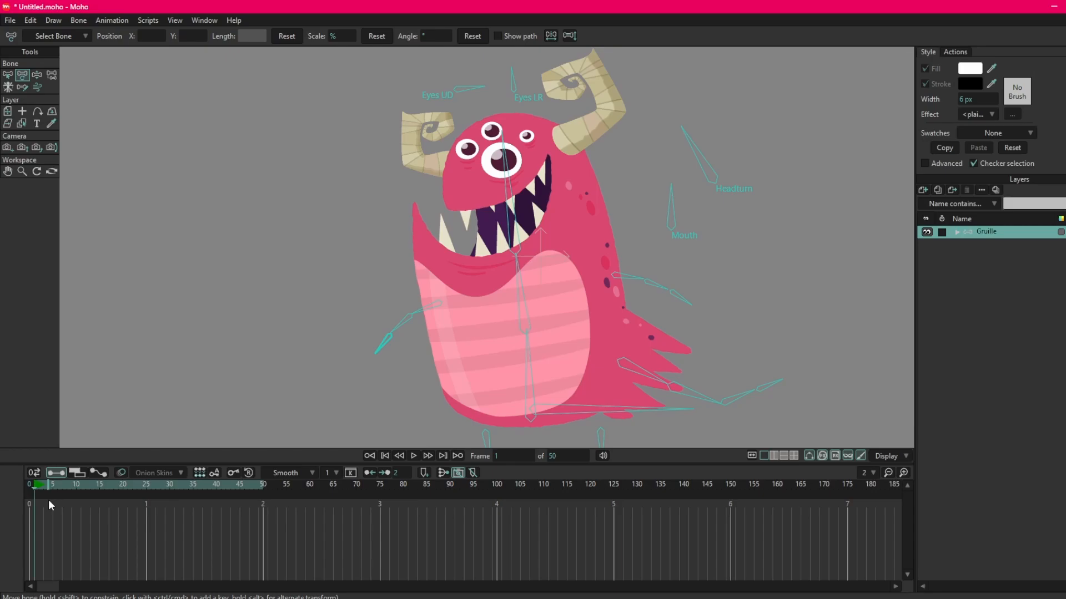
left_click(502, 171)
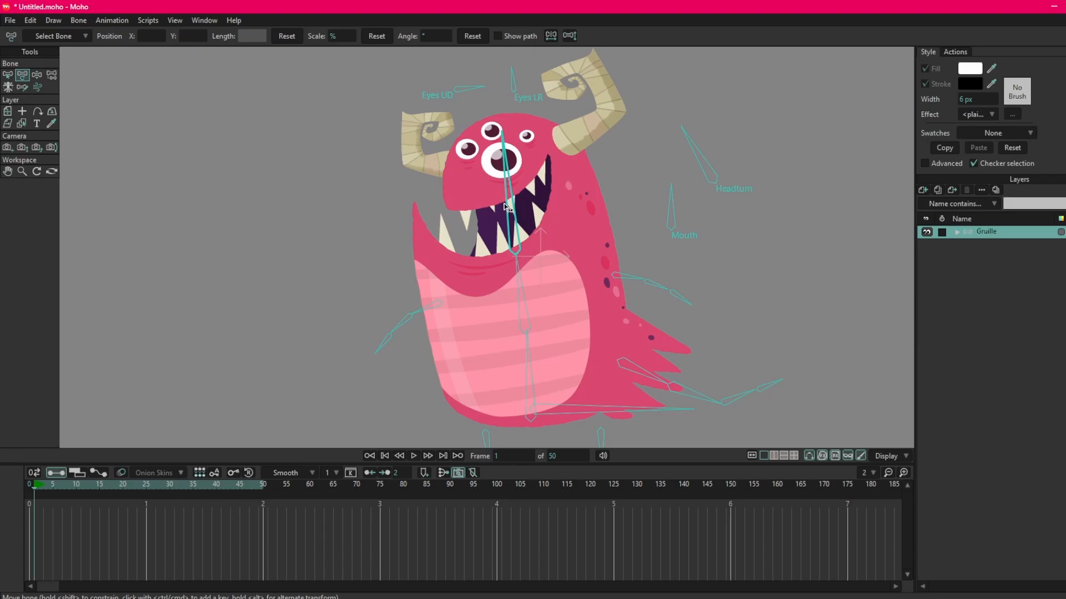
scroll(519, 216, "up", 3)
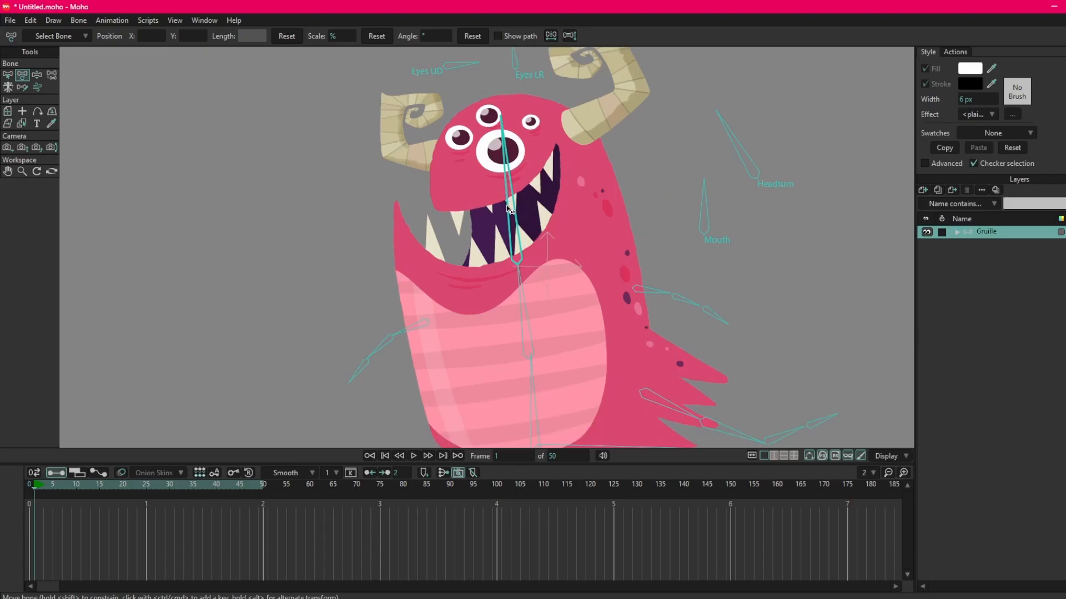
scroll(497, 223, "down", 3)
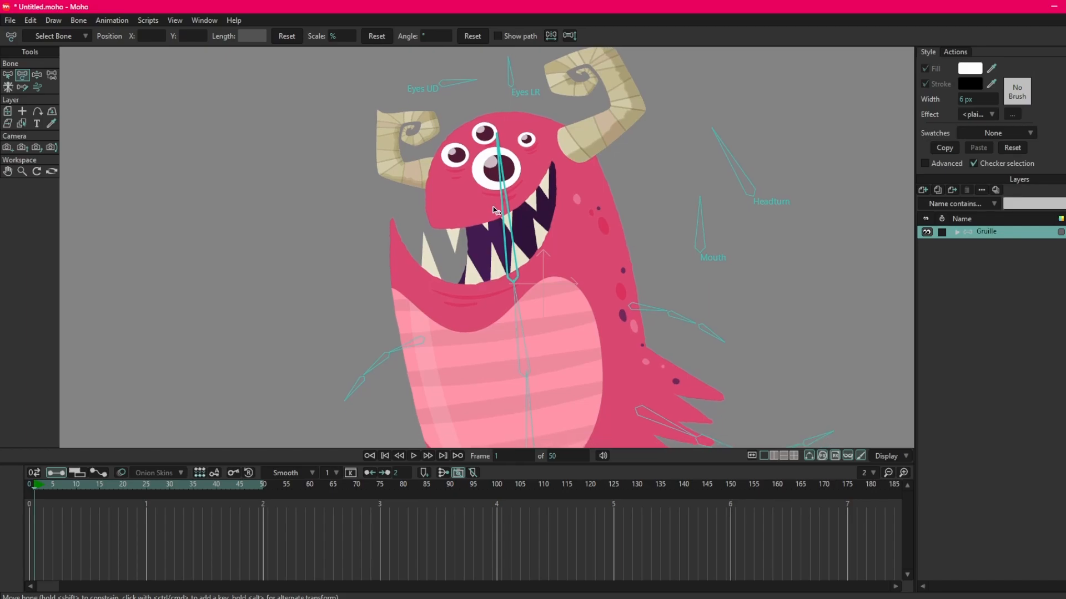
left_click_drag(487, 240, 488, 237)
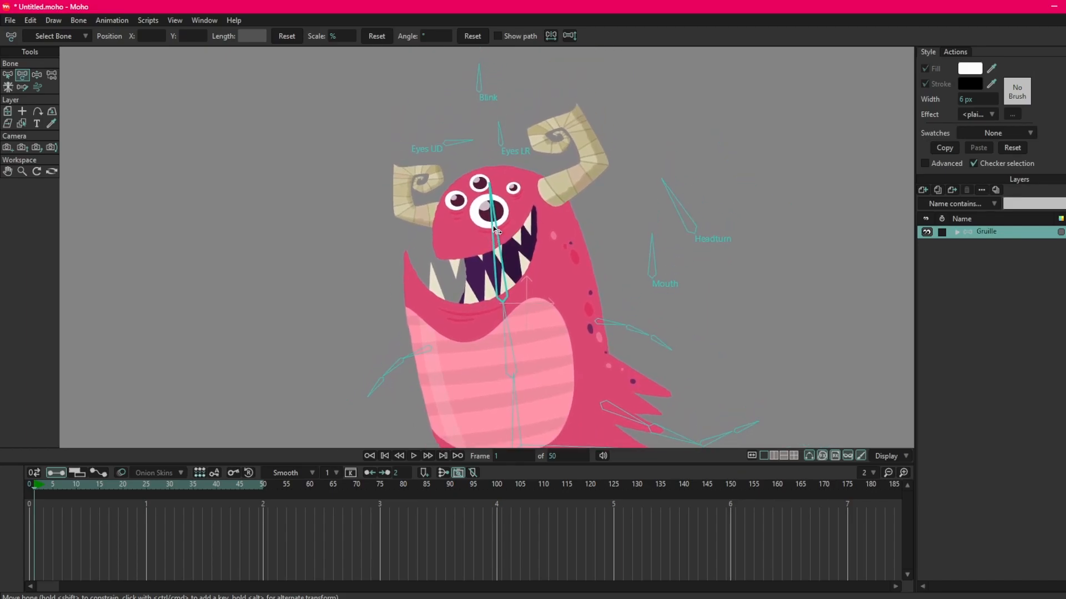
mouse_move(650, 253)
left_mouse_down()
mouse_move(630, 268)
mouse_move(666, 271)
mouse_move(678, 298)
mouse_move(642, 269)
mouse_move(713, 315)
mouse_move(669, 233)
mouse_move(607, 293)
left_mouse_up()
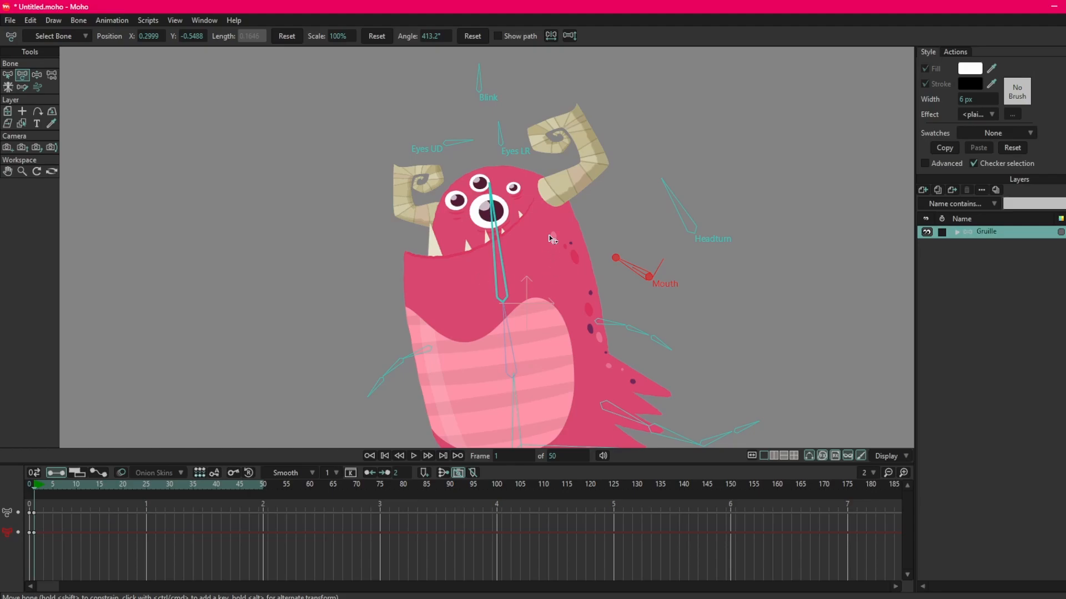
Tilt the head slightly backward and adjust the eyelids and gaze with the Blink and eye control bones, rotating Eyes LR to about 414°.
left_click_drag(523, 238, 515, 229)
left_click_drag(512, 71, 506, 83)
left_click_drag(525, 131, 504, 142)
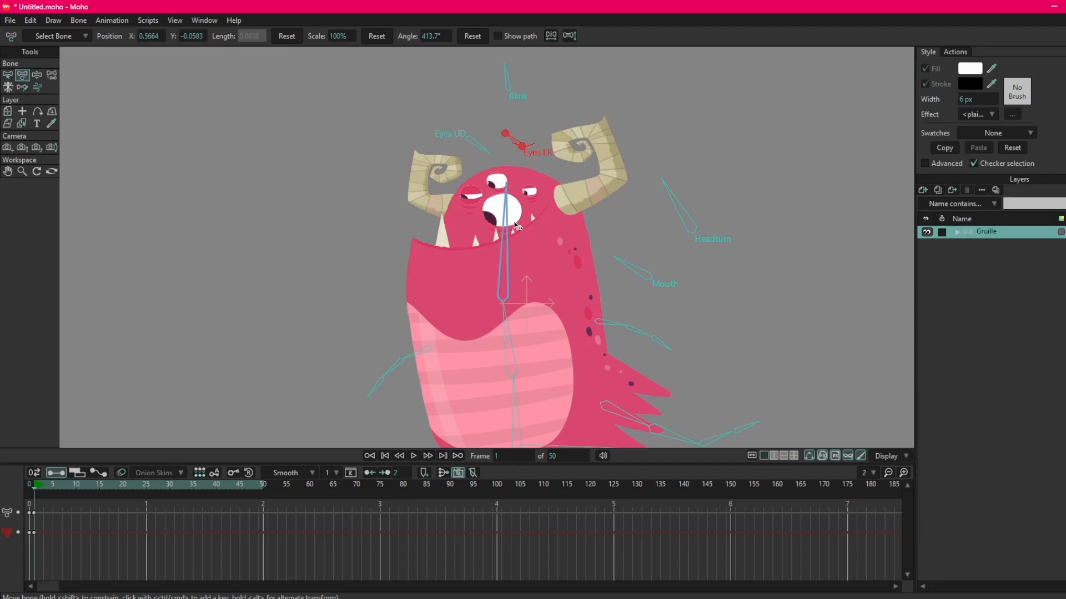
Lean the upper torso bone forward to an angle of about 14°.
left_click(509, 221)
left_click_drag(506, 321, 508, 242)
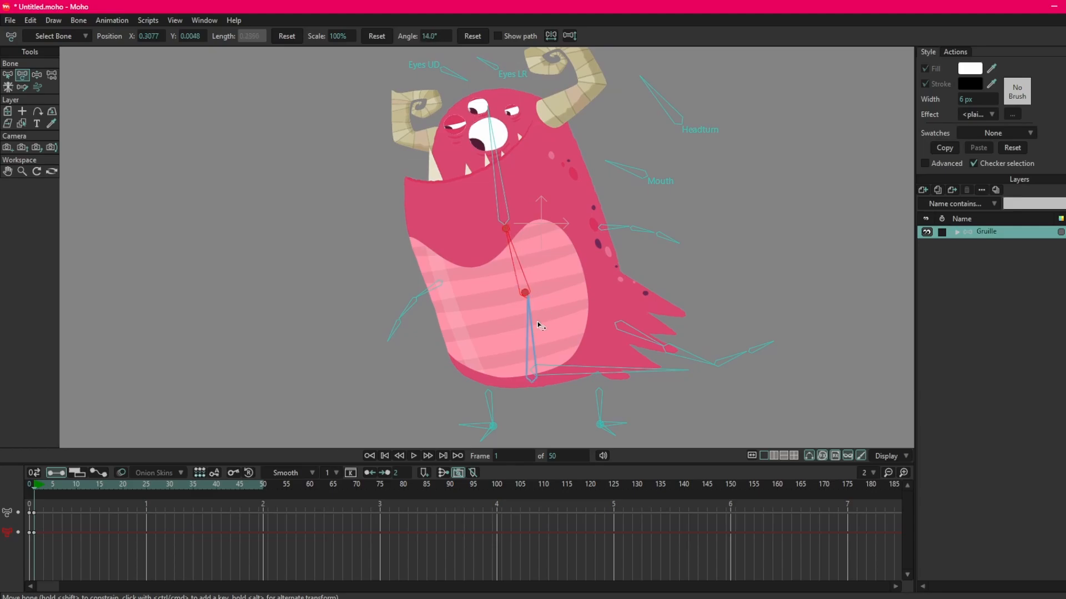
Lean the lower torso, upper torso and head bones forward into a crouch, rotating the head bone to about 373°.
left_click_drag(534, 319, 509, 318)
left_click_drag(518, 235, 529, 264)
left_click_drag(437, 211, 420, 225)
scroll(490, 202, "down", 2)
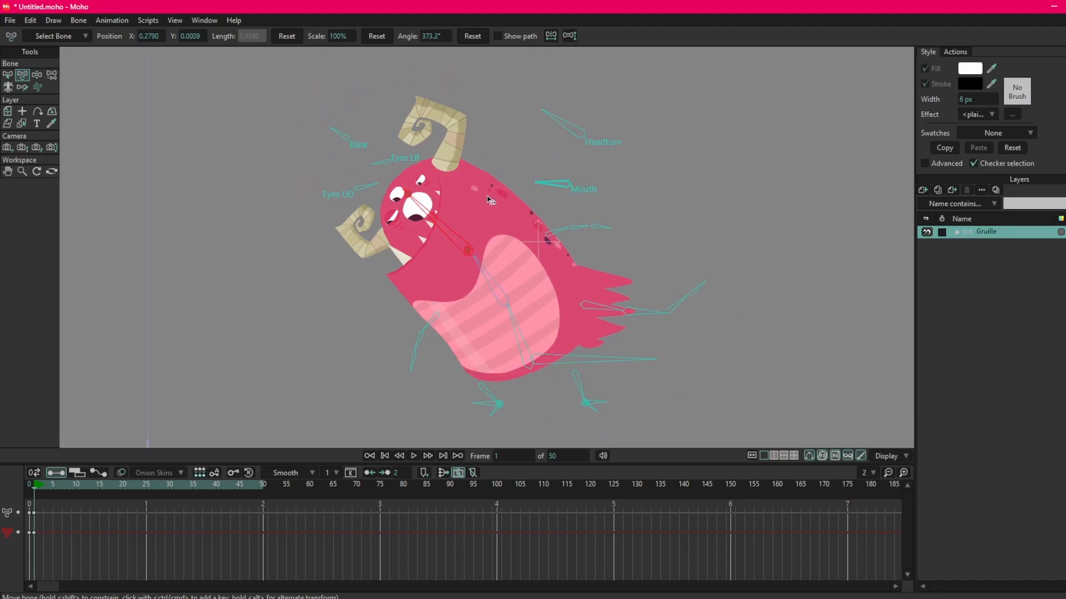
Refine the forward lean with the lower torso at about 111°, the upper torso at 14.1° and the head at about 376°.
left_click_drag(489, 202, 501, 207)
left_click_drag(422, 202, 422, 205)
key("ctrl+z")
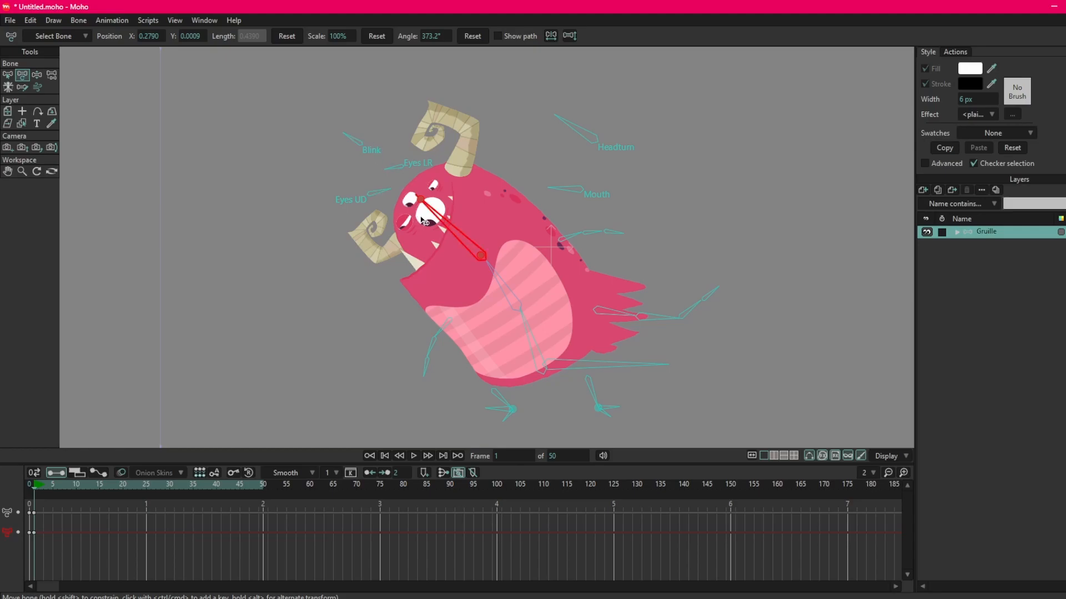
scroll(452, 308, "up", 2)
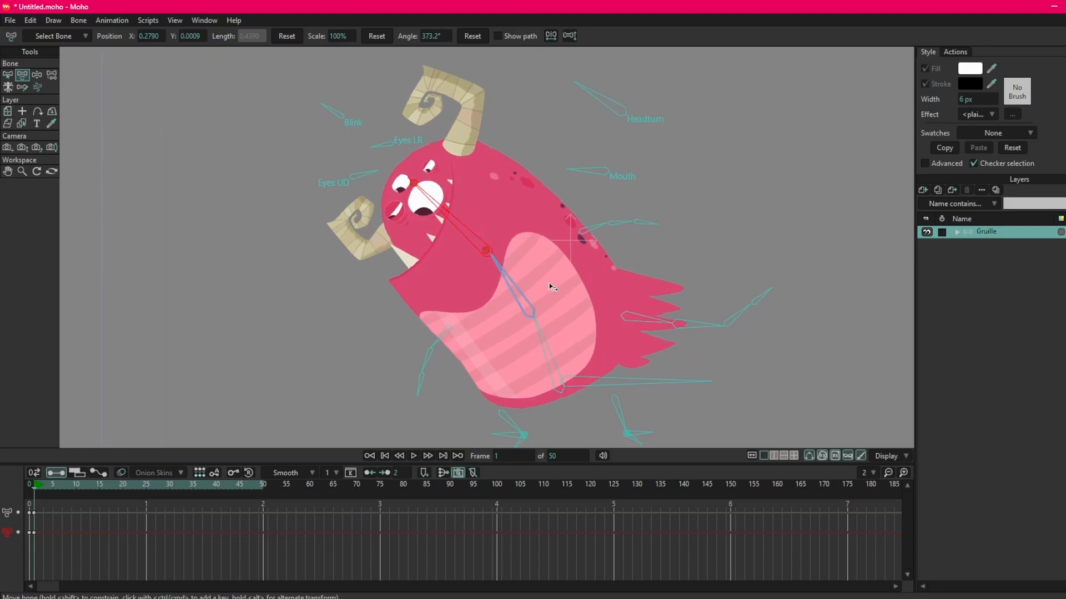
left_click_drag(594, 303, 595, 306)
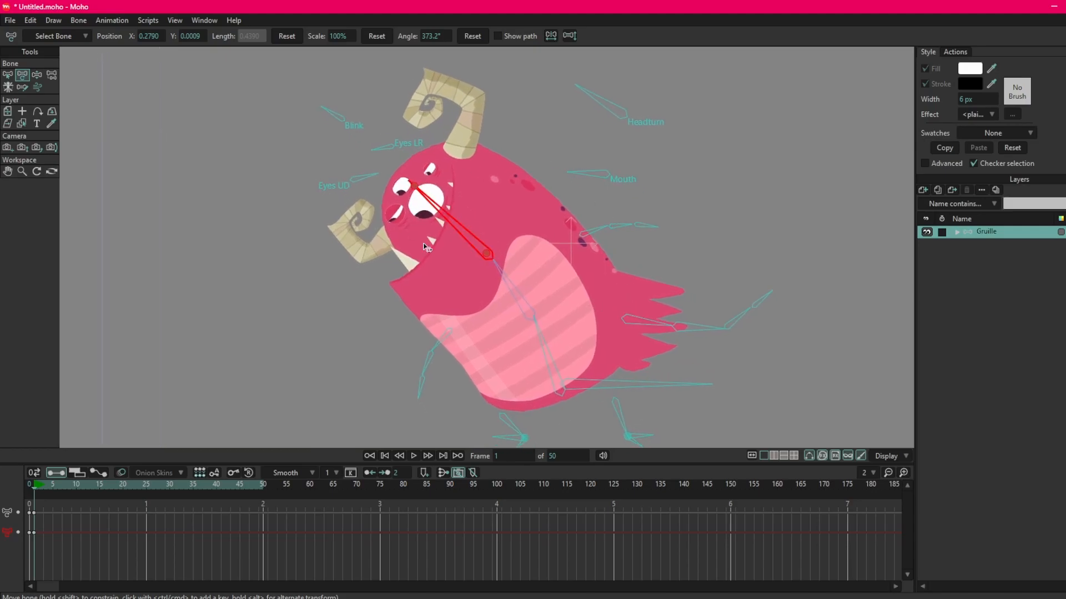
mouse_move(548, 353)
left_mouse_down()
mouse_move(556, 355)
mouse_move(546, 353)
left_mouse_up()
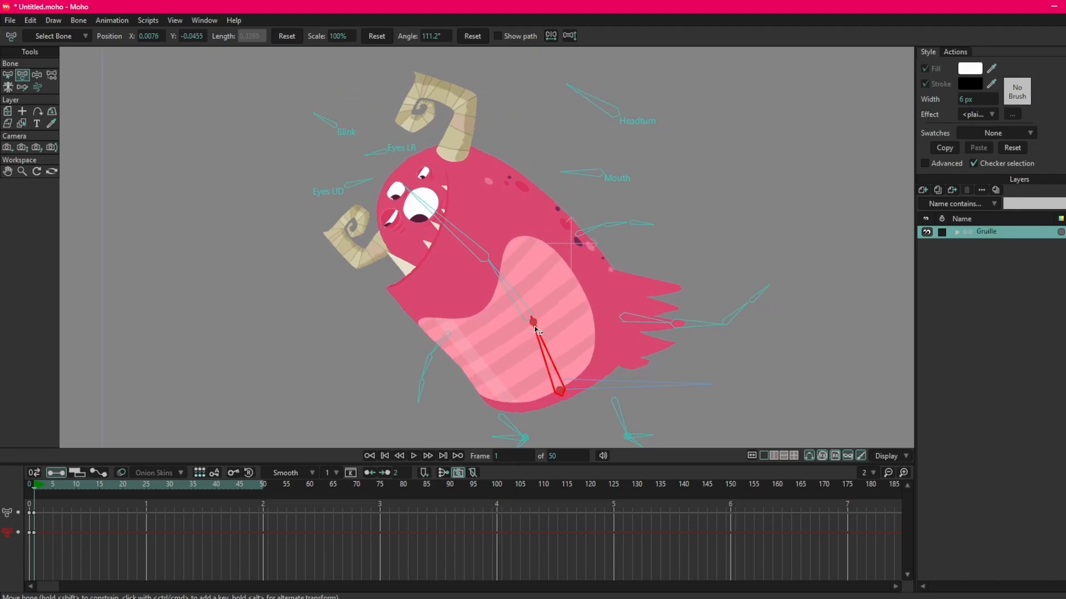
left_click_drag(505, 288, 501, 287)
left_click_drag(448, 221, 445, 225)
Adjust the gaze and eyelids with the Eyes LR, Eyes UD and Blink control bones, rotating Blink to about 367°.
left_click(581, 178)
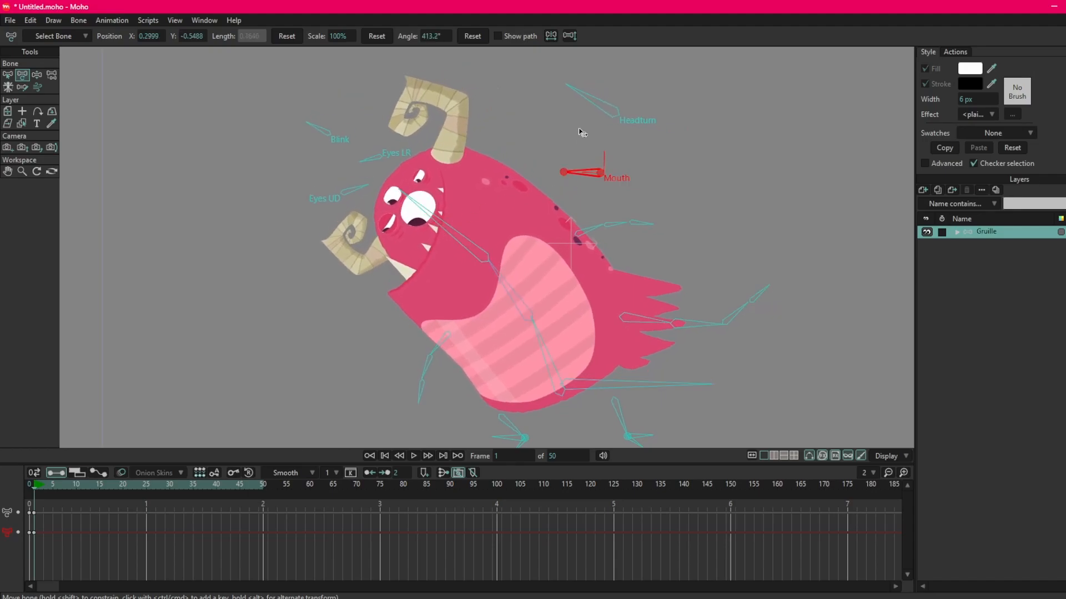
left_click_drag(583, 117, 518, 156)
left_click(586, 112)
left_click(352, 181)
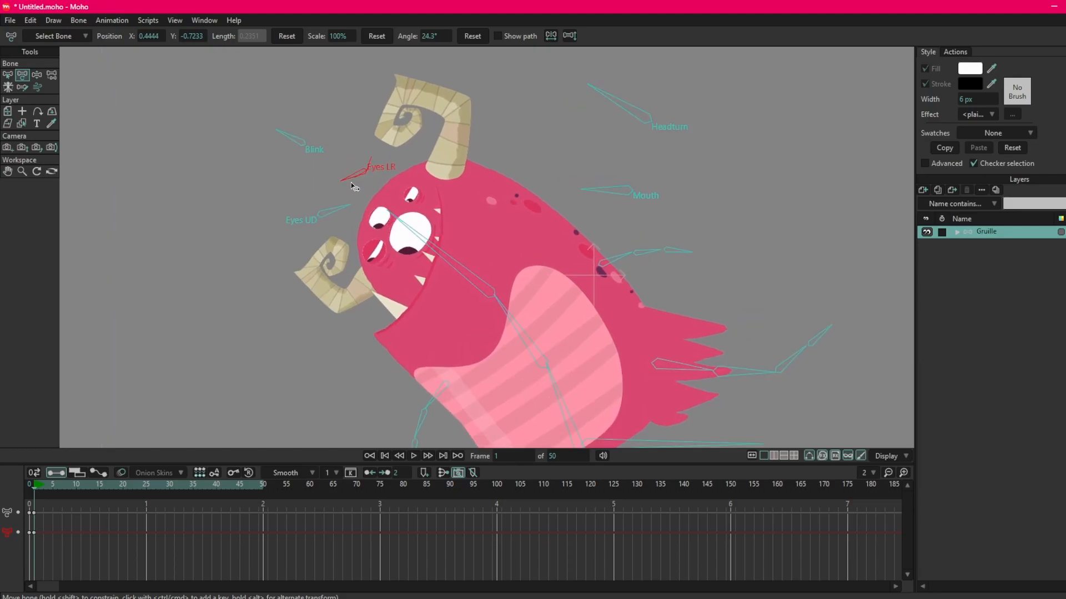
left_click_drag(353, 172, 352, 172)
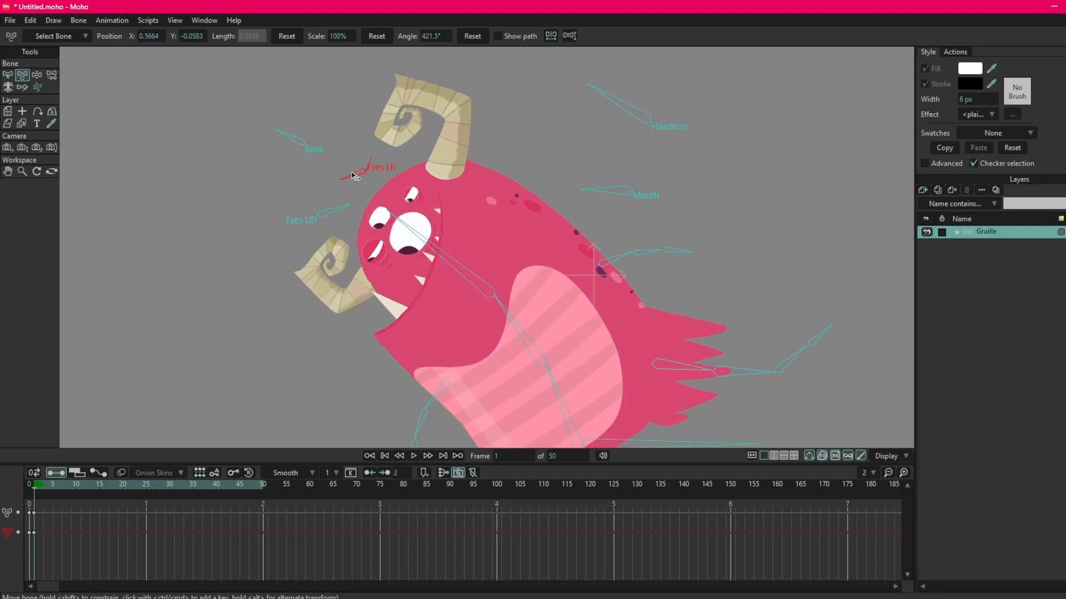
left_click(333, 211)
left_click_drag(294, 140, 298, 139)
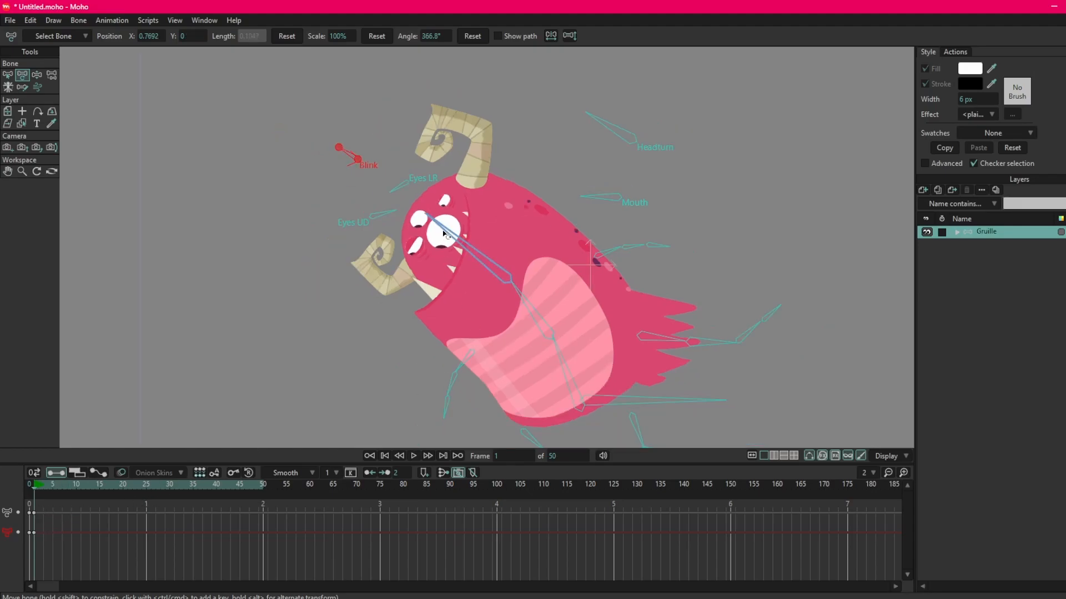
Move the playhead to frame 11, select the hand bone of the front arm, and enlarge the timeline area.
left_click_drag(298, 338, 294, 323)
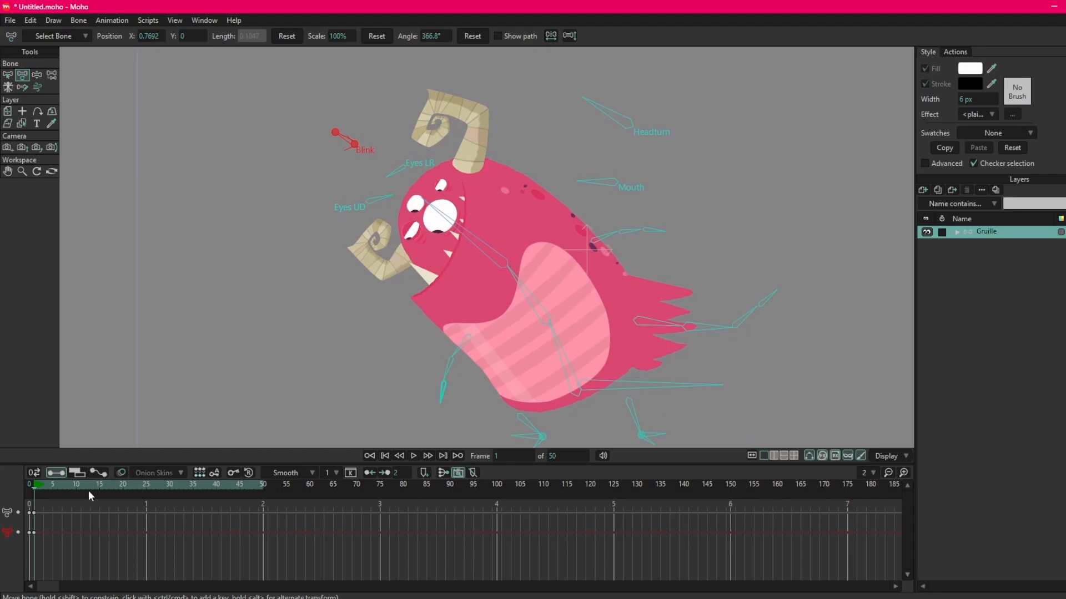
left_click_drag(73, 488, 81, 488)
left_click_drag(499, 444, 478, 366)
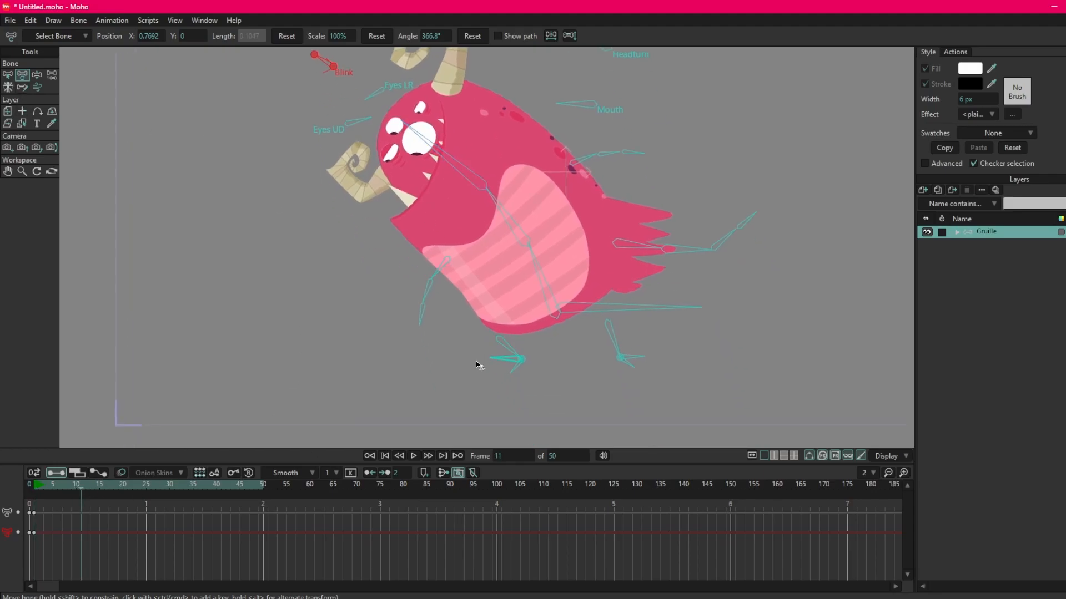
left_click(421, 316)
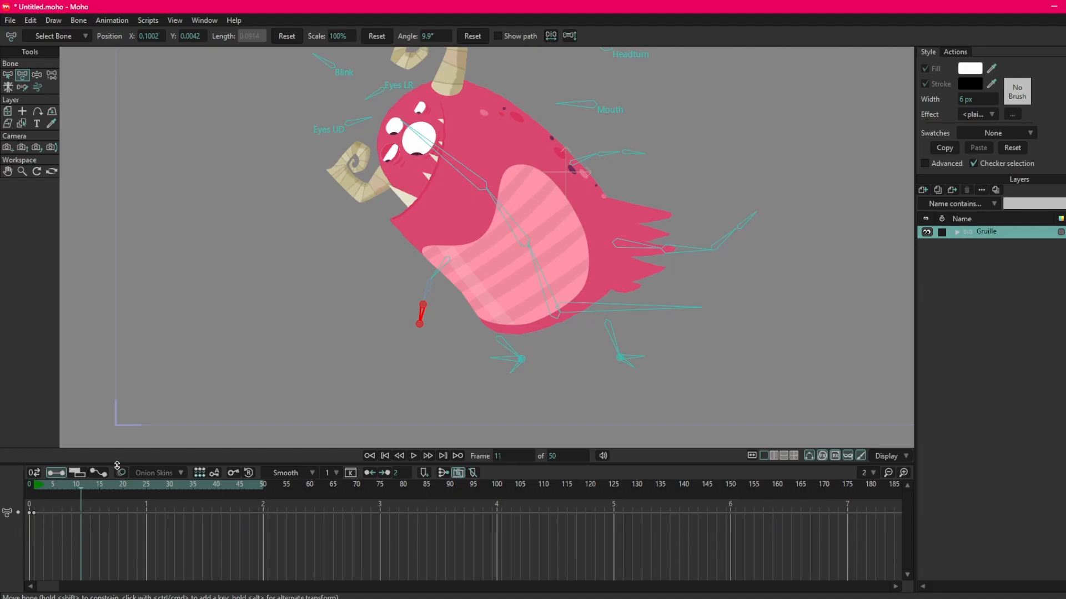
left_click_drag(117, 465, 135, 373)
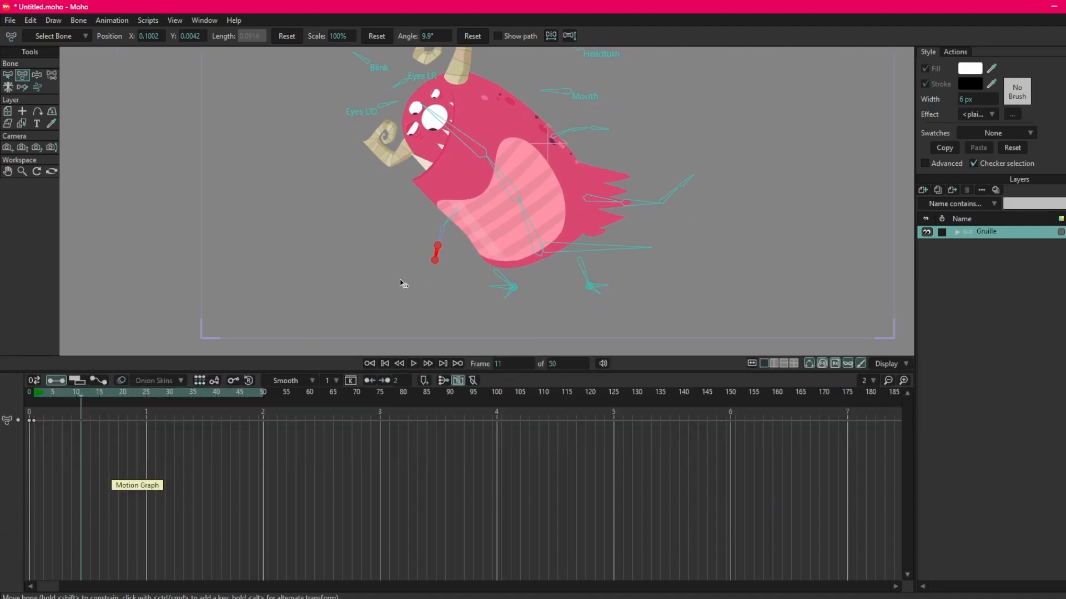
scroll(404, 263, "up", 2)
left_click_drag(430, 202, 388, 282)
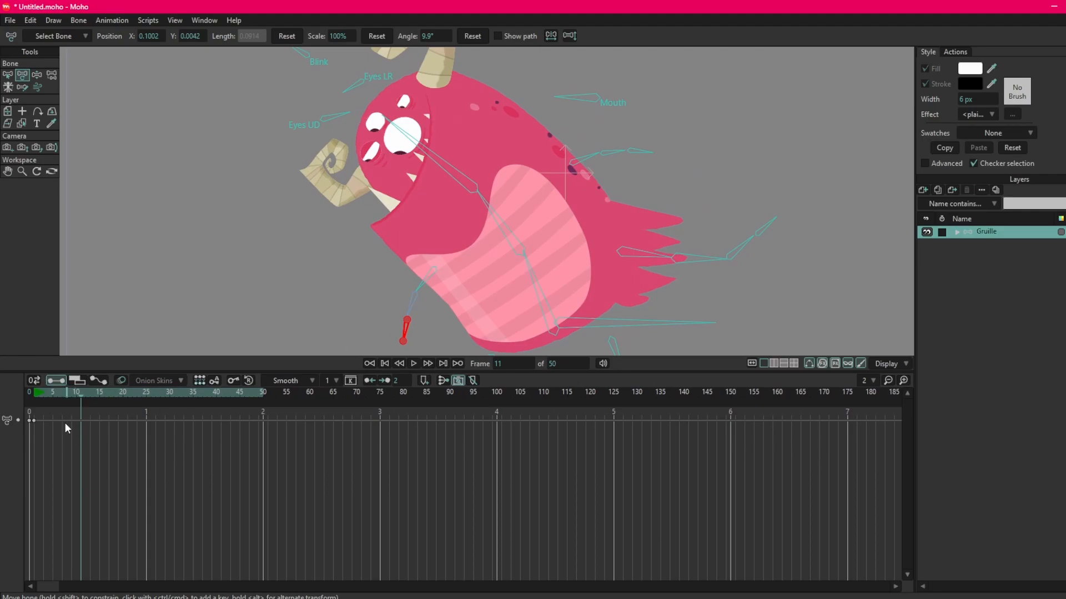
Select the head, hand, lower torso and upper torso bones in turn to examine their keyframes in the timeline.
left_click_drag(442, 230, 439, 200)
left_click(446, 219)
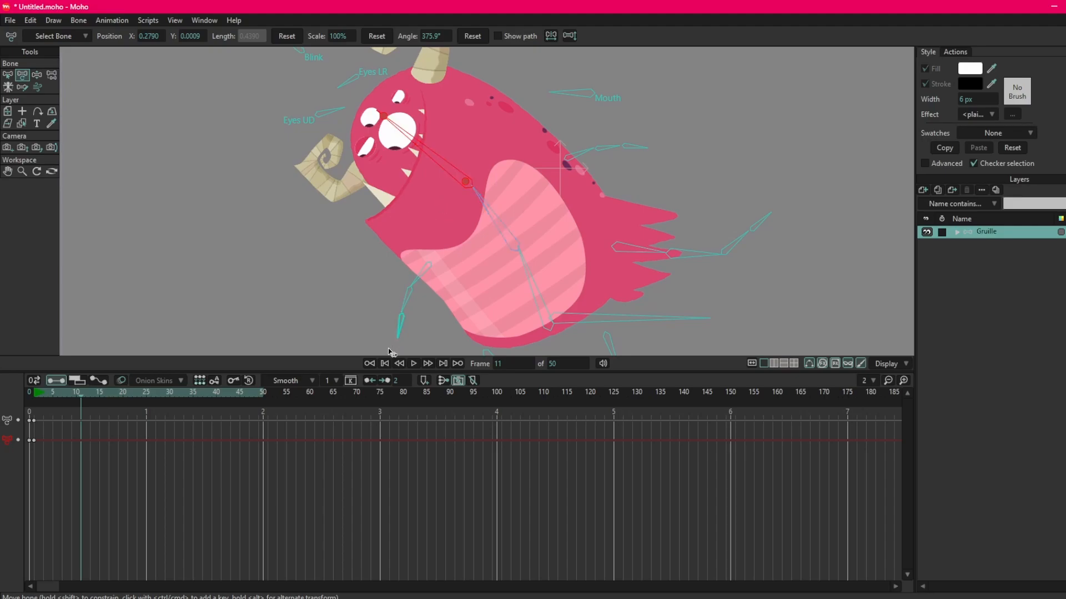
left_click(401, 328)
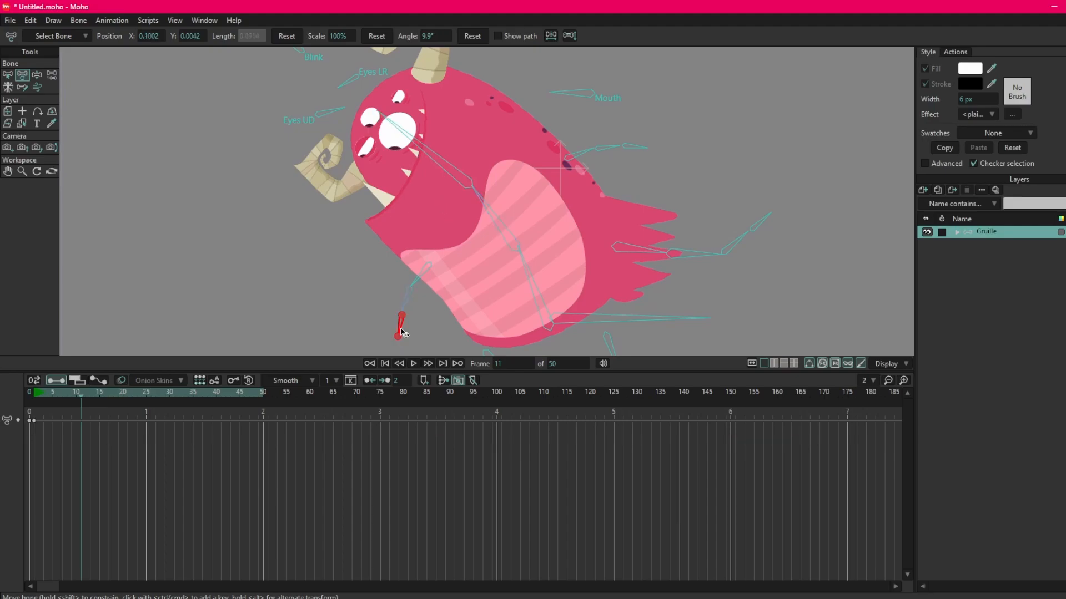
left_click(447, 167)
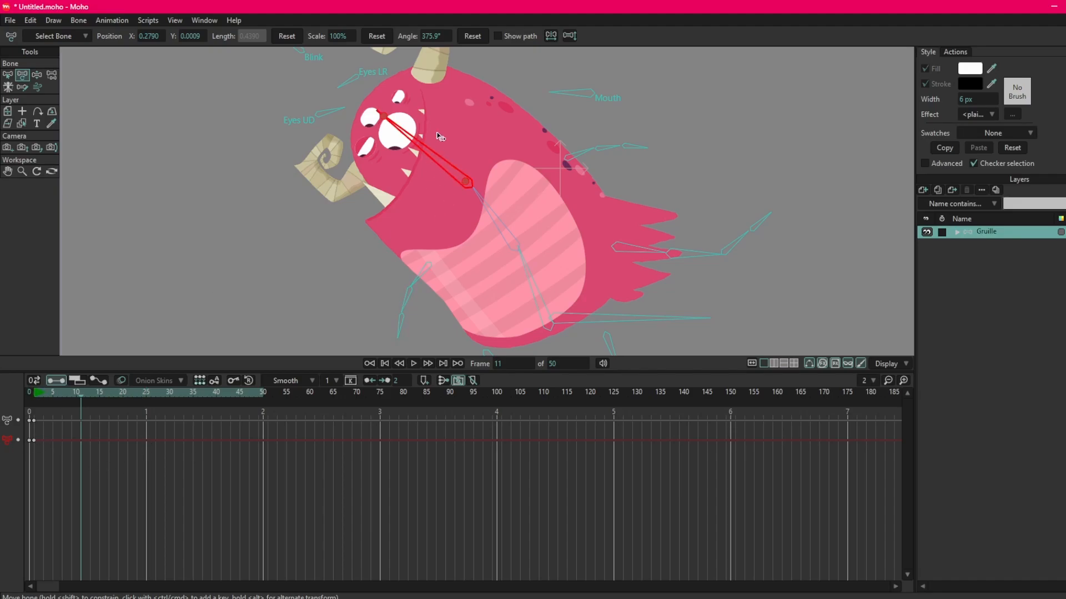
left_click(401, 324)
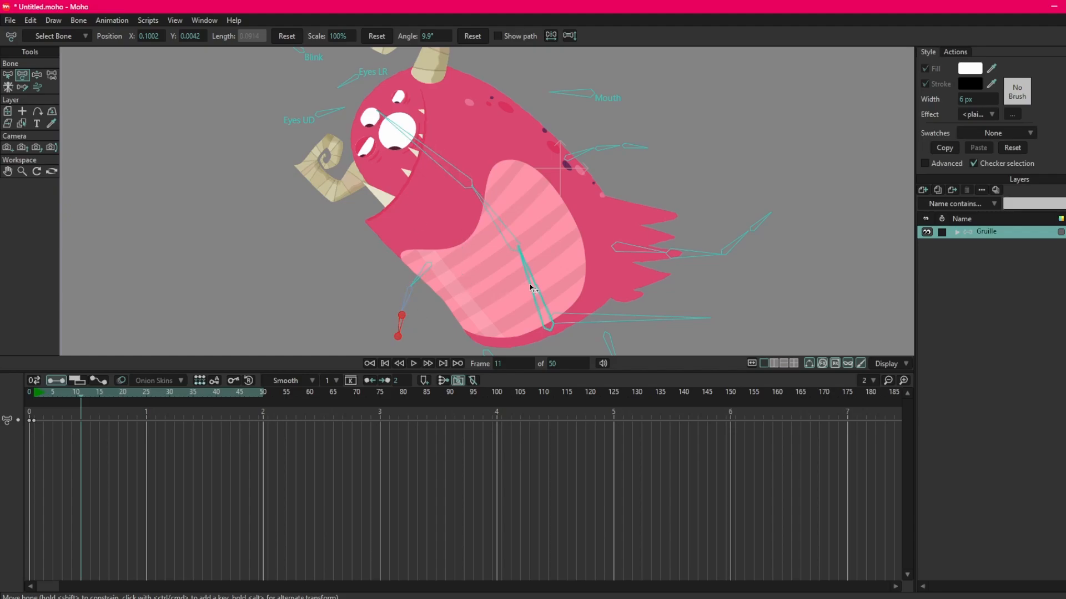
scroll(494, 159, "down", 4)
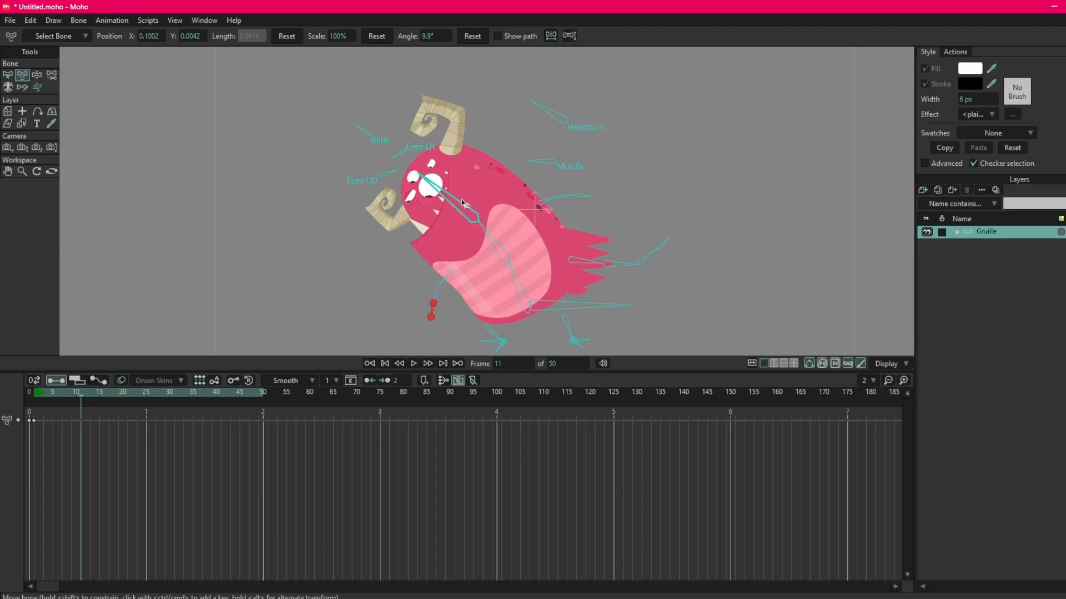
left_click(516, 275)
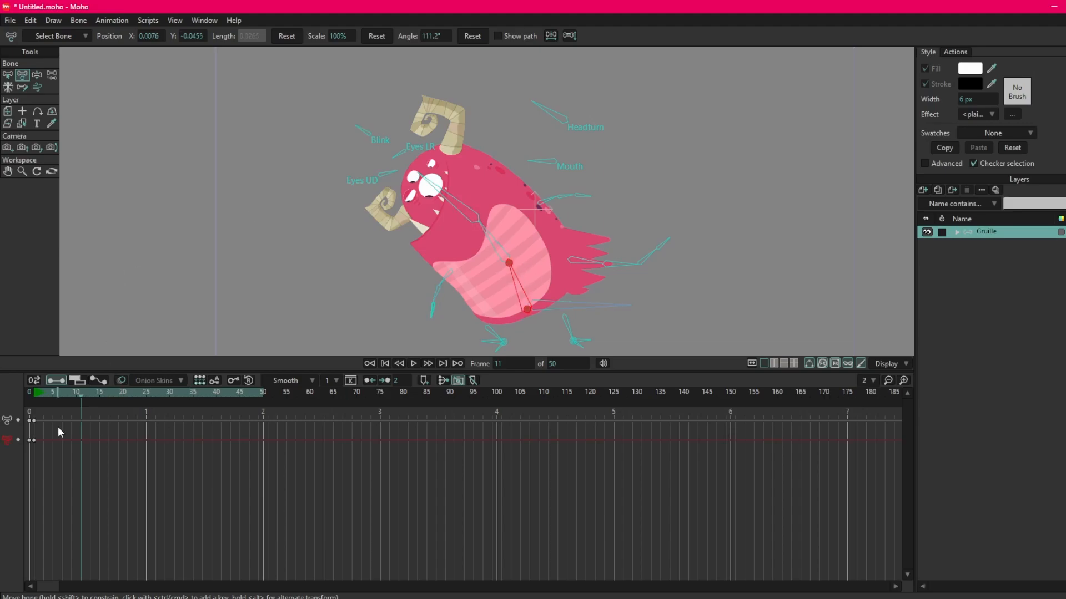
left_click(480, 240)
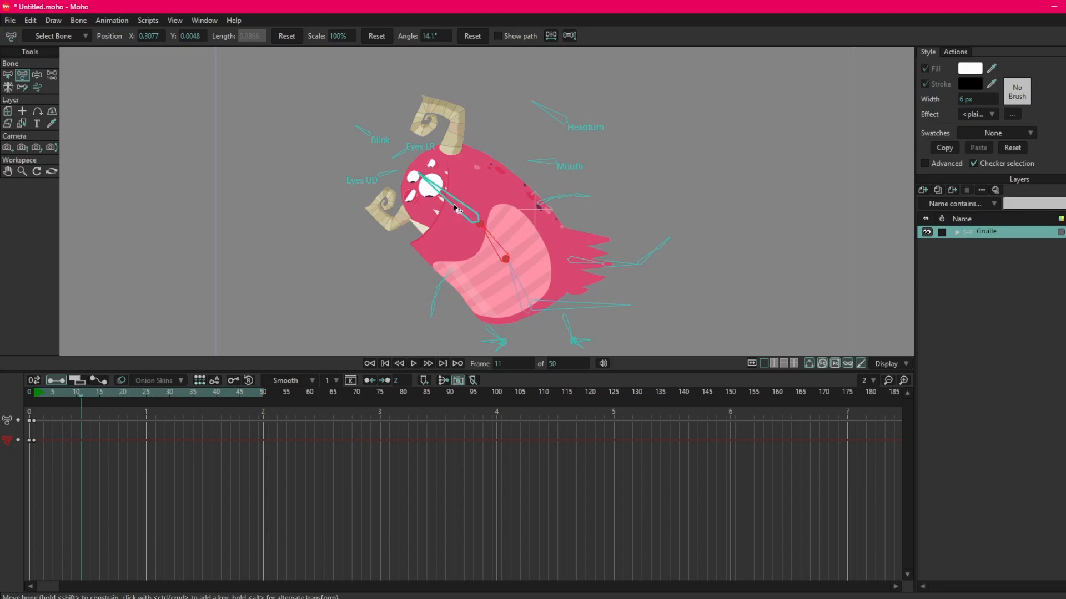
left_click(34, 440)
scroll(478, 234, "up", 2)
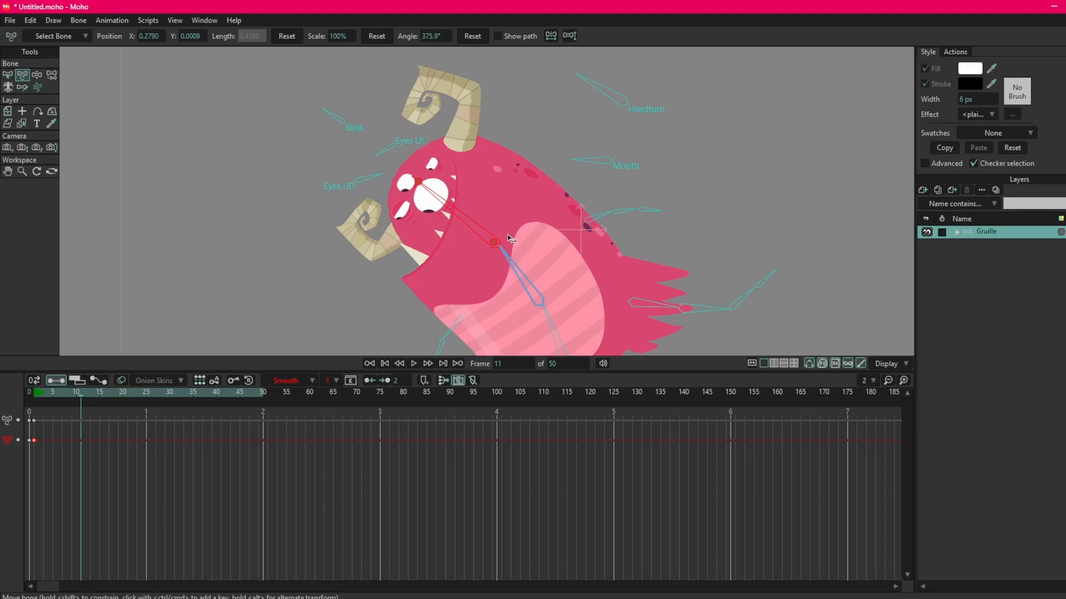
scroll(508, 234, "down", 2)
Move the playhead to frame 15 and deselect all keyframes and bones, keeping the Transform Bone tool active.
left_click_drag(90, 392, 98, 391)
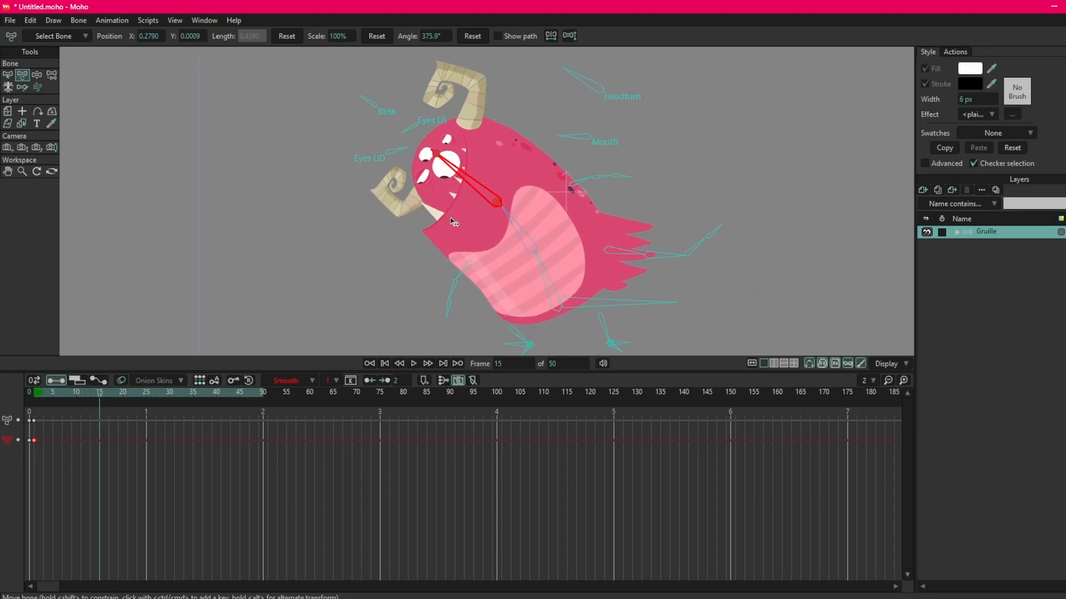
left_click(205, 500)
left_click(34, 420)
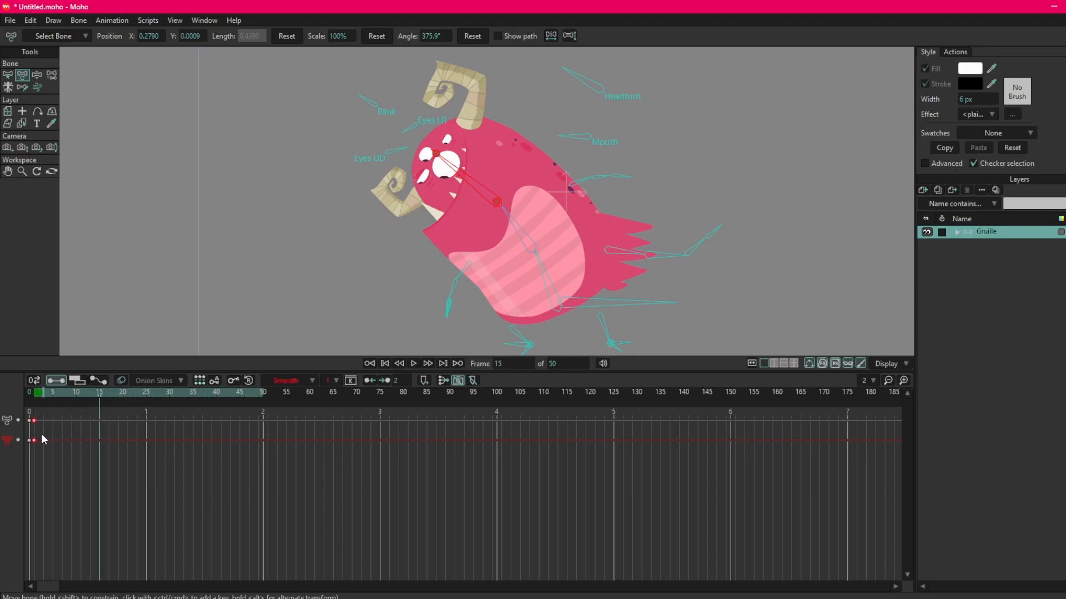
left_click(349, 203)
left_click(8, 74)
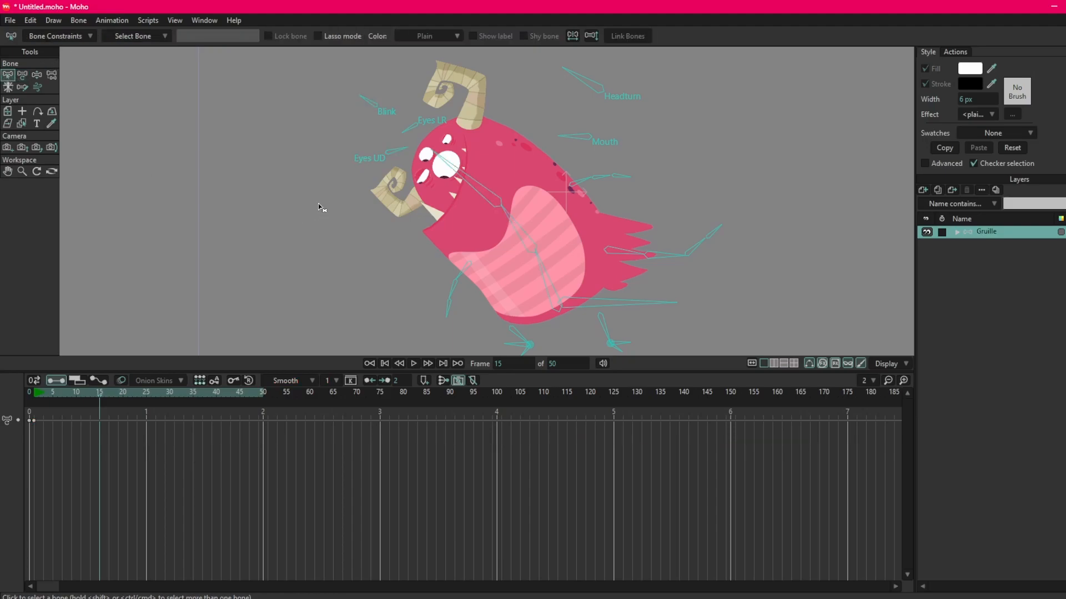
left_click(23, 75)
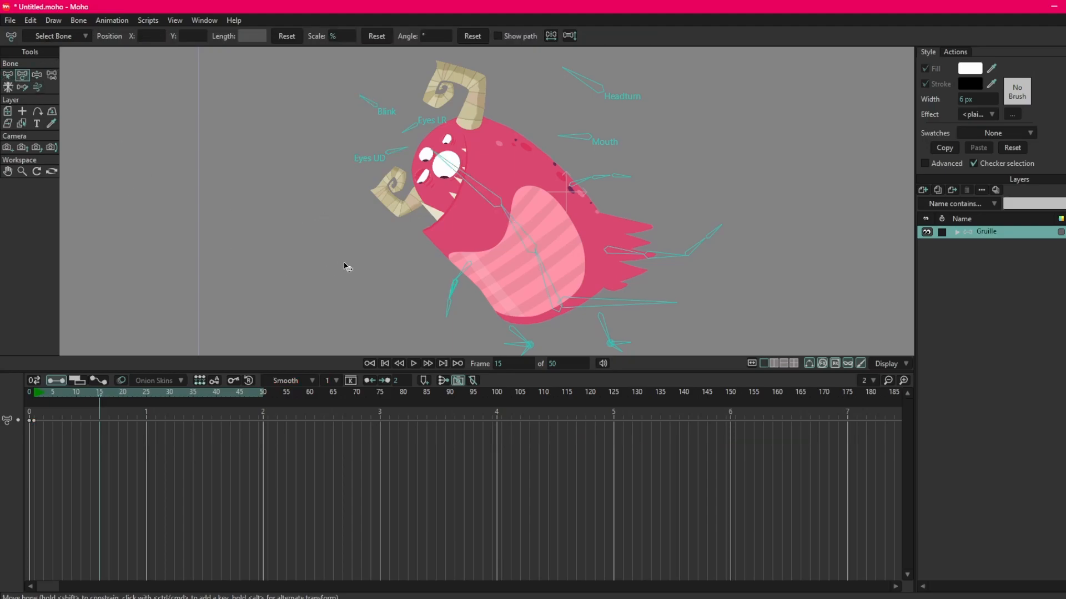
With no bones selected, copy the whole-pose keyframe from frame 1 and paste it at frame 15.
left_click(467, 182)
left_click(436, 238)
left_click(467, 185)
left_click(422, 252)
left_click(33, 420)
left_click_drag(111, 416, 73, 449)
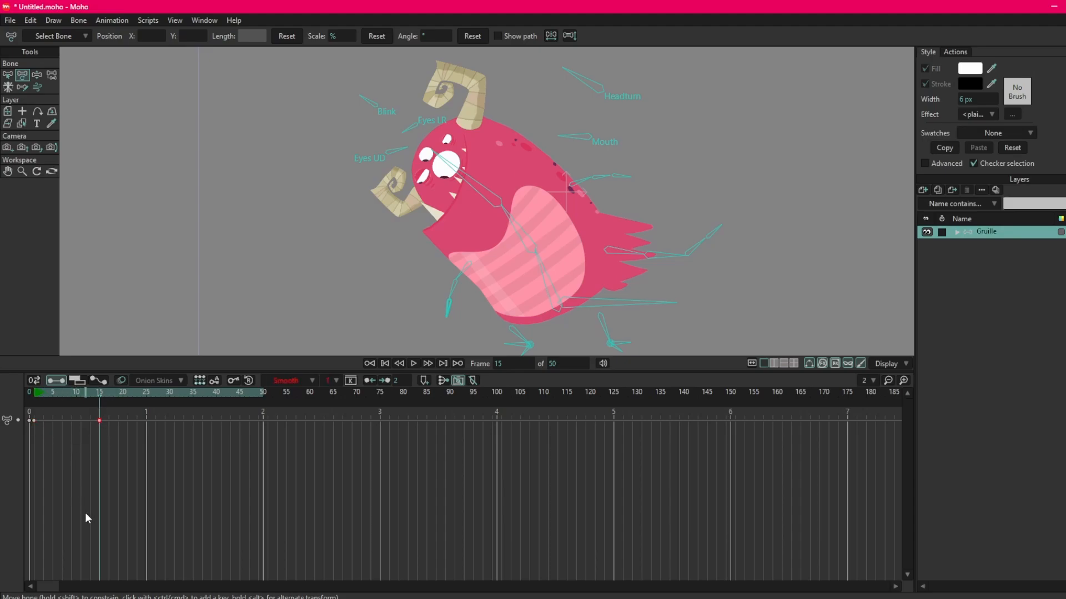
right_click(35, 418)
left_click(113, 424)
left_click_drag(93, 416, 113, 423)
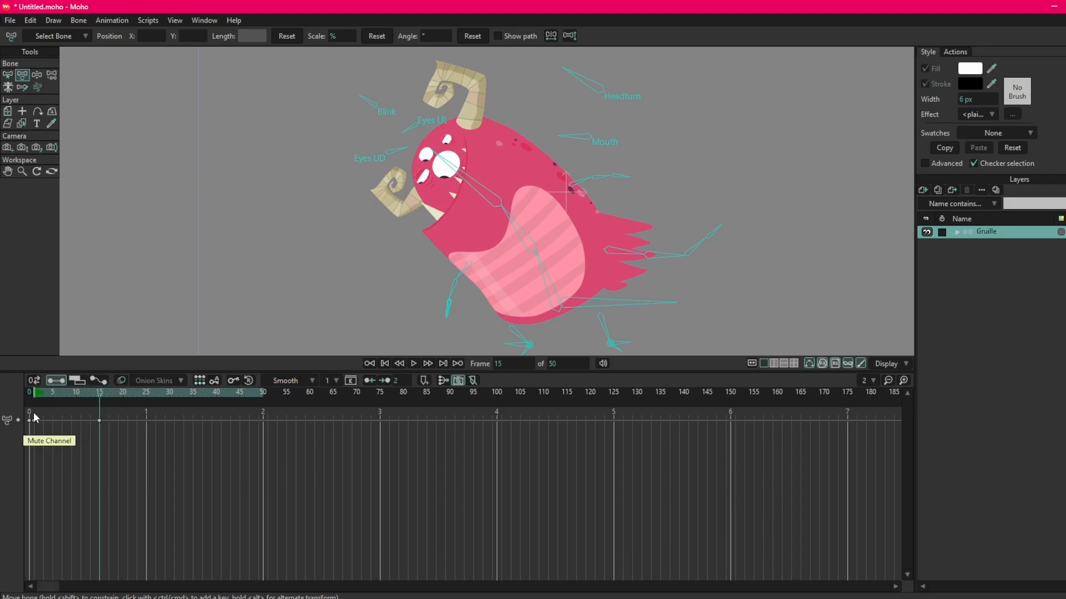
At frame 25, lean the torso backward, rotating the lower torso bone to about 77° and the upper torso bone to -19°.
left_click_drag(33, 412, 122, 446)
left_click(444, 428)
left_click_drag(76, 393, 146, 394)
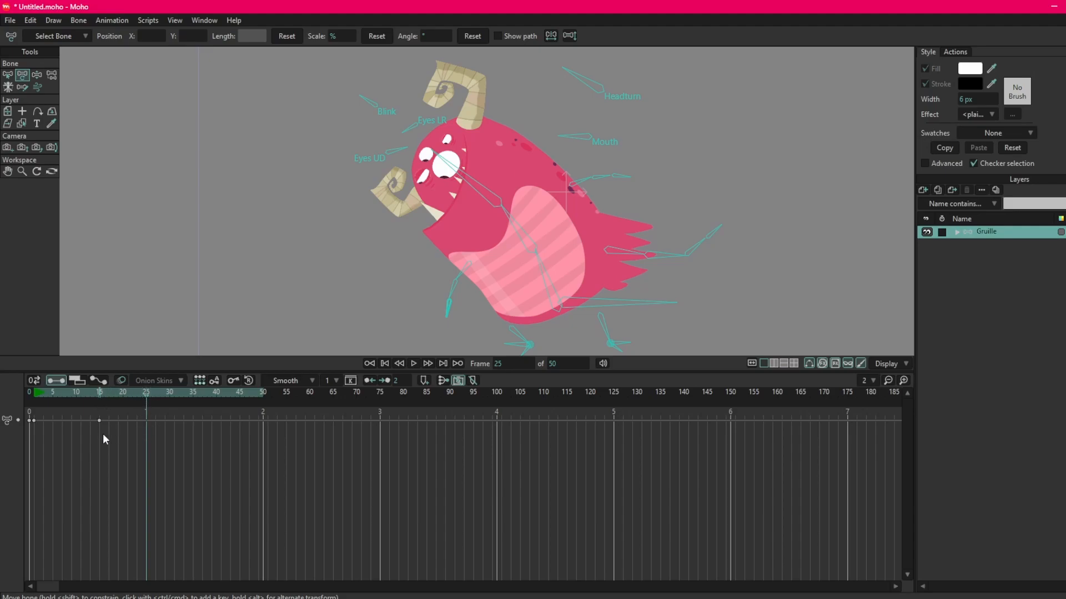
left_click_drag(544, 268, 574, 274)
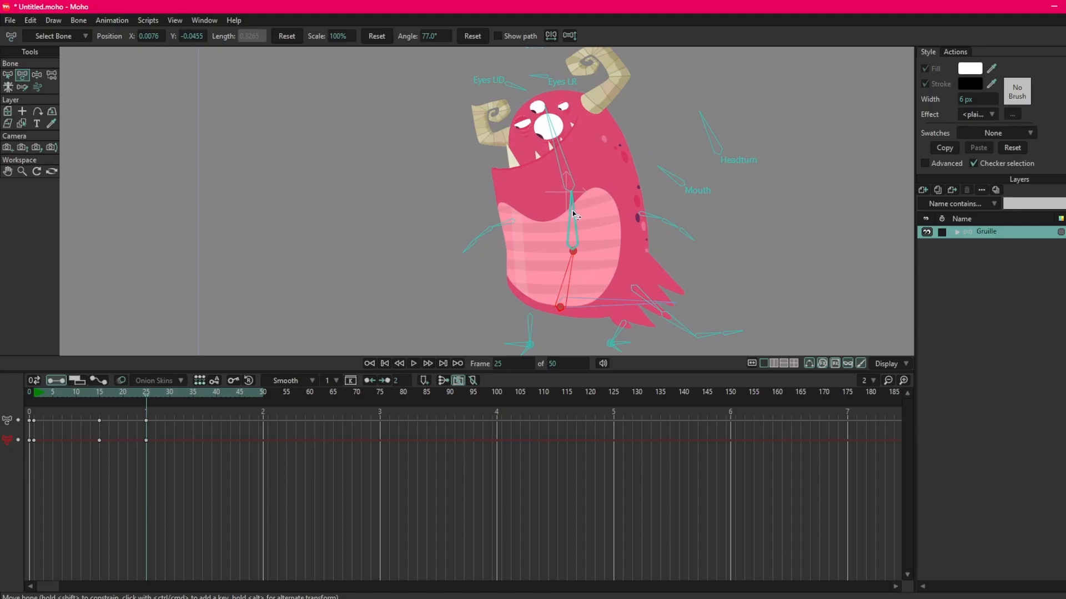
left_click_drag(573, 215, 598, 220)
Turn the head to the opposite side with Headturn at about -41°, open the mouth, and widen the eyes with Blink at about 354°.
left_click_drag(615, 146, 504, 216)
left_click_drag(589, 258, 664, 265)
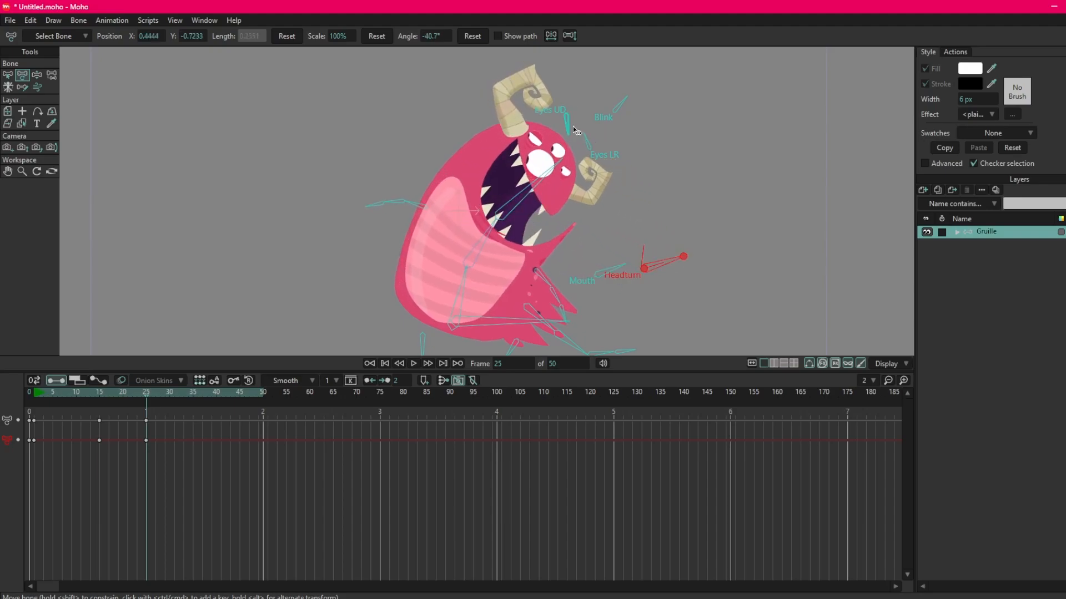
left_click_drag(570, 128, 621, 124)
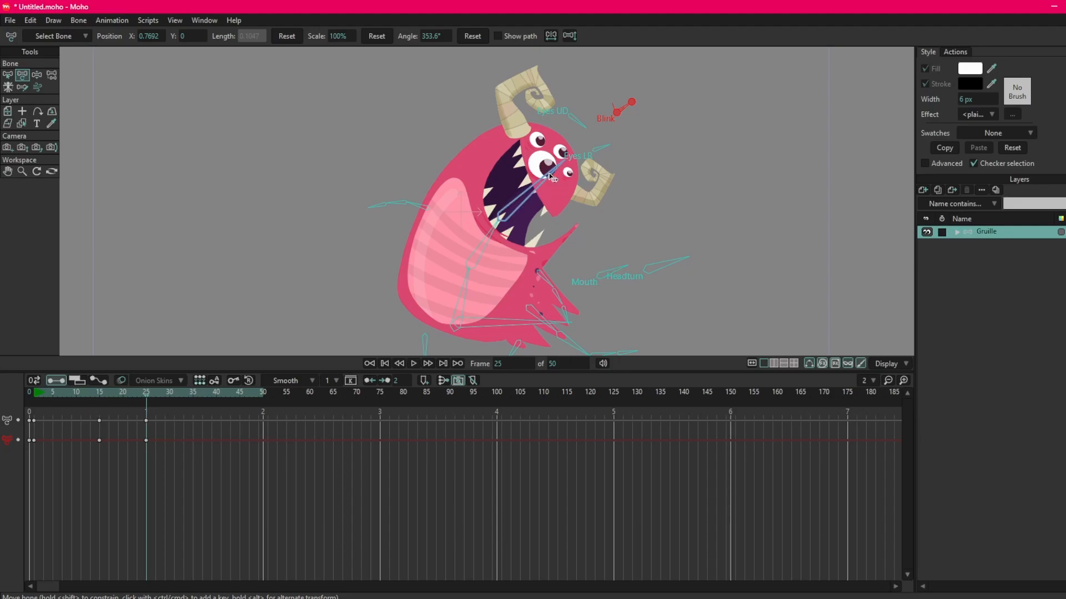
Tilt the head to about 363° and shift the upper torso bone to X 0.3234, Y 0 and the head to X 0.3311, Y -0.0398.
left_click_drag(547, 177, 530, 163)
left_click_drag(501, 216, 506, 215)
left_click(471, 262)
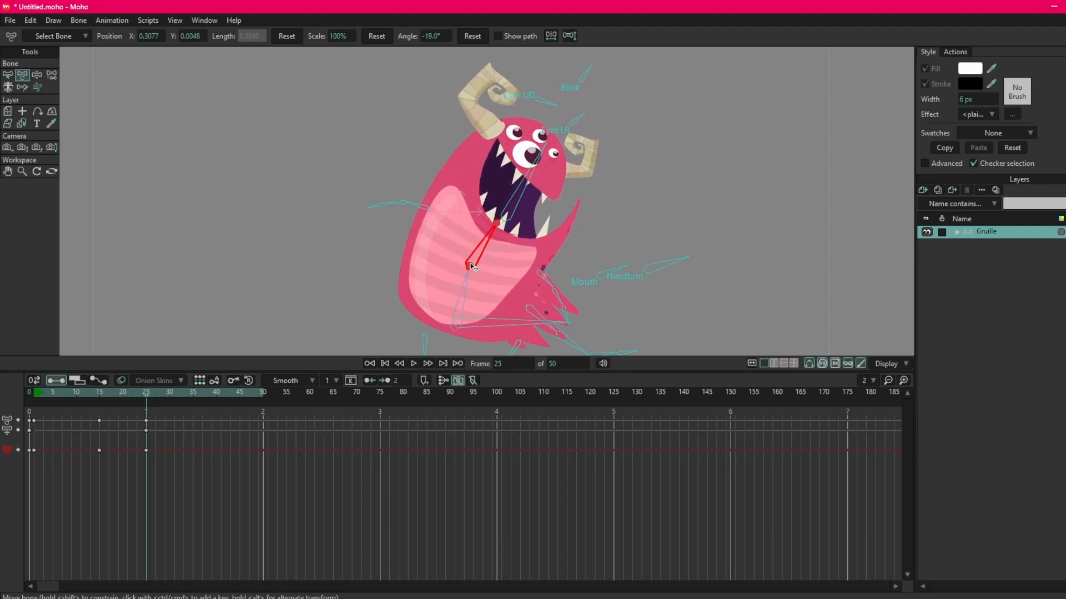
left_click_drag(472, 267, 474, 263)
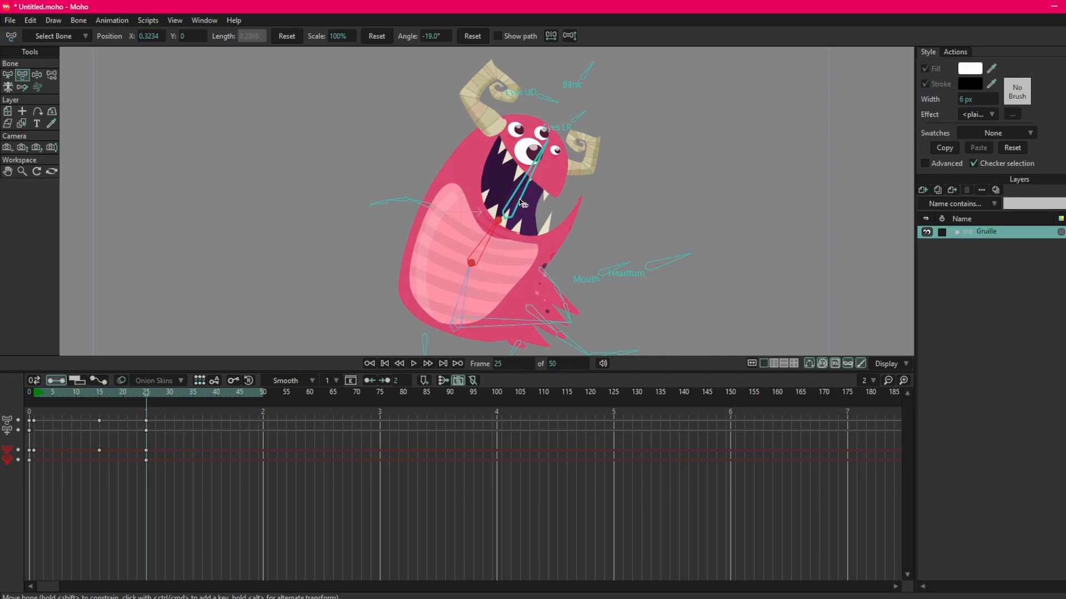
mouse_move(522, 203)
left_mouse_down()
mouse_move(519, 215)
mouse_move(531, 215)
left_mouse_up()
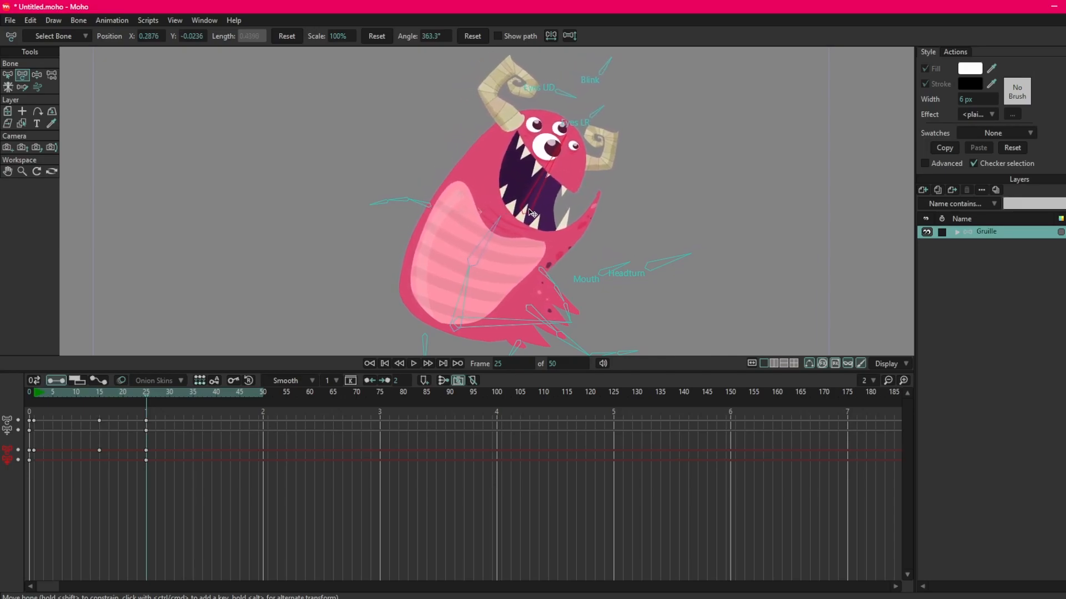
Compare the poses at frames 15 and 25, finishing on frame 25 with all bones deselected.
left_click(99, 395)
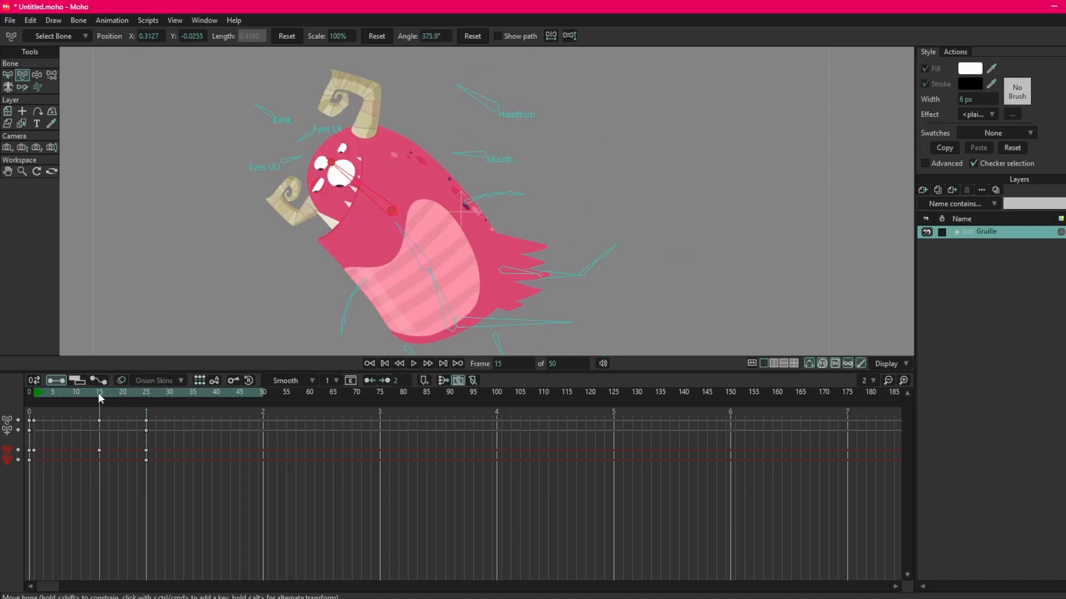
mouse_move(133, 393)
left_mouse_down()
mouse_move(147, 395)
mouse_move(88, 404)
mouse_move(148, 404)
mouse_move(75, 410)
mouse_move(155, 414)
mouse_move(148, 407)
left_mouse_up()
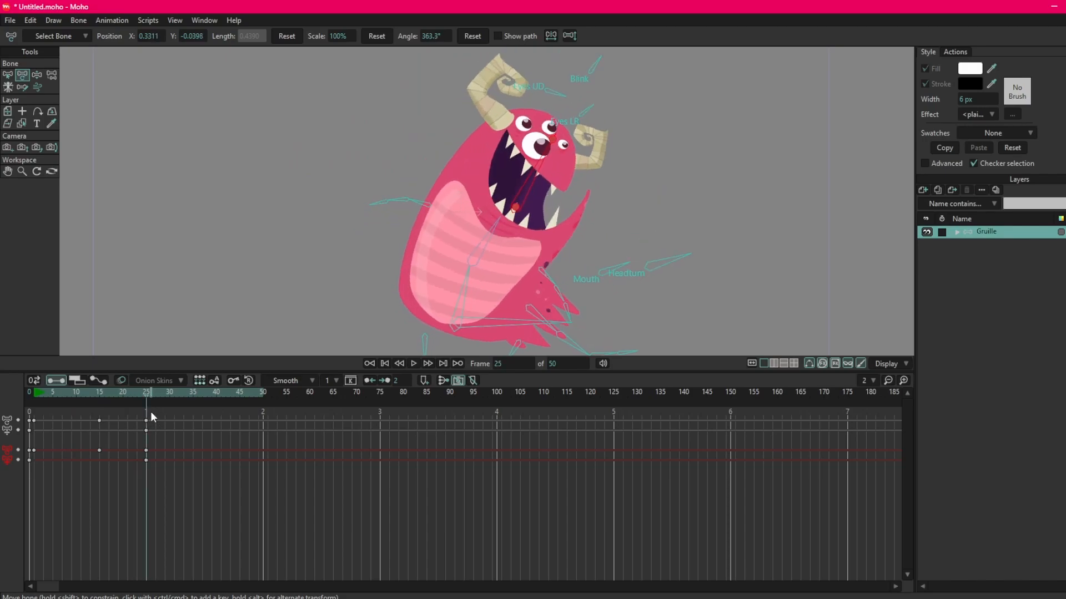
key("Return")
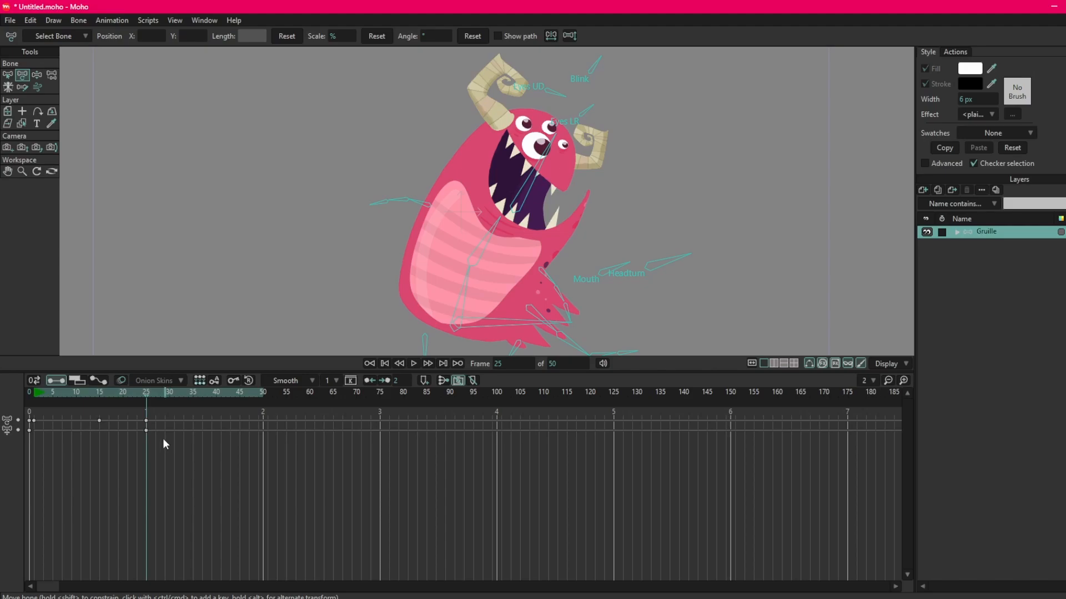
Check the head bone's position between frames 1 and 25, and undo the position shifts of the head and upper torso bones.
left_click(536, 190)
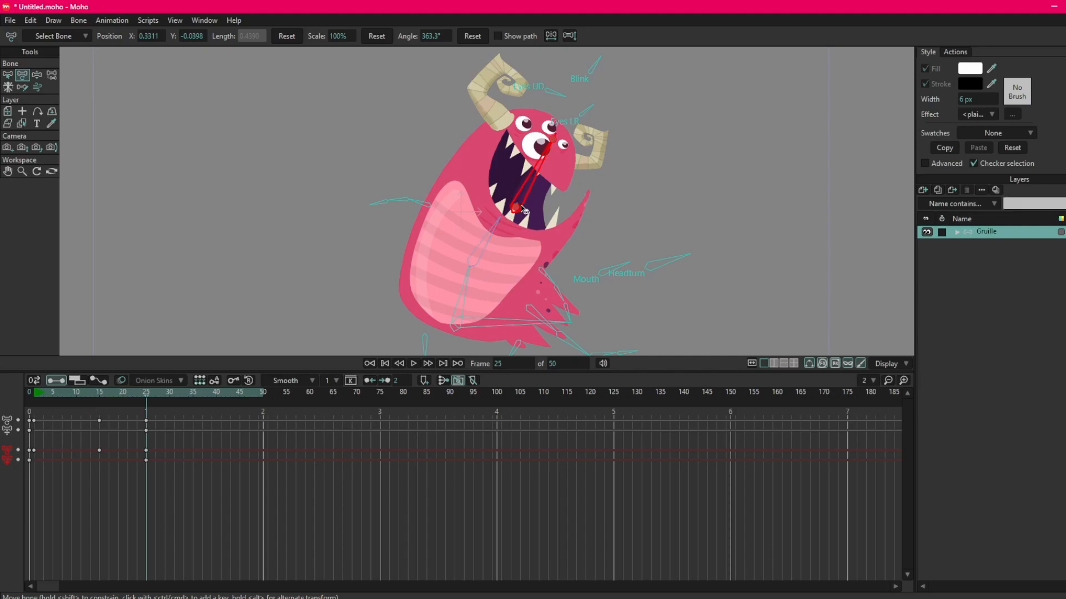
left_click(146, 460)
left_click(35, 393)
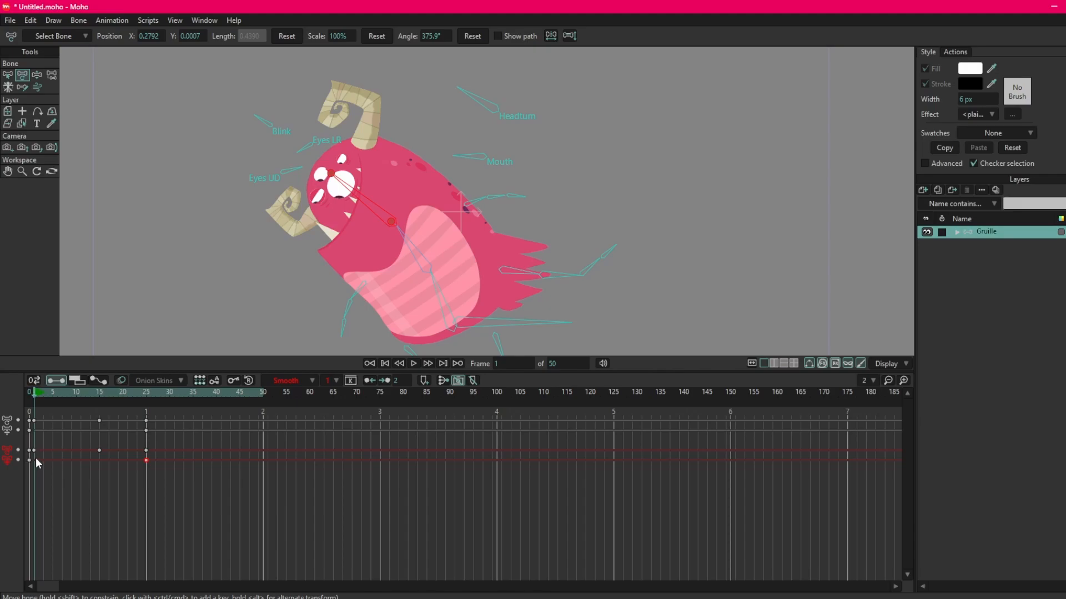
left_click_drag(35, 395, 99, 425)
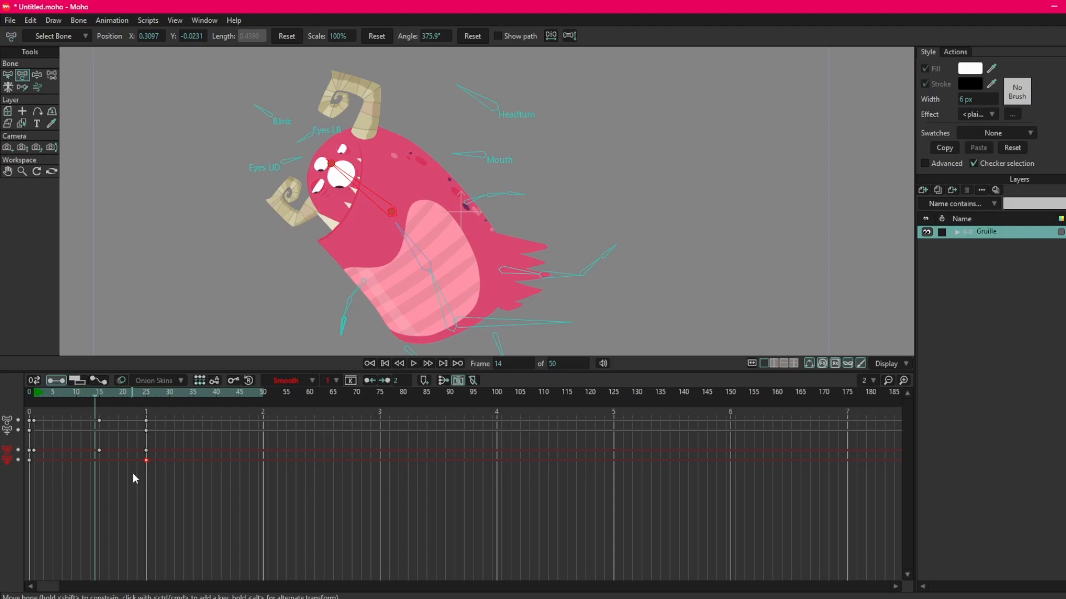
left_click(149, 402)
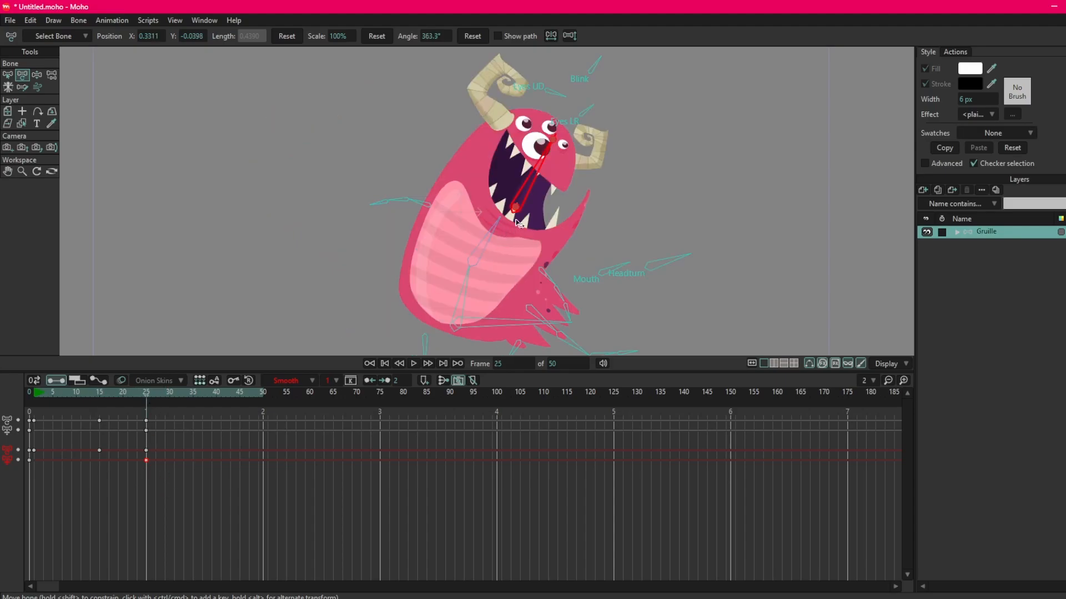
key("ctrl+z")
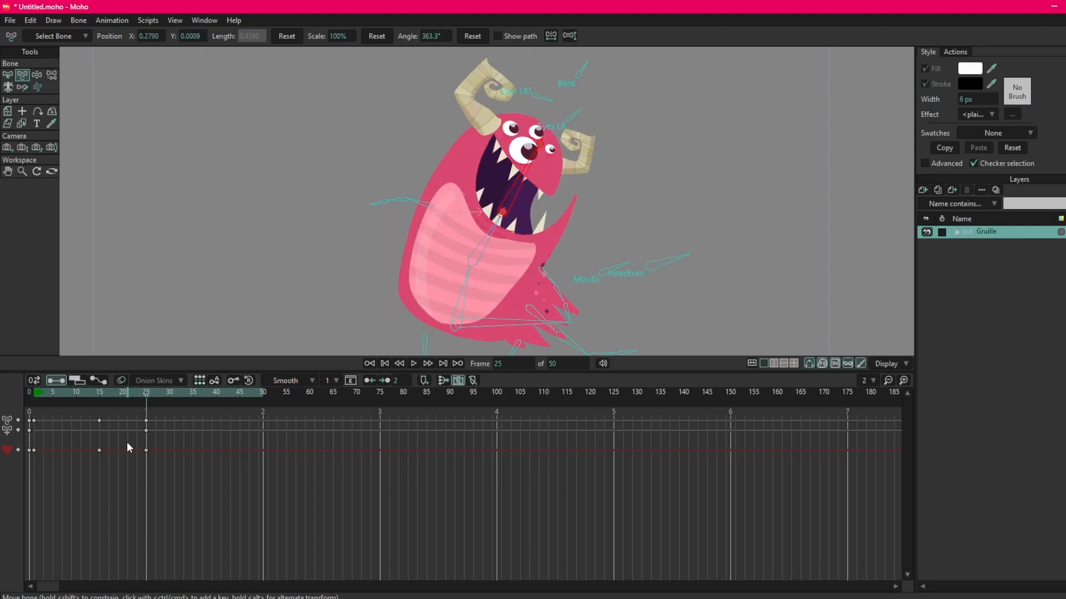
left_click_drag(35, 394, 127, 403)
left_click(436, 225)
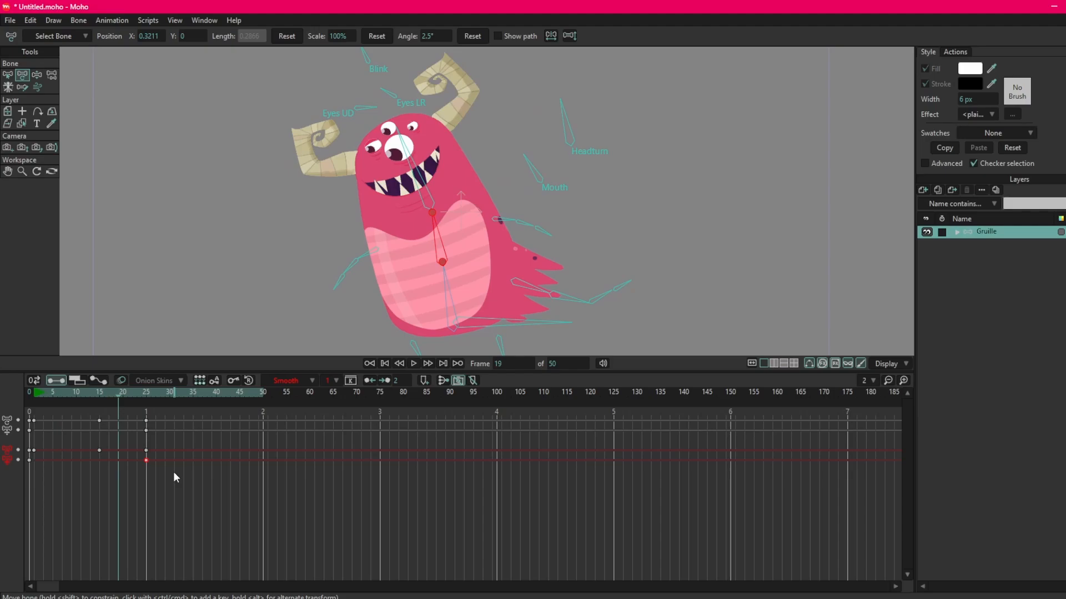
key("ctrl+z")
mouse_move(37, 394)
left_mouse_down()
mouse_move(89, 393)
mouse_move(36, 404)
left_mouse_up()
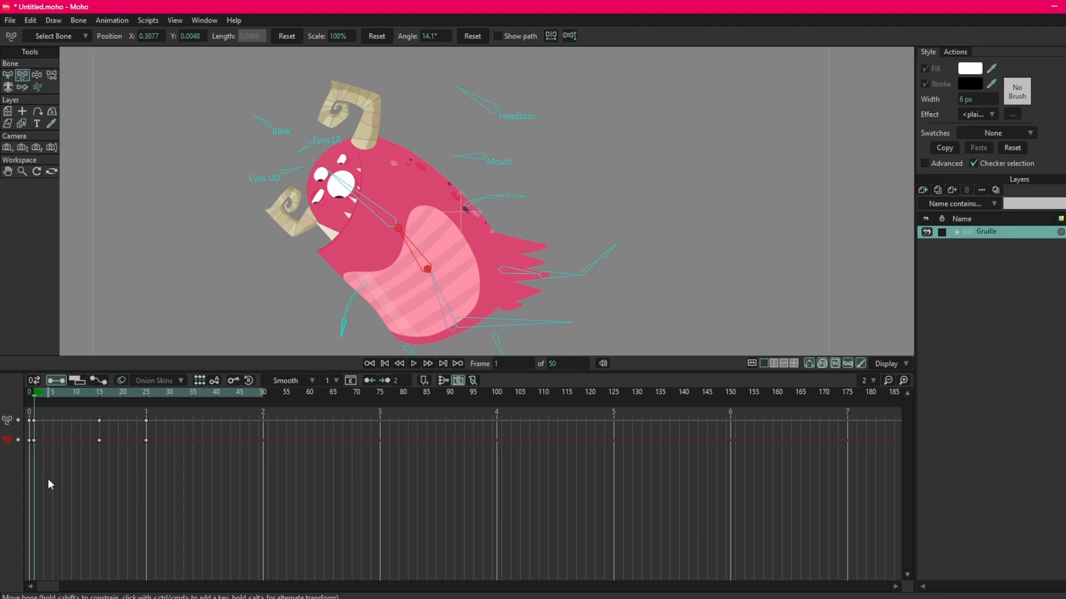
Freeze the full pose at frame 1 and copy its bone angle, position and scale keyframes to frame 15.
left_click(31, 395)
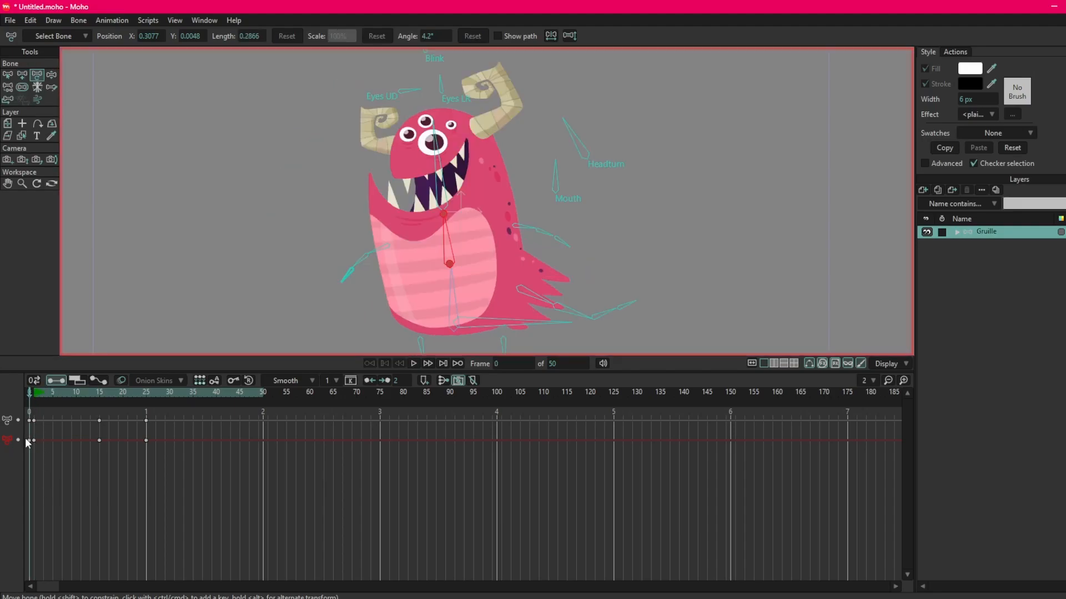
left_click(35, 392)
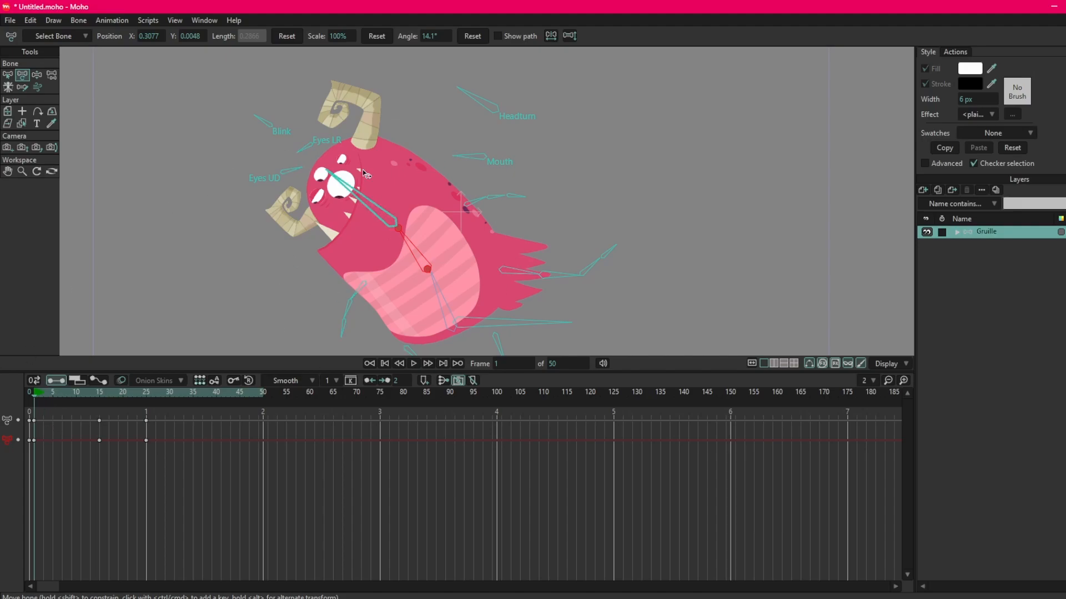
scroll(275, 275, "down", 1)
left_click_drag(267, 275, 354, 248)
scroll(376, 239, "up", 1)
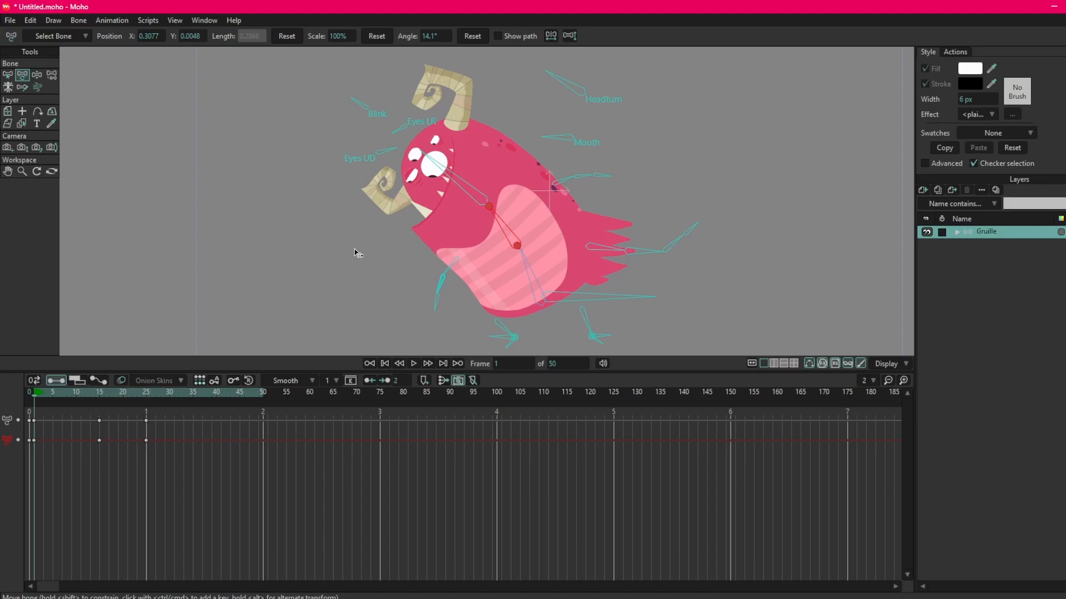
key("ctrl+f")
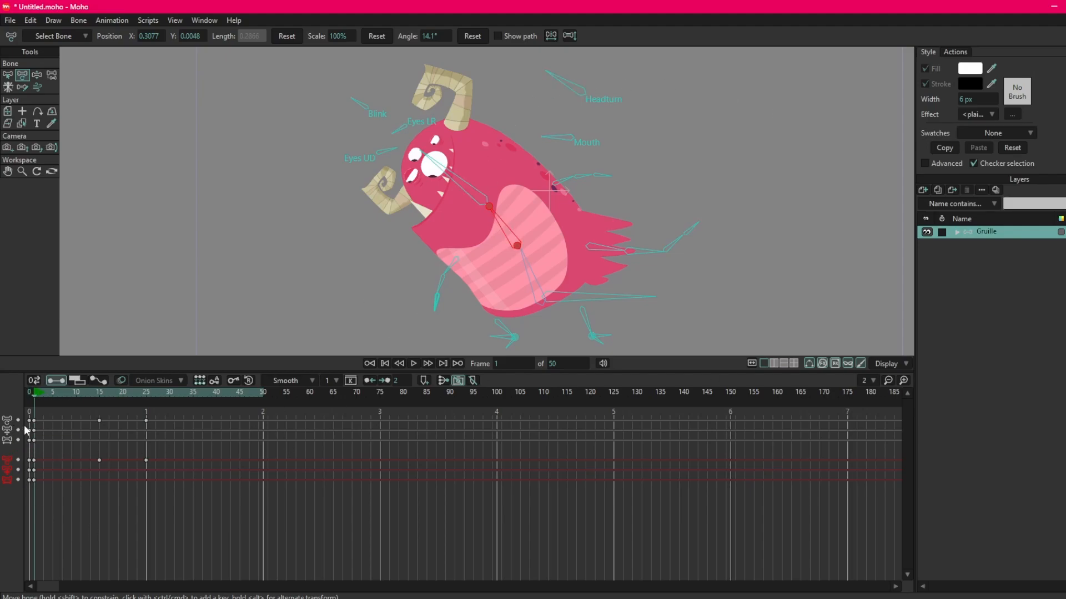
left_click(39, 484)
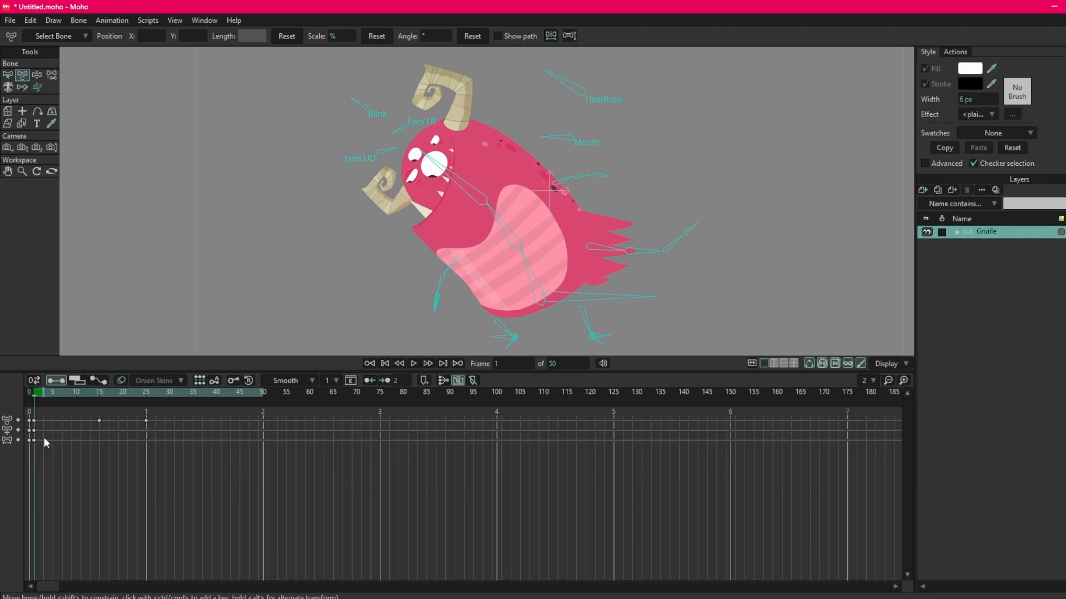
left_click_drag(35, 398, 99, 396)
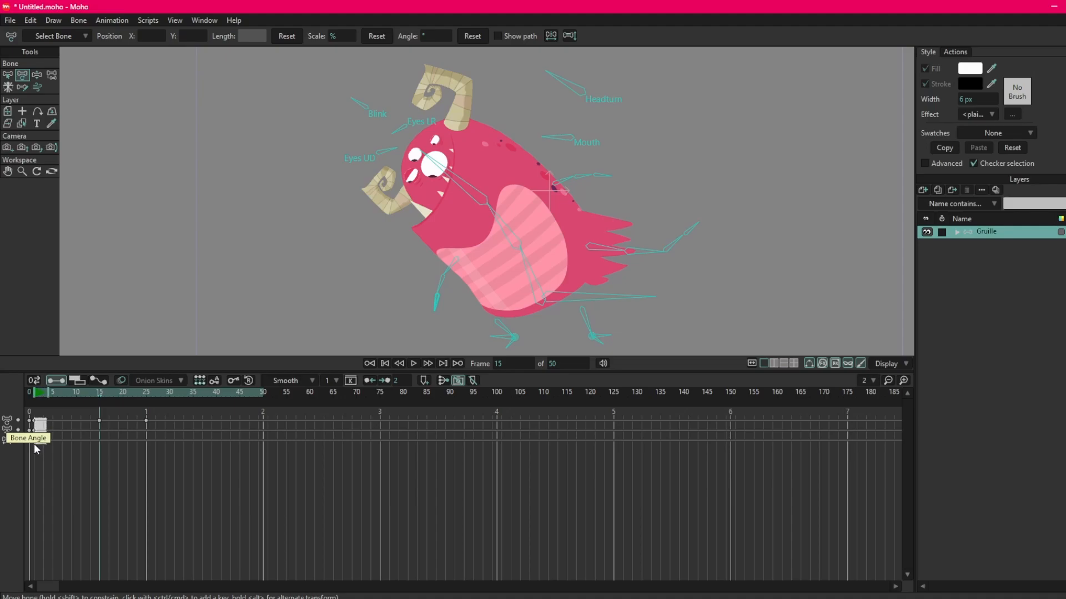
left_click_drag(34, 444, 35, 444)
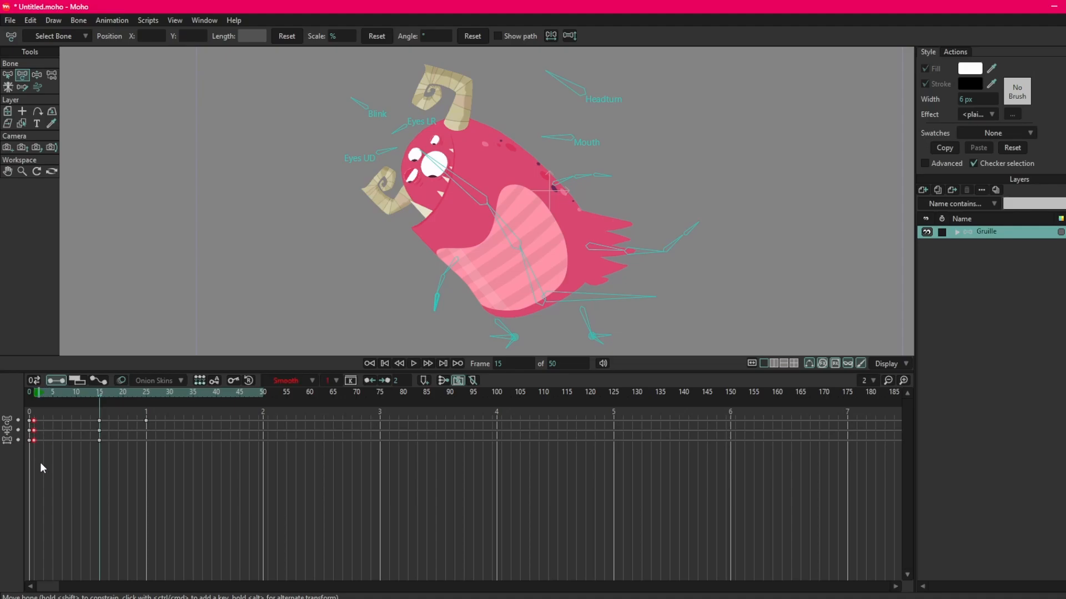
At frame 25, shift the upper torso bone to X 0.3205, Y -0.0376 and the head outward, stretching them to 105% and 106%.
left_click_drag(40, 393, 147, 396)
left_click(599, 166)
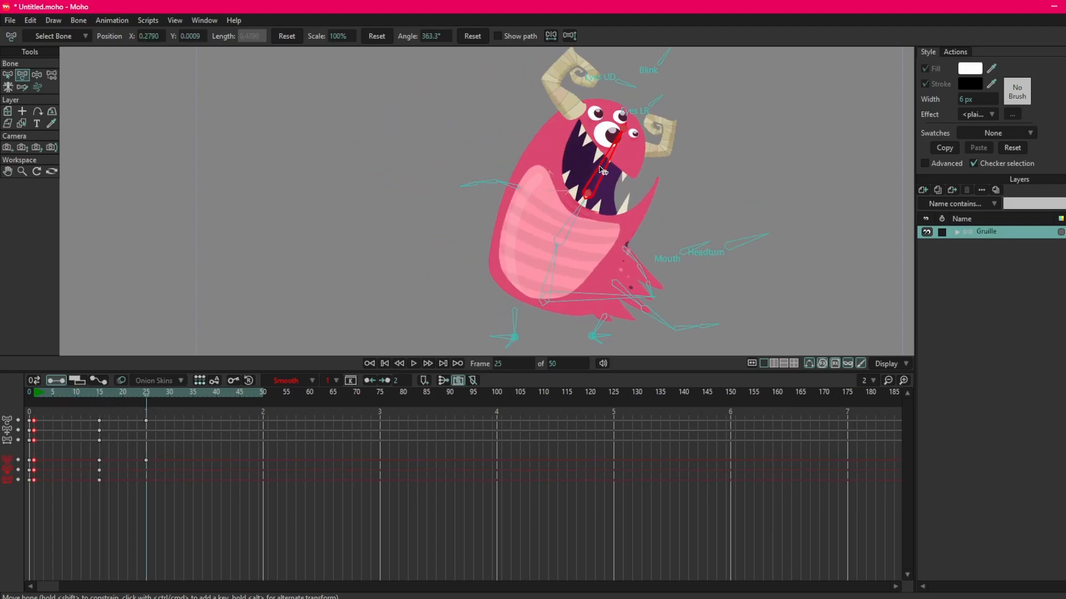
left_click_drag(589, 191, 603, 184)
left_click(559, 239)
mouse_move(560, 239)
left_mouse_down()
mouse_move(565, 232)
mouse_move(566, 242)
left_mouse_up()
left_click_drag(593, 204, 595, 199)
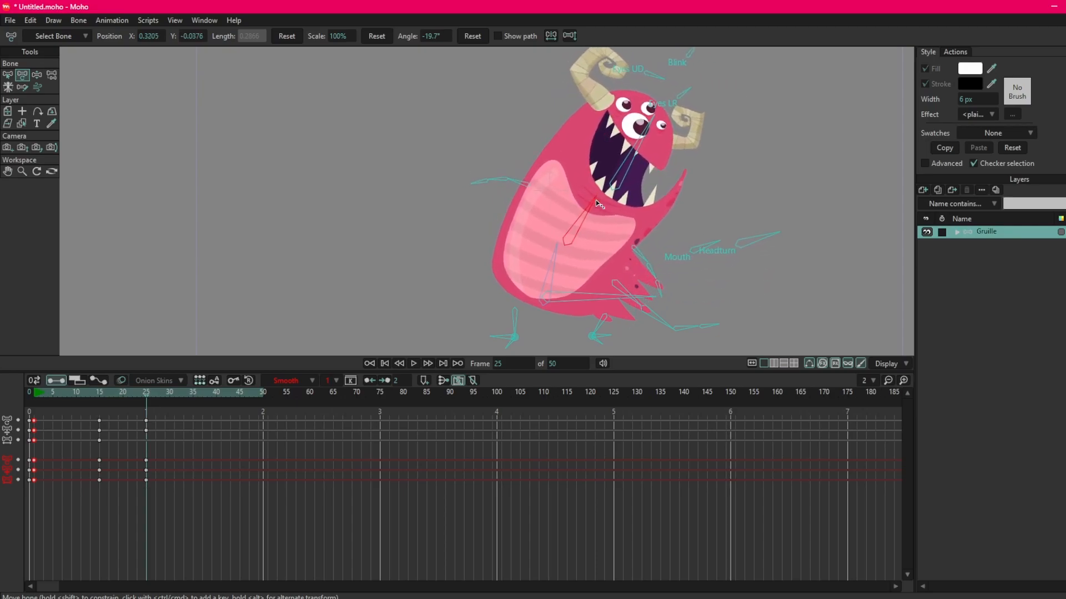
left_click(652, 120)
left_click_drag(652, 121, 656, 122)
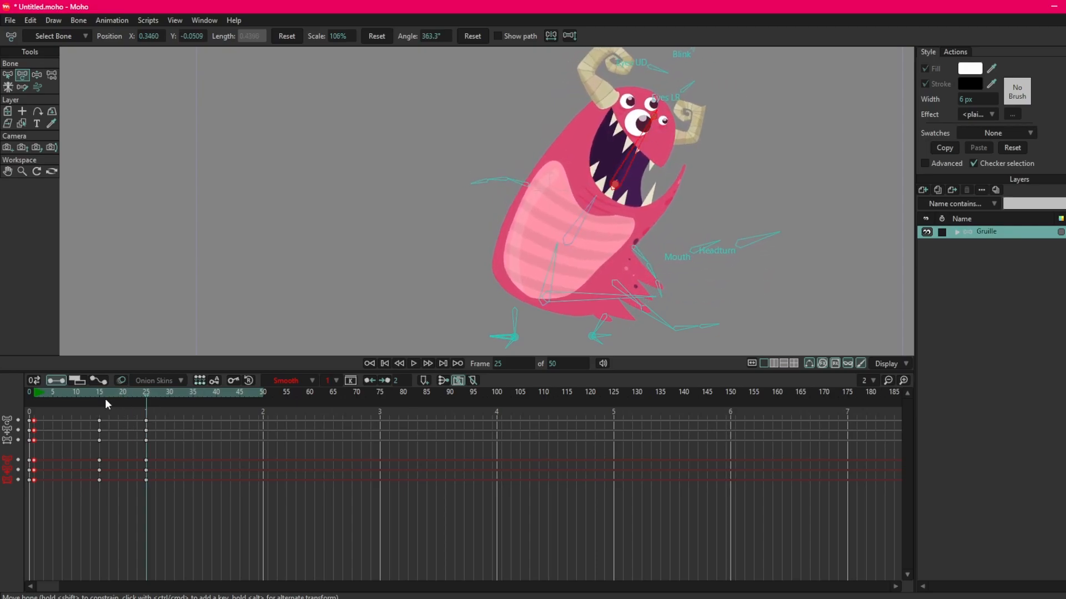
Play back the motion, and at frame 25 refine the head to X 0.2967, Y -0.0737, 376.4° and the upper torso to X 0.2952, Y -0.0193.
left_click_drag(105, 399, 50, 432)
key("space")
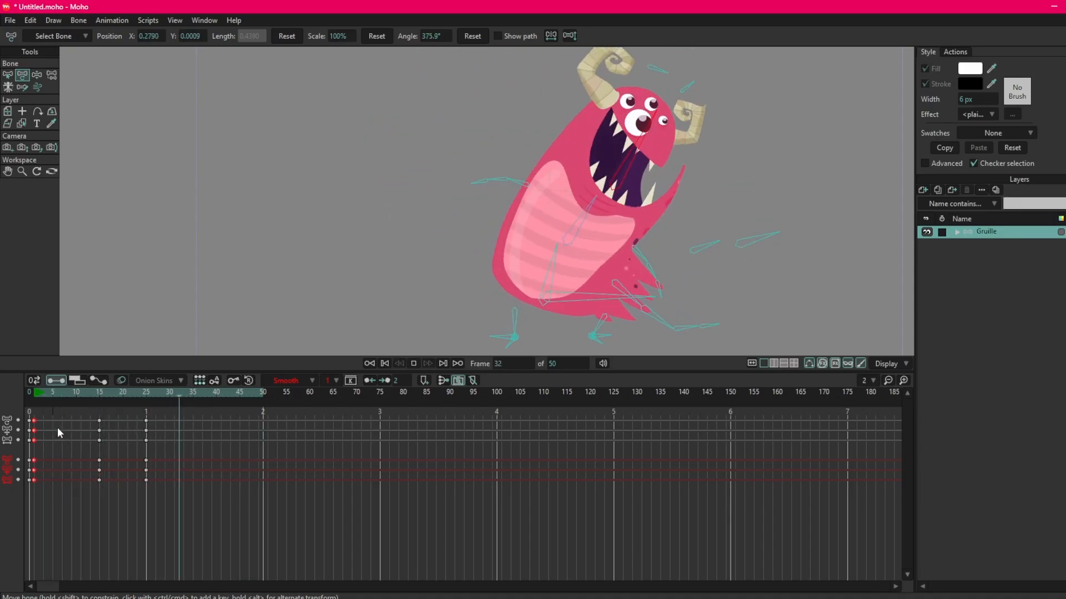
key("space")
left_click(145, 391)
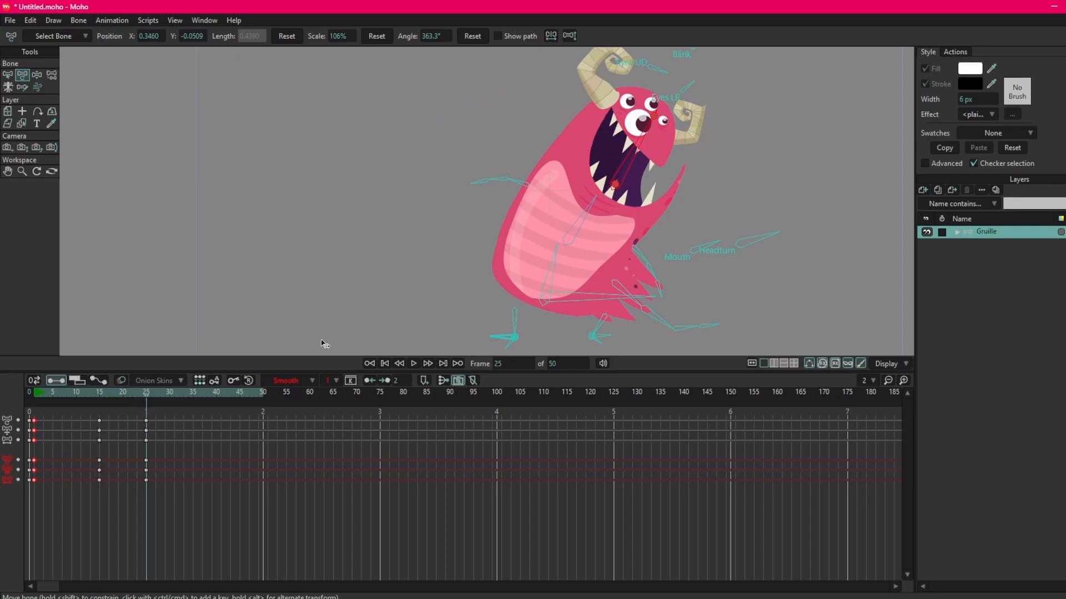
left_click_drag(615, 185, 612, 196)
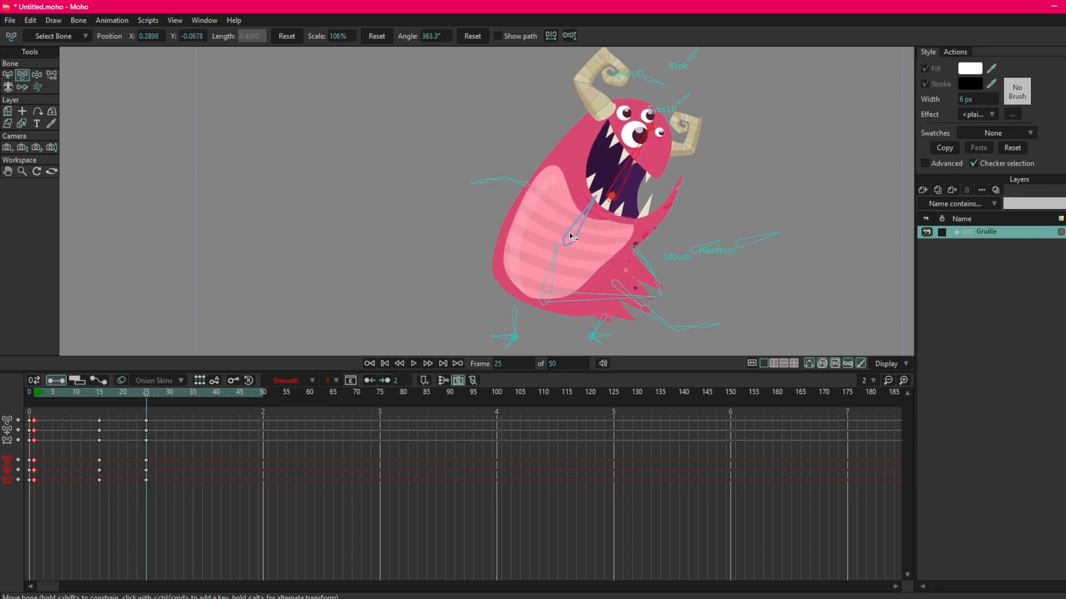
left_click_drag(570, 237, 563, 244)
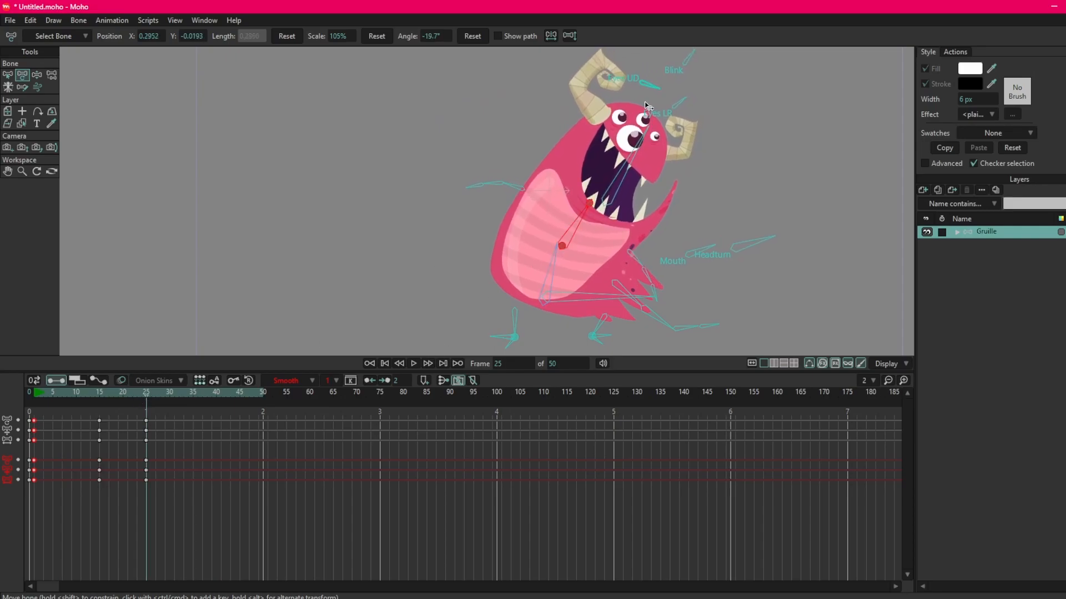
left_click_drag(633, 143, 621, 140)
left_click_drag(607, 202, 605, 200)
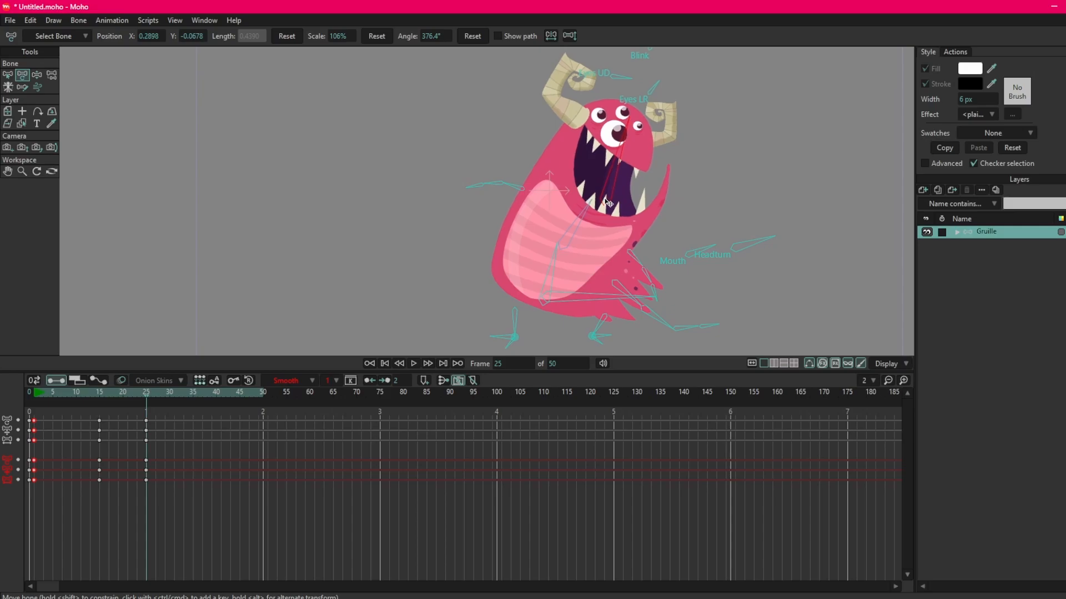
Scrub and play back the animation to review the transition between frames 15 and 25, leaving the keyframes deselected.
left_click_drag(102, 392, 117, 395)
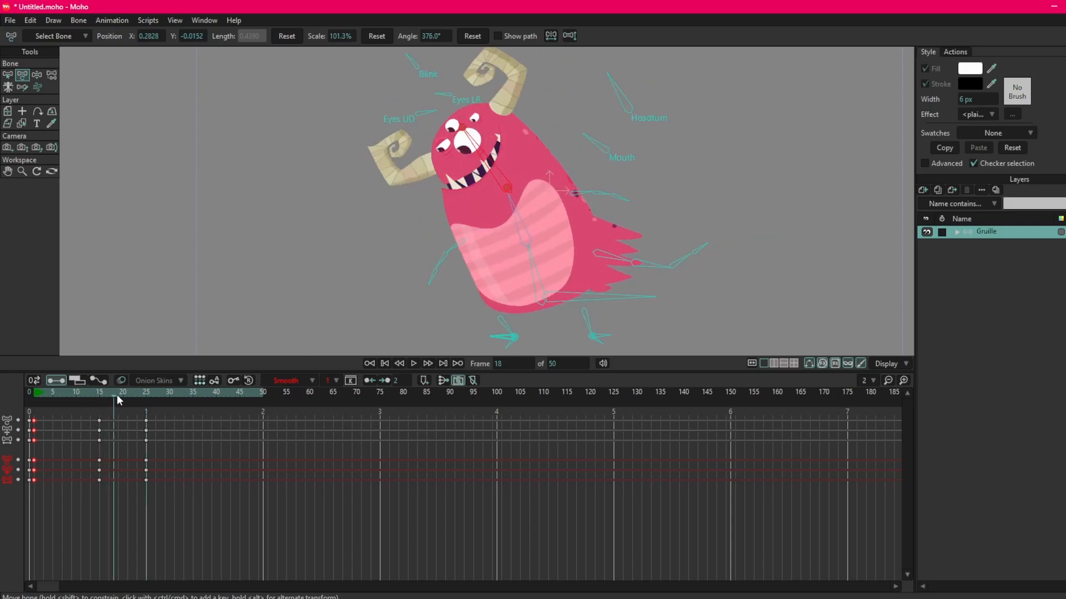
key("space")
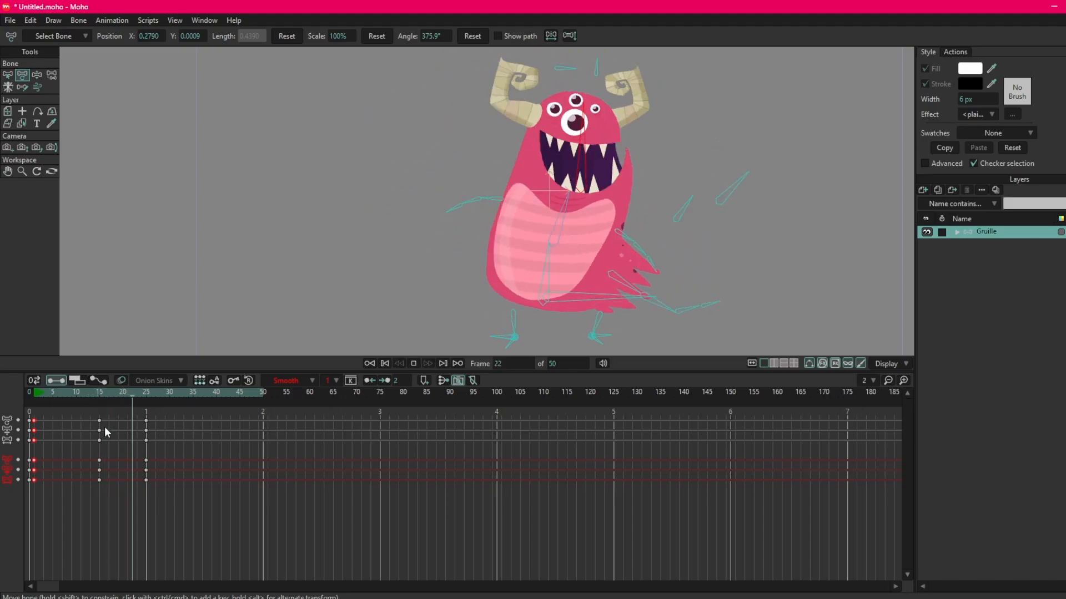
key("space")
mouse_move(101, 397)
left_mouse_down()
mouse_move(145, 399)
mouse_move(81, 391)
left_mouse_up()
key("space")
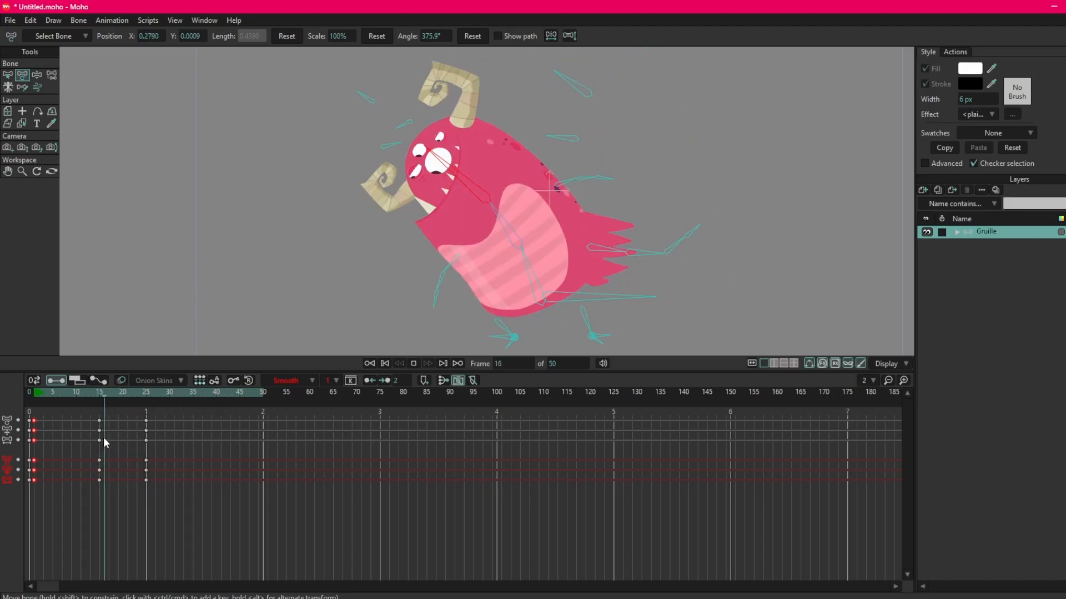
key("space")
left_click(90, 463)
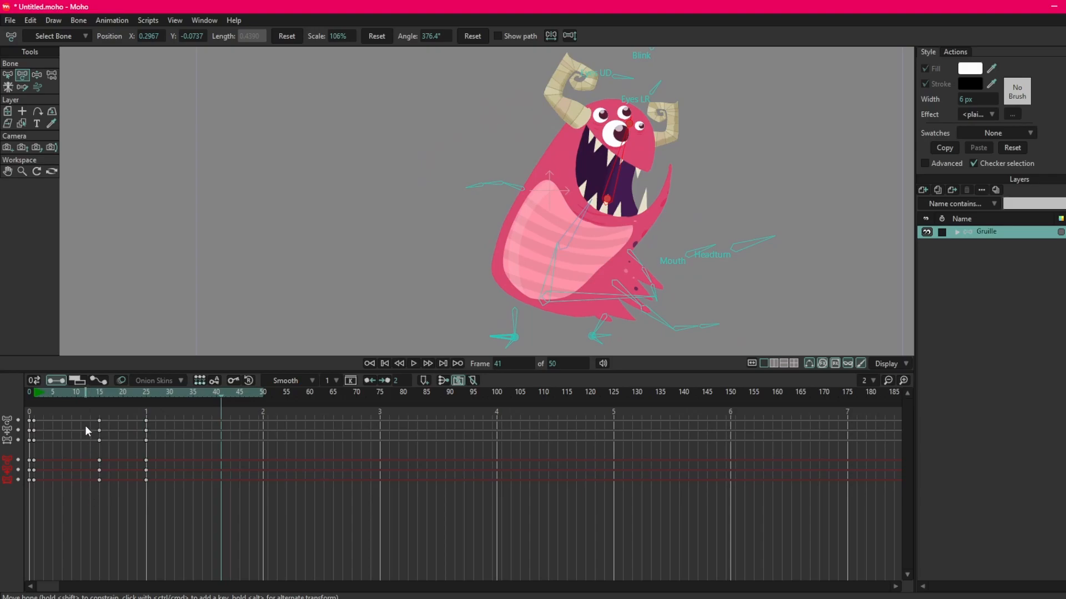
Label all keyframes at frames 1, 15 and 25 red to mark them as the main poses.
left_click_drag(163, 414, 35, 503)
left_click_drag(165, 415, 145, 498)
left_click_drag(121, 414, 92, 509)
left_click_drag(166, 416, 35, 494)
right_click(147, 420)
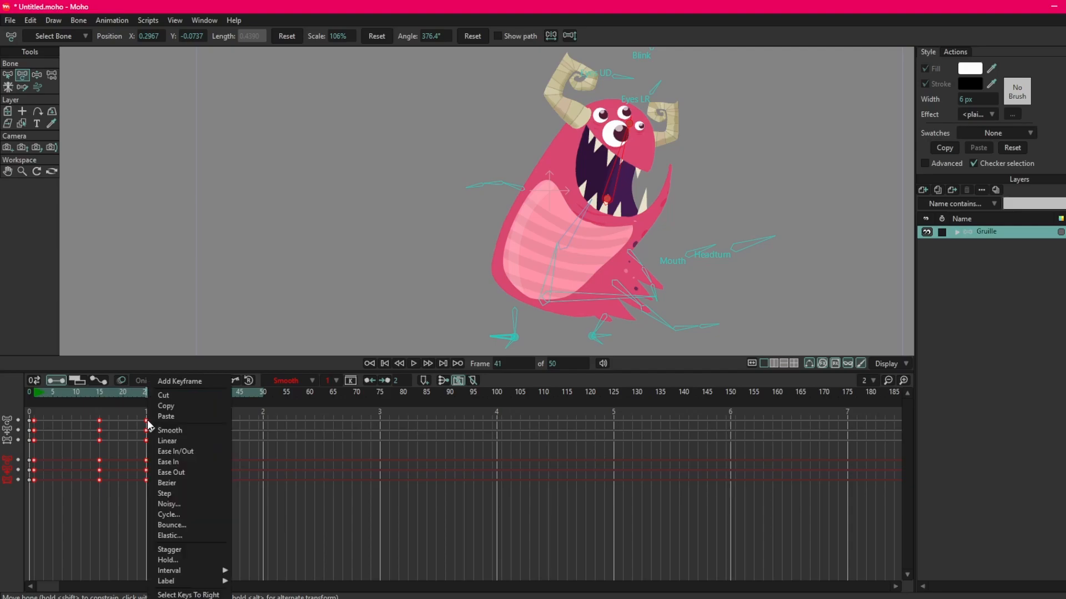
mouse_move(181, 581)
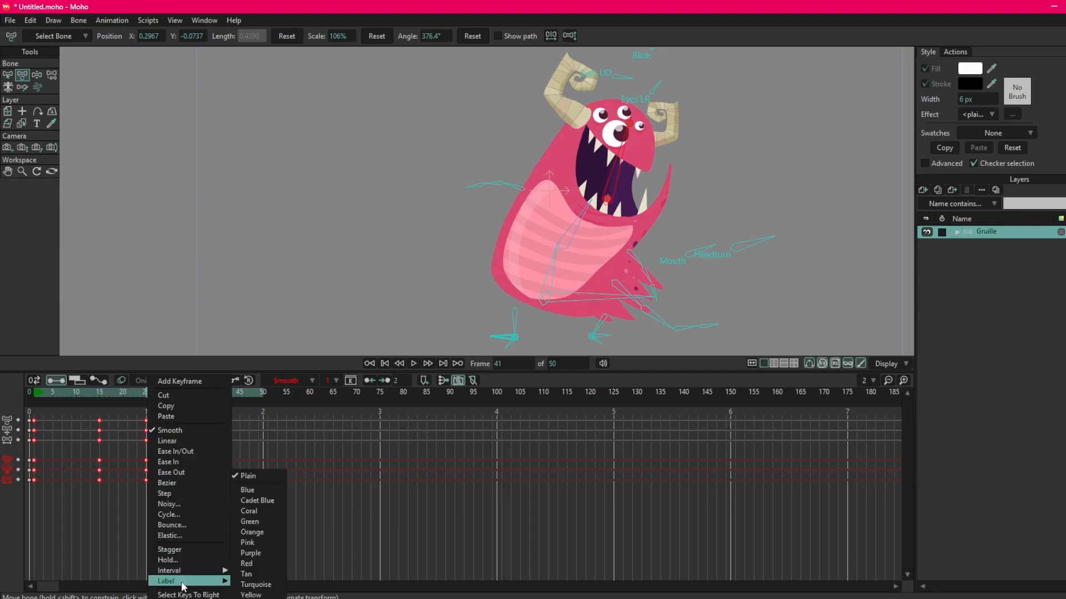
left_click(252, 563)
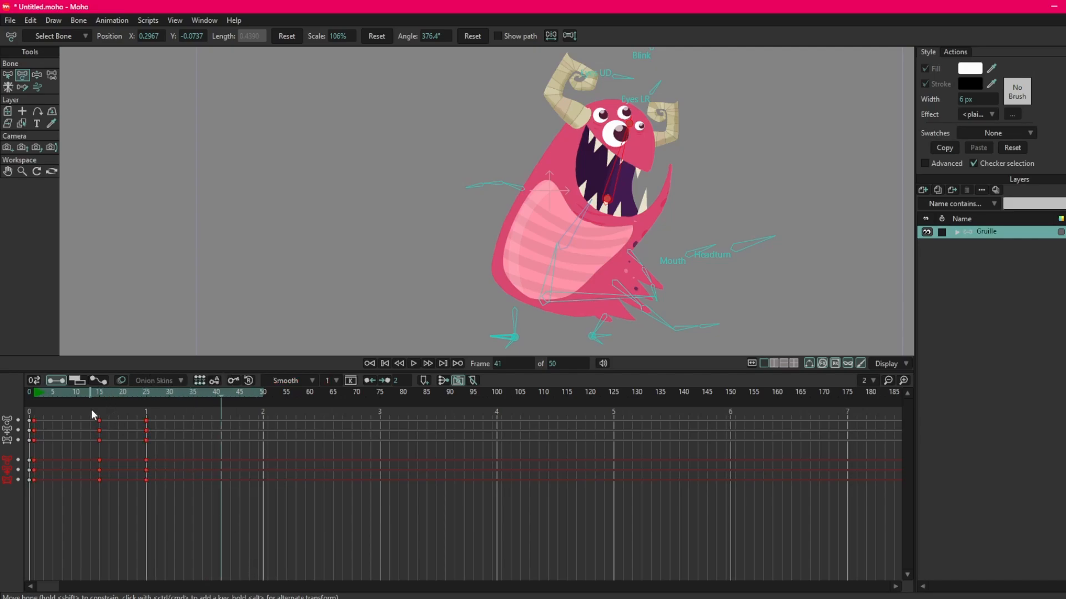
Examine the in-between motion from frame 15 to frame 19 and enlarge the canvas area above the timeline.
left_click(100, 394)
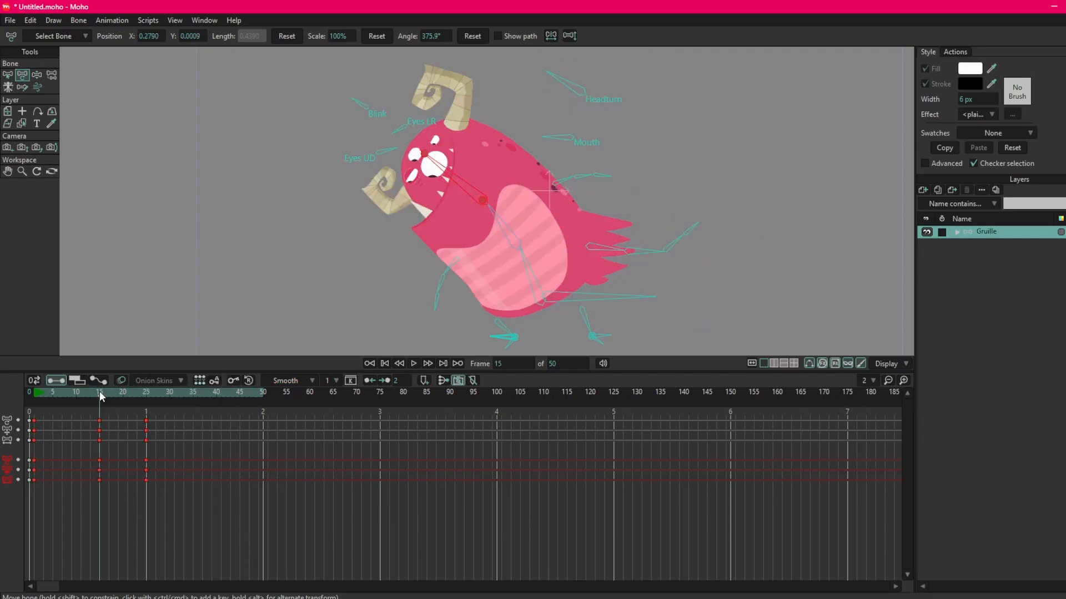
mouse_move(100, 396)
left_mouse_down()
mouse_move(139, 394)
mouse_move(102, 403)
mouse_move(145, 404)
mouse_move(99, 404)
mouse_move(144, 411)
mouse_move(119, 413)
mouse_move(104, 398)
mouse_move(117, 401)
left_mouse_up()
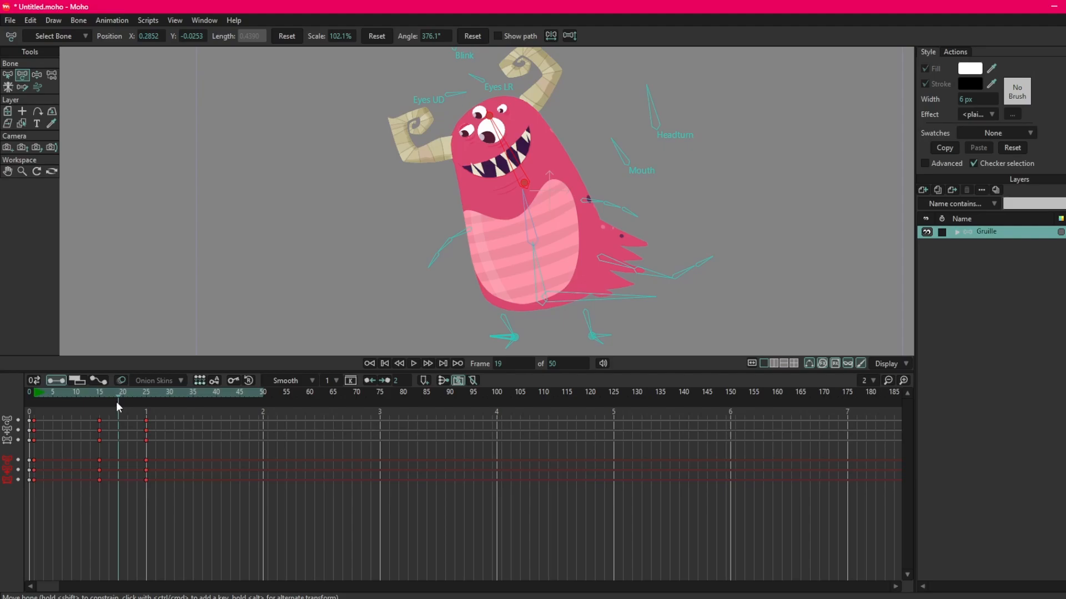
left_click(98, 398)
mouse_move(104, 399)
left_mouse_down()
mouse_move(145, 405)
mouse_move(102, 401)
mouse_move(115, 404)
left_mouse_up()
mouse_move(101, 392)
left_mouse_down()
mouse_move(134, 398)
mouse_move(99, 397)
mouse_move(119, 398)
left_mouse_up()
left_click_drag(346, 203, 329, 234)
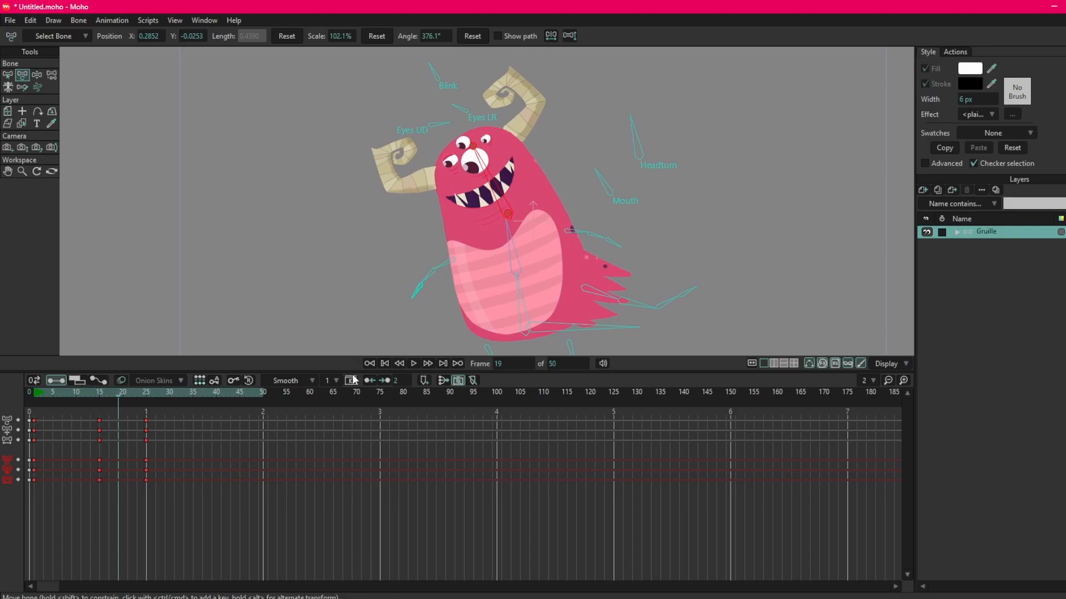
left_click_drag(352, 371, 347, 404)
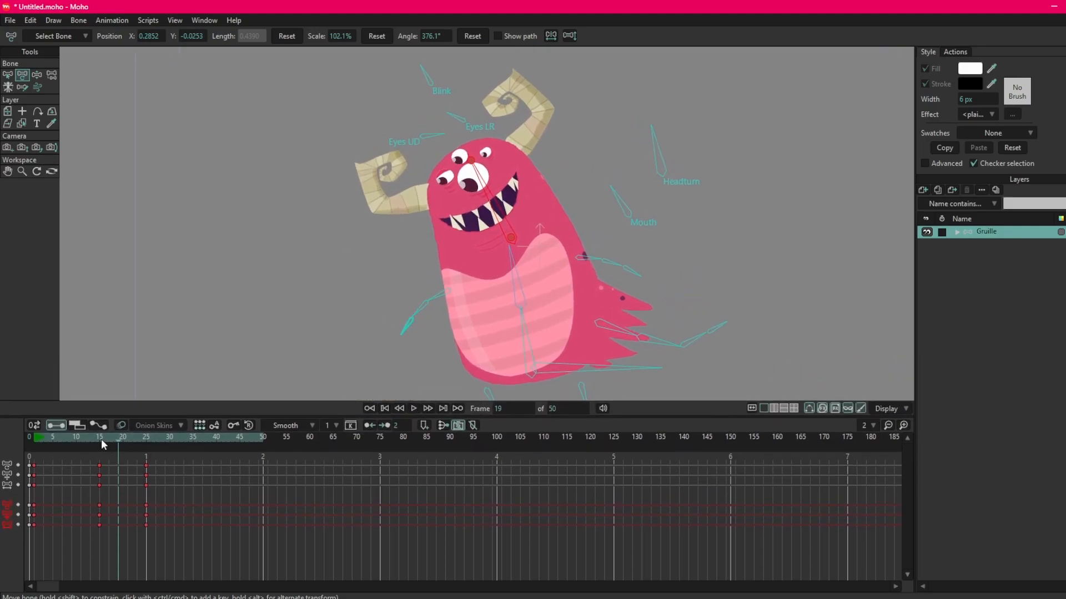
At frame 19, lower the head bone and shift the upper torso bone down to X 0.2556, Y 0.0066.
left_click(101, 444)
key("Right")
key("Right")
key("Right")
key("Right")
mouse_move(338, 301)
left_mouse_down()
mouse_move(339, 288)
mouse_move(332, 301)
left_mouse_up()
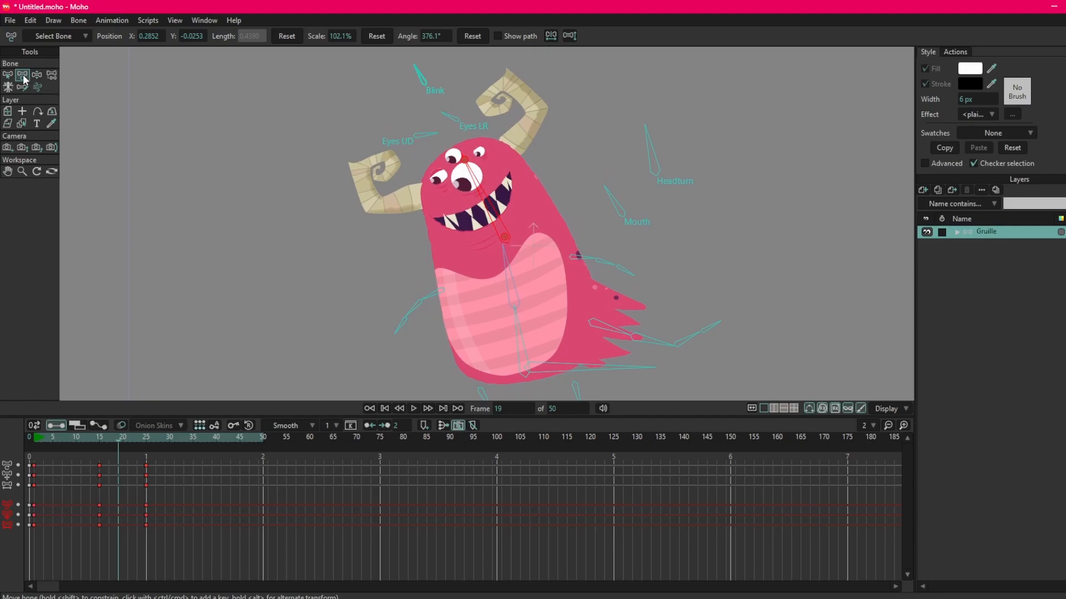
left_click_drag(507, 232, 508, 247)
left_click_drag(515, 308, 514, 316)
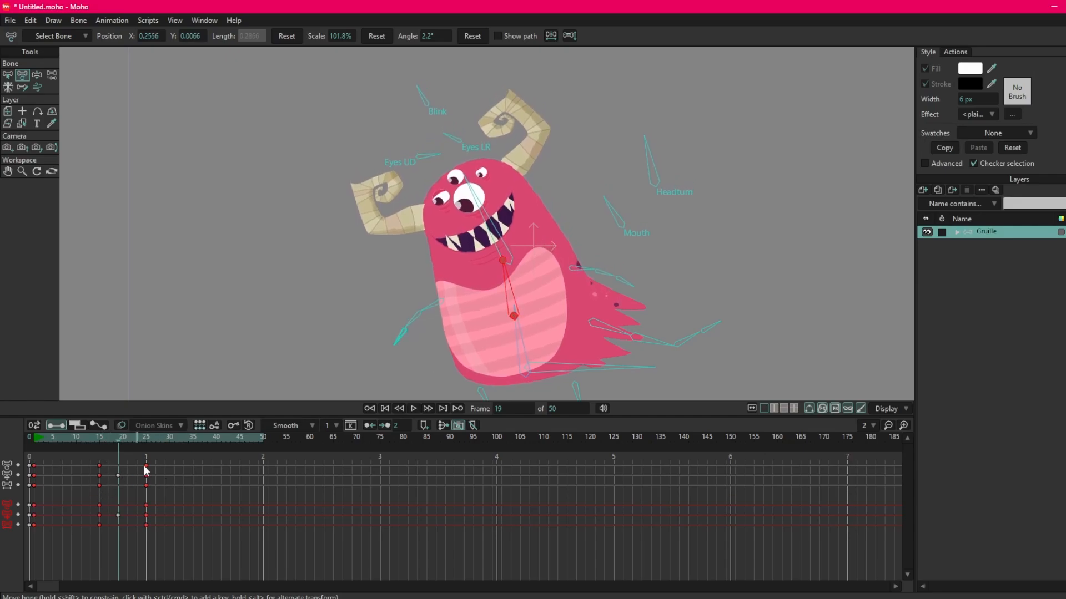
At frame 19, move the head bone to X 0.2288, Y -0.0242 and rotate the Blink bone to close the eyes.
left_click_drag(506, 257, 506, 261)
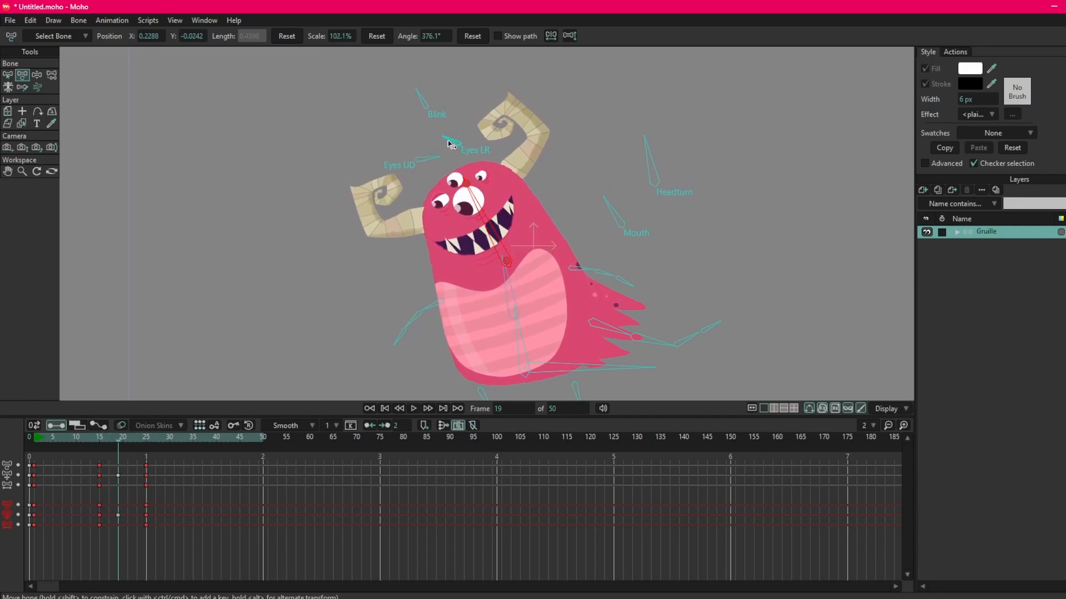
left_click(433, 97)
left_click_drag(432, 97, 410, 136)
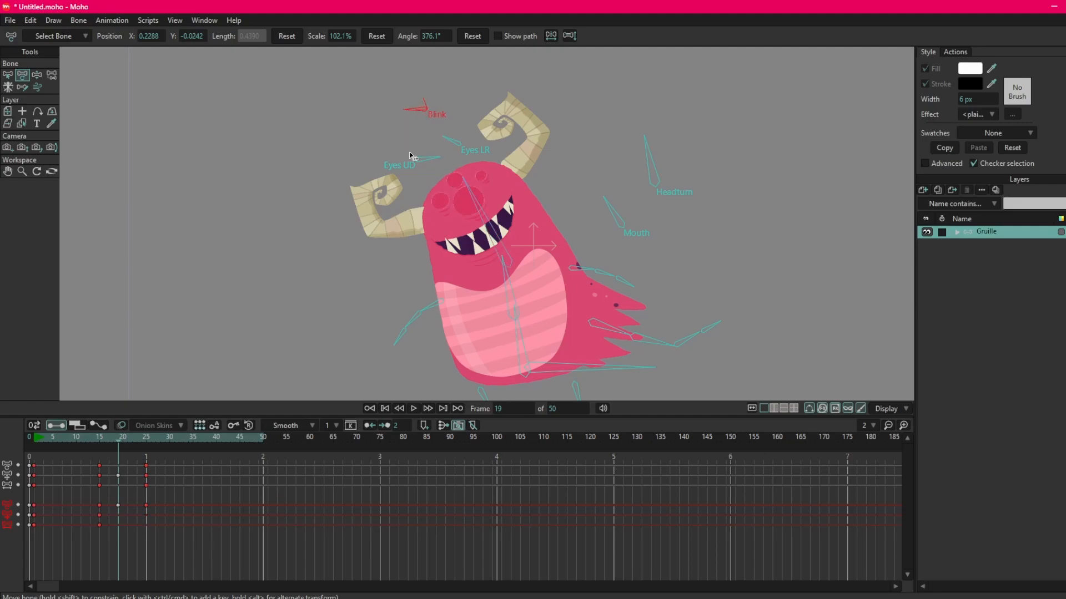
Squash the frame 19 pose by scaling the upper torso bone to 90.9%, the lower torso bone to 81.3% and the head bone to 92%.
left_click(467, 187)
left_click_drag(467, 187, 503, 265)
left_click(506, 284)
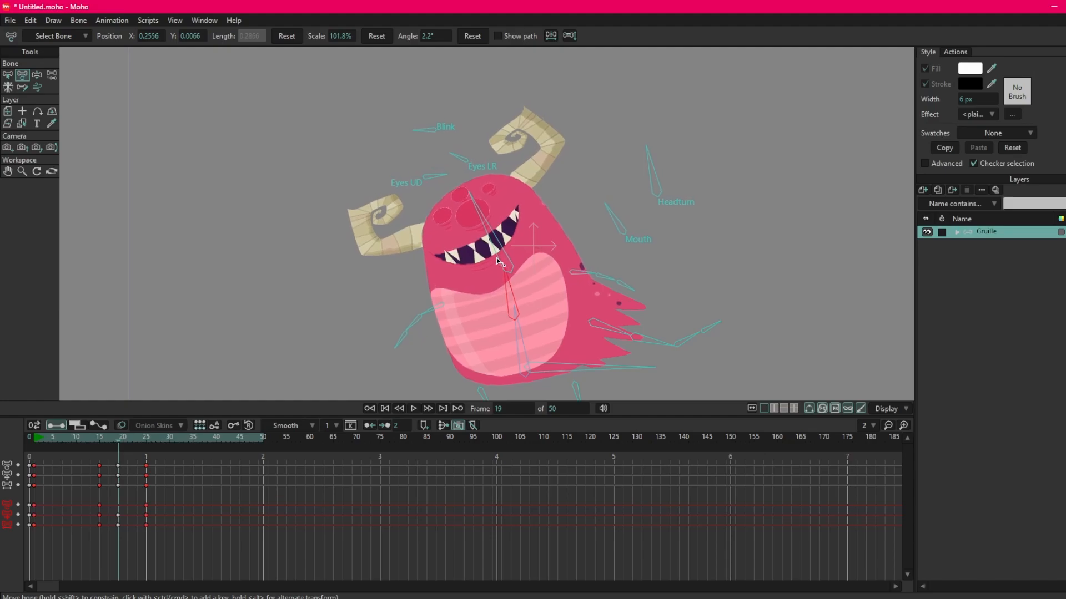
left_click(514, 337)
left_click_drag(511, 304, 498, 312)
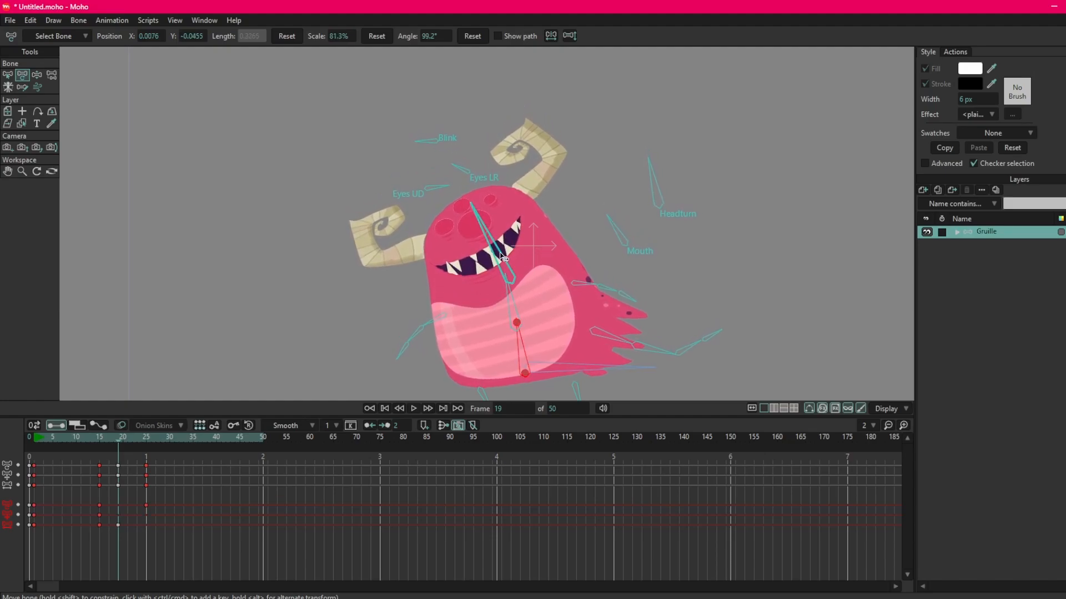
left_click(491, 236)
left_click_drag(492, 239, 483, 233)
Step frame by frame between frames 14 and 24 to examine the squash breakdown and the timing of the blink.
left_click(101, 438)
key("Right")
key("Right")
key("Right")
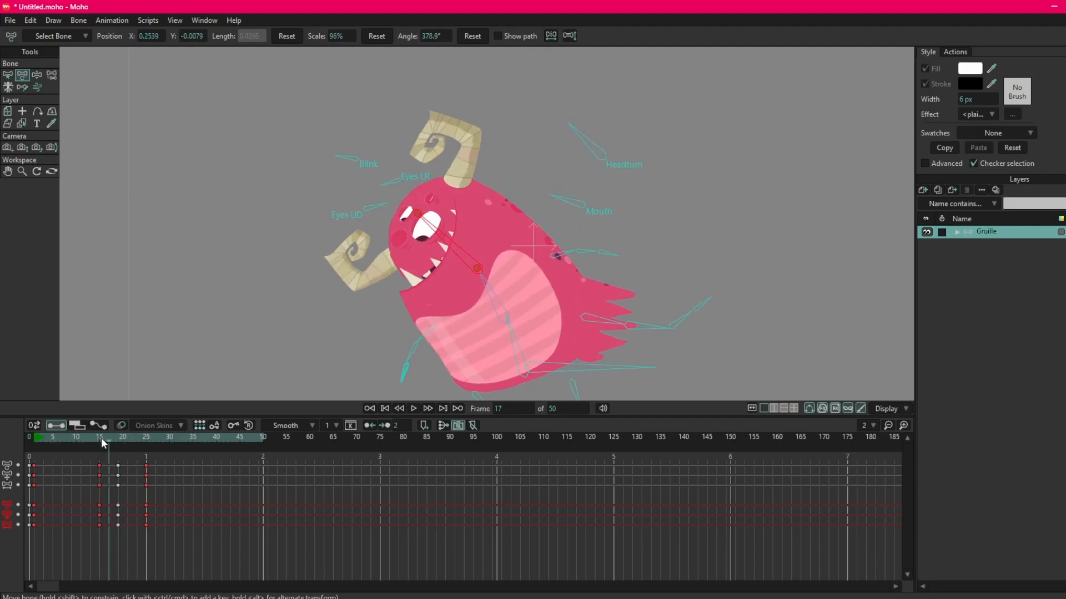
key("Right")
key("Right")
key("Right")
key("Right")
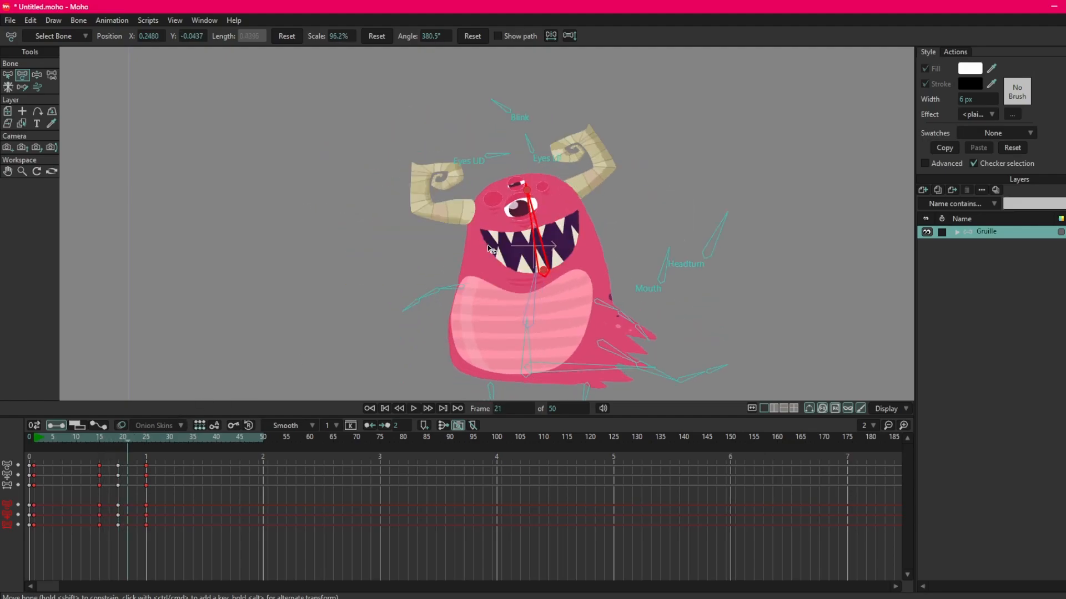
key("Right")
key("Right")
key("Right")
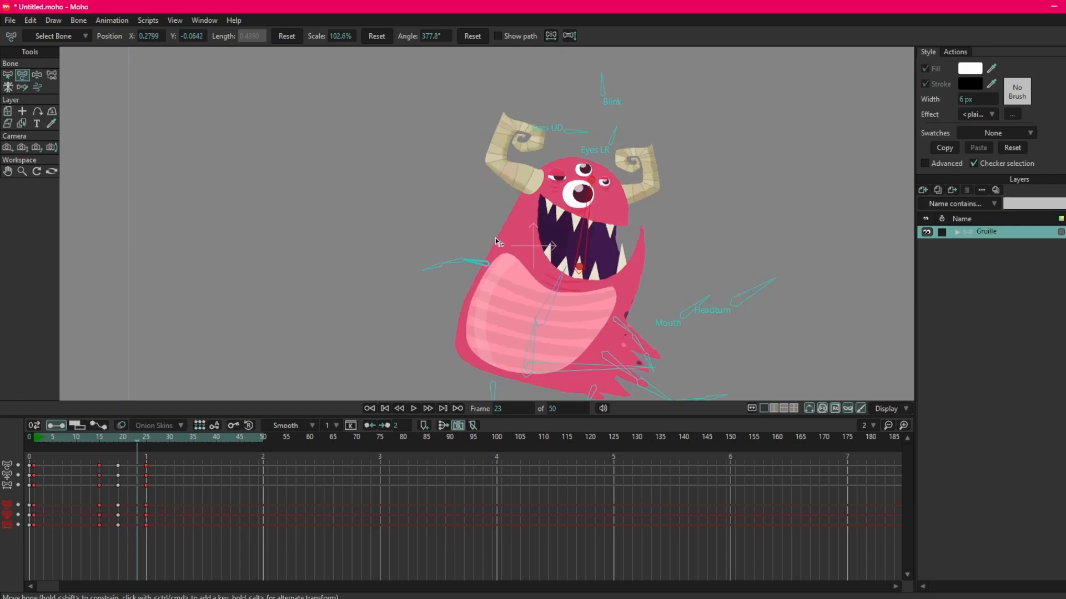
key("Left")
key("Left")
key("Left")
key("Left")
key("Left")
key("Left")
key("Left")
key("Left")
key("Left")
key("Left")
key("Left")
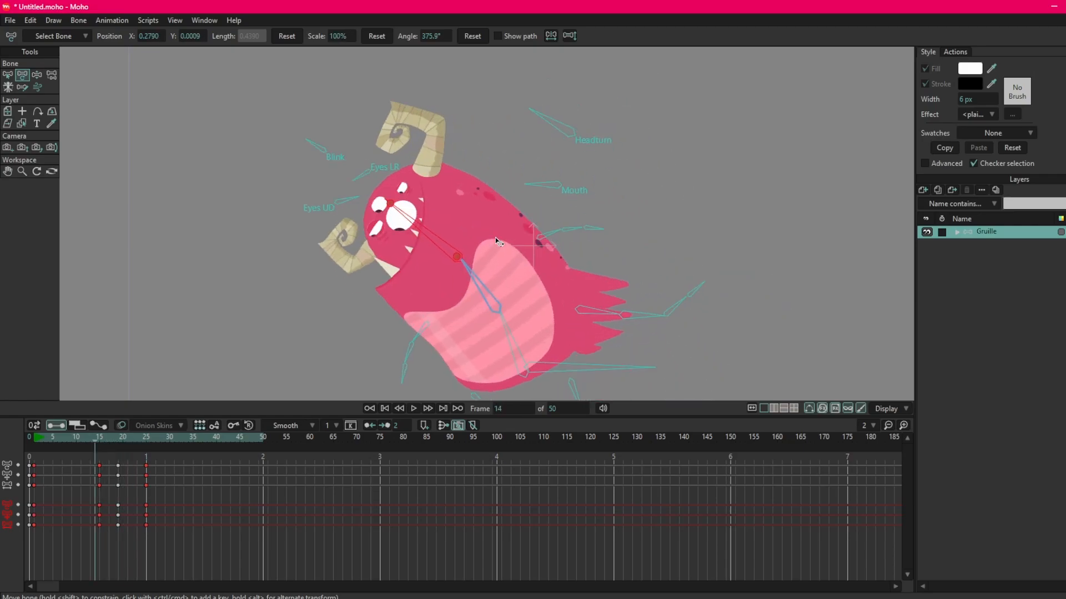
key("Right")
key("Right")
key("Right")
key("Right")
key("Right")
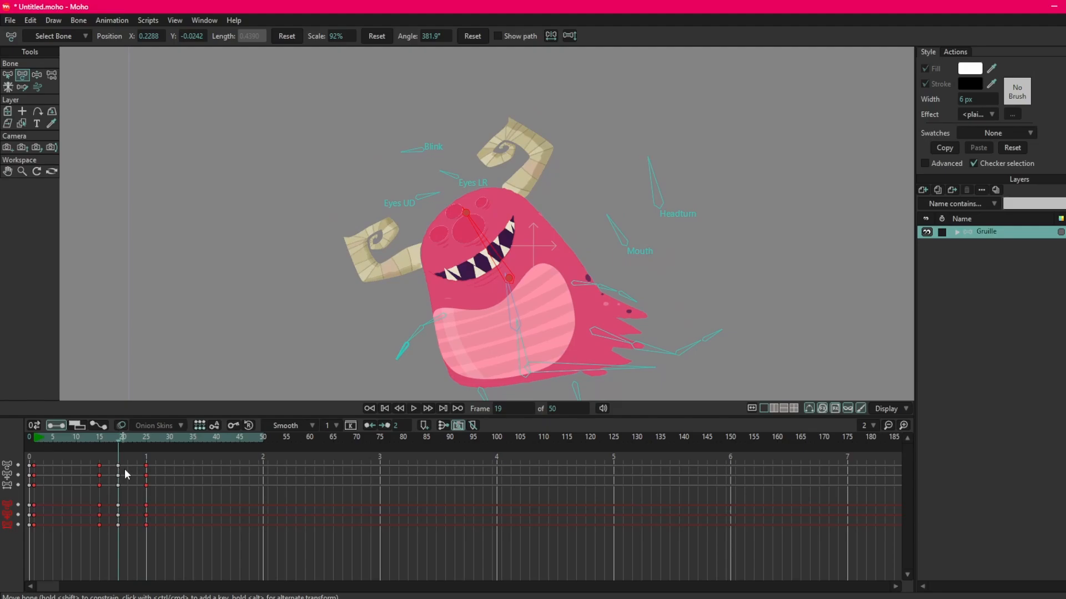
key("Right")
key("Right")
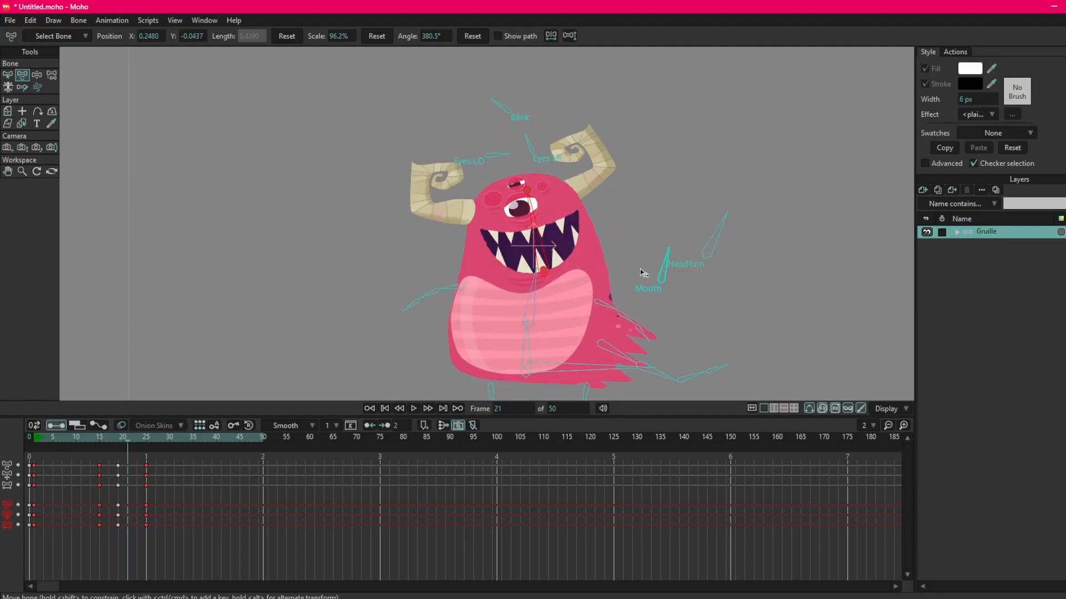
At frame 21, rotate the Blink bone to keep the eyes closed, and advance to frame 25.
left_click_drag(500, 109, 486, 131)
key("Right")
key("Right")
key("Right")
key("Right")
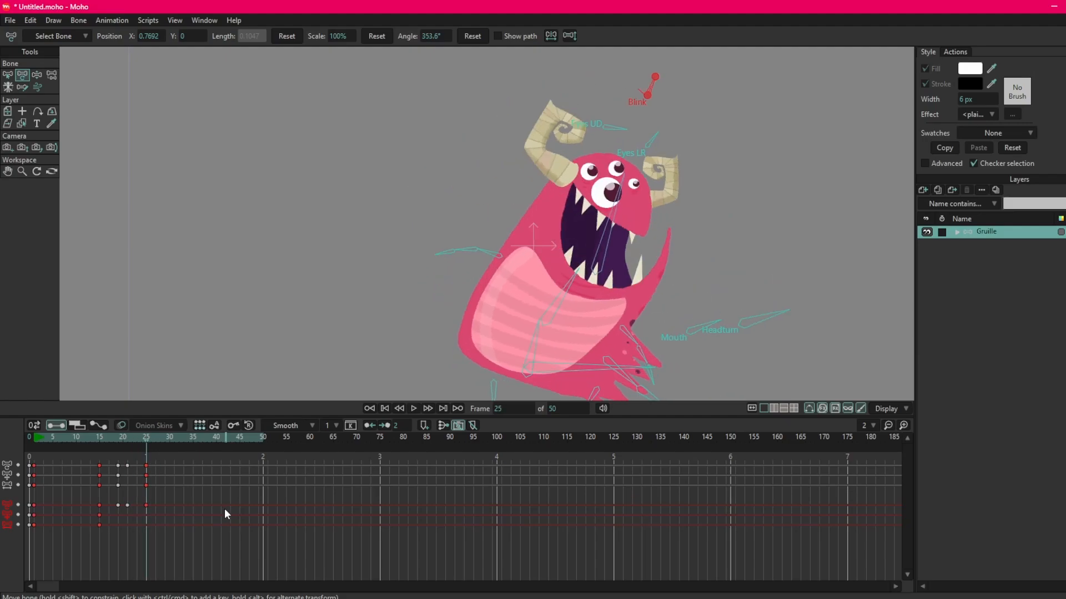
At frame 25, raise the head bone to X 0.3237, Y -0.0821.
scroll(490, 237, "down", 2)
left_click_drag(490, 238, 452, 211)
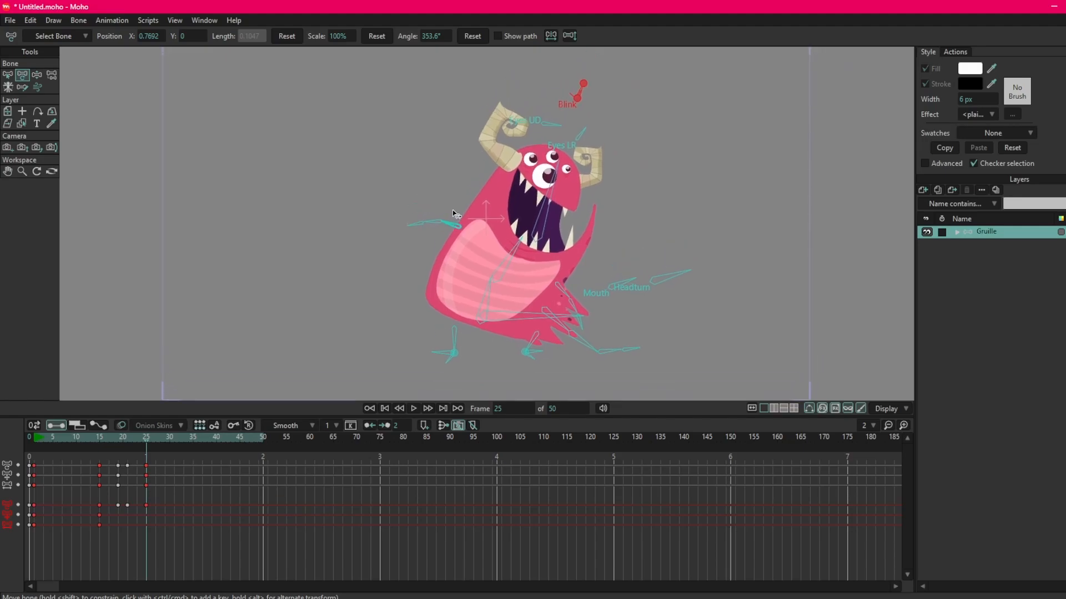
left_click_drag(98, 443, 146, 450)
left_click(540, 235)
left_click_drag(538, 236, 543, 232)
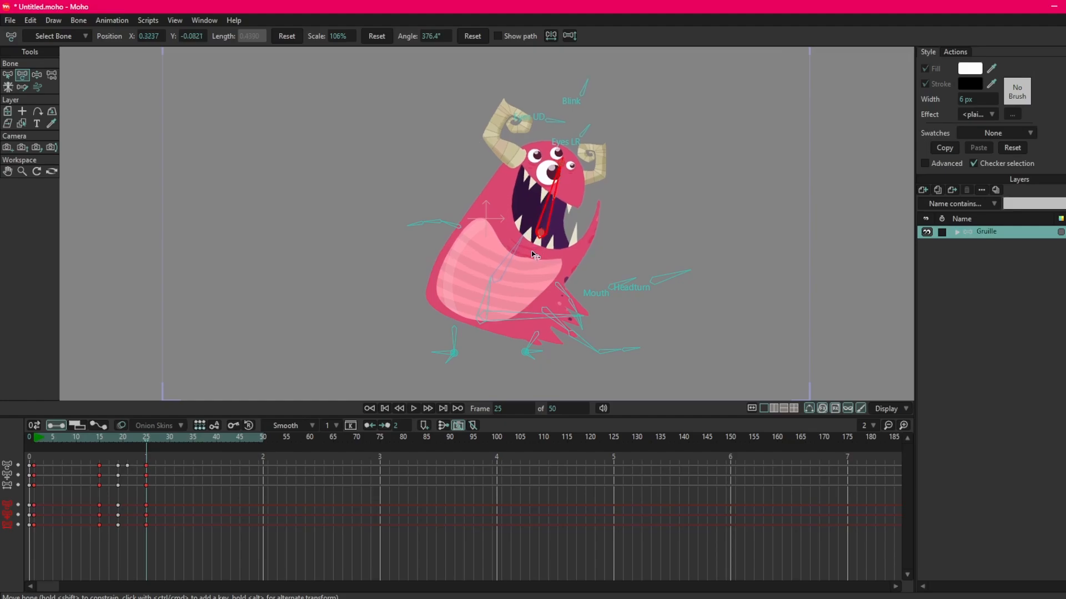
Stretch the frame 25 pose by setting the upper torso bone to X 0.3306, Y -0.0494 at 108.1% scale, and readjust the head bone.
left_click(498, 276)
left_click_drag(497, 278, 500, 274)
left_click(489, 281)
left_click(531, 225)
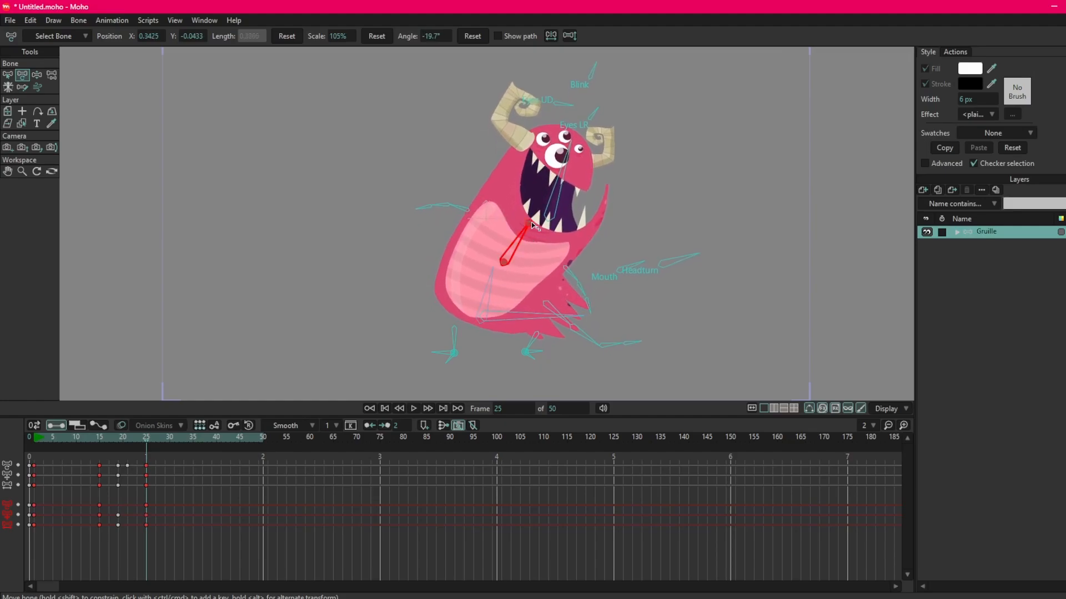
left_click_drag(531, 224, 532, 222)
left_click_drag(503, 262, 504, 264)
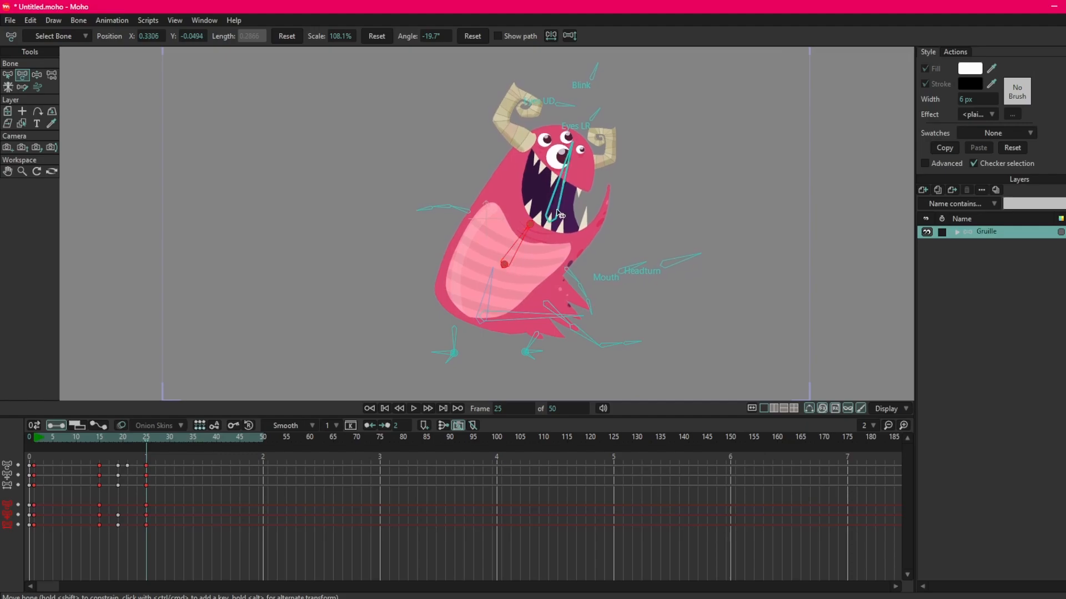
left_click(558, 208)
left_click_drag(550, 218, 551, 220)
Check the motion up to frame 25 and label all keyframes at frame 25 red again.
left_click_drag(118, 448, 148, 446)
left_click(475, 300)
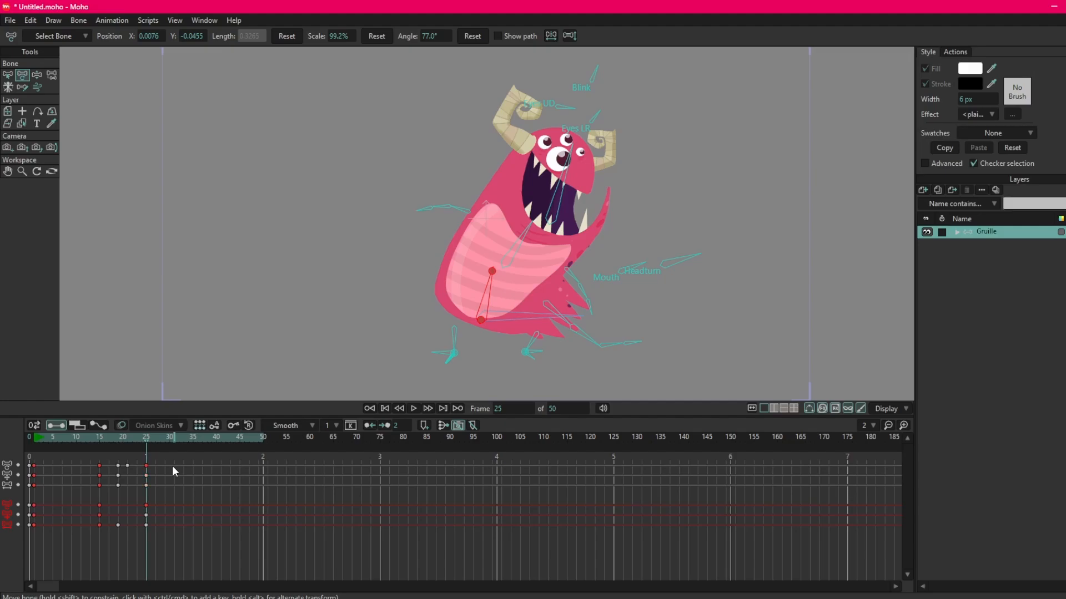
left_click_drag(161, 464, 142, 539)
right_click(145, 526)
mouse_move(175, 571)
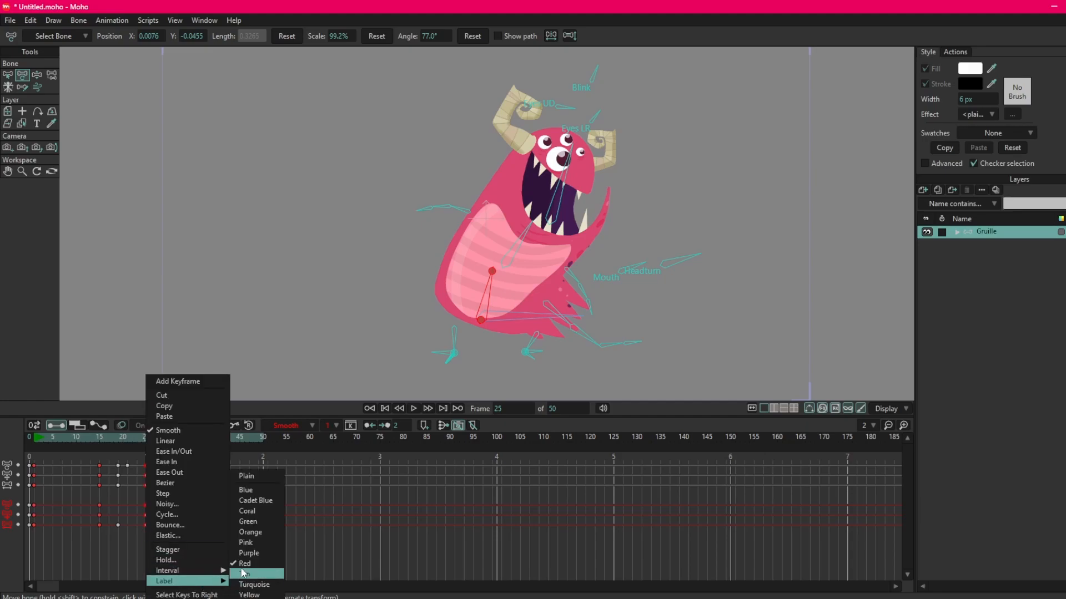
left_click(139, 509)
At frame 19, lower the whole body by moving the lower torso bone down toward the feet.
left_click_drag(155, 433, 115, 456)
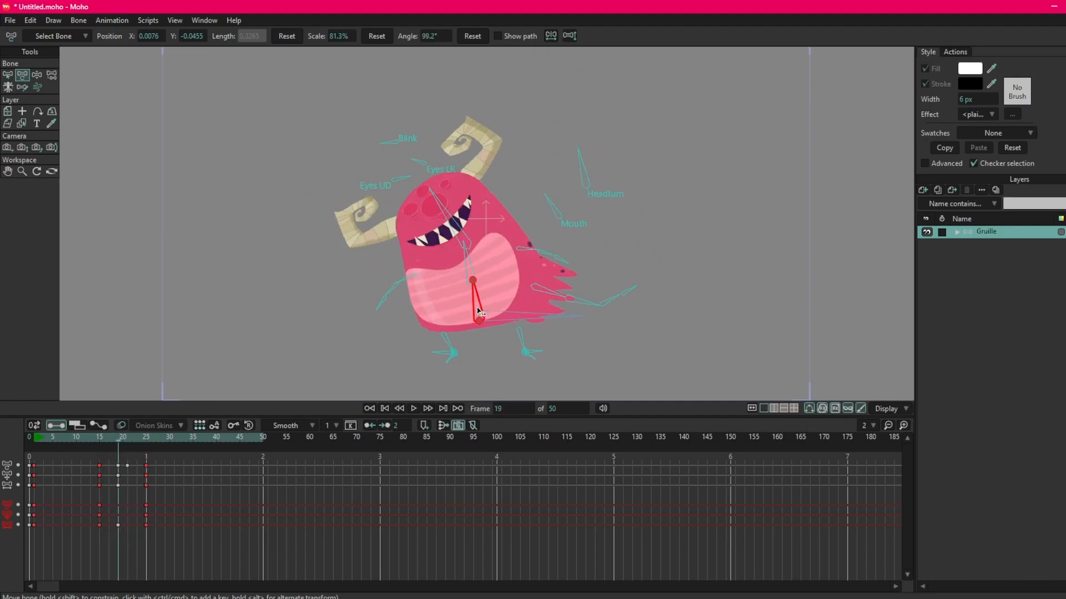
left_click_drag(478, 324, 482, 327)
left_click_drag(483, 333, 484, 335)
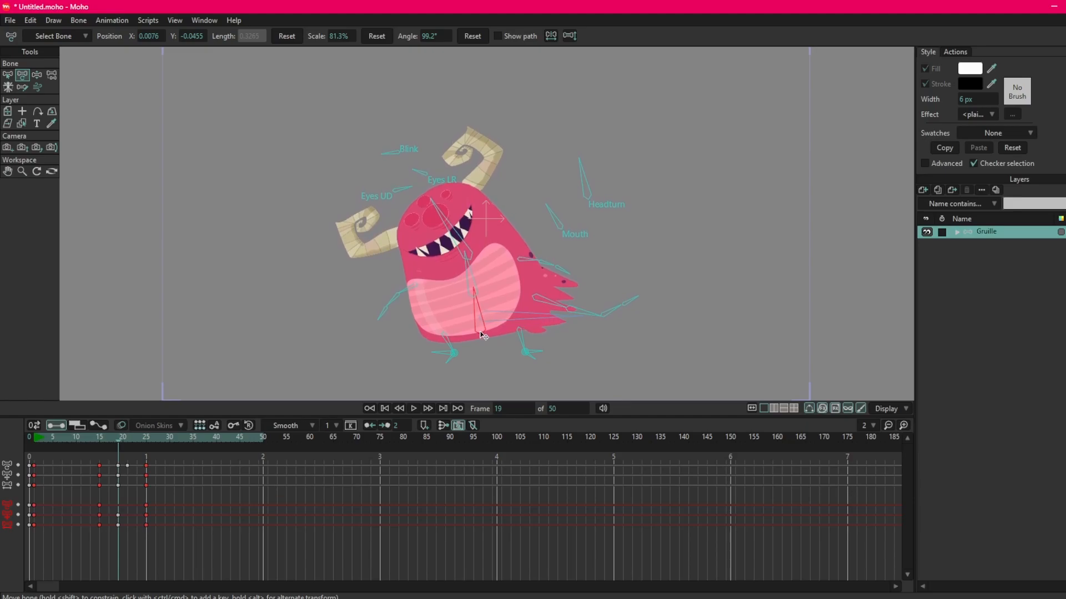
At frame 25, raise the lower torso bone to X 0.0301, Y -0.0070 and check the transition.
left_click_drag(102, 444, 147, 440)
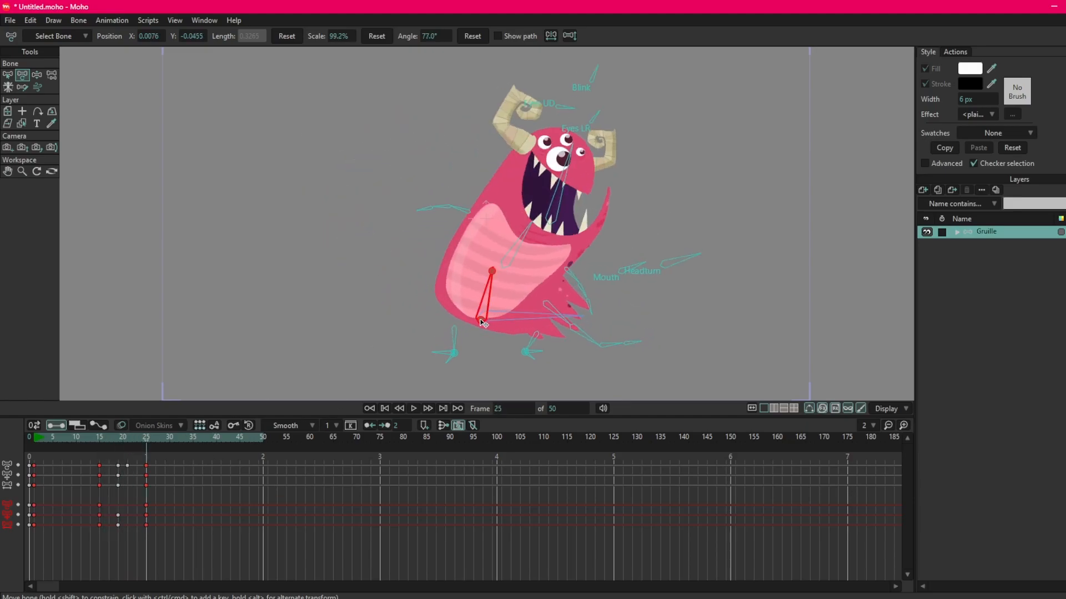
left_click_drag(480, 316, 484, 309)
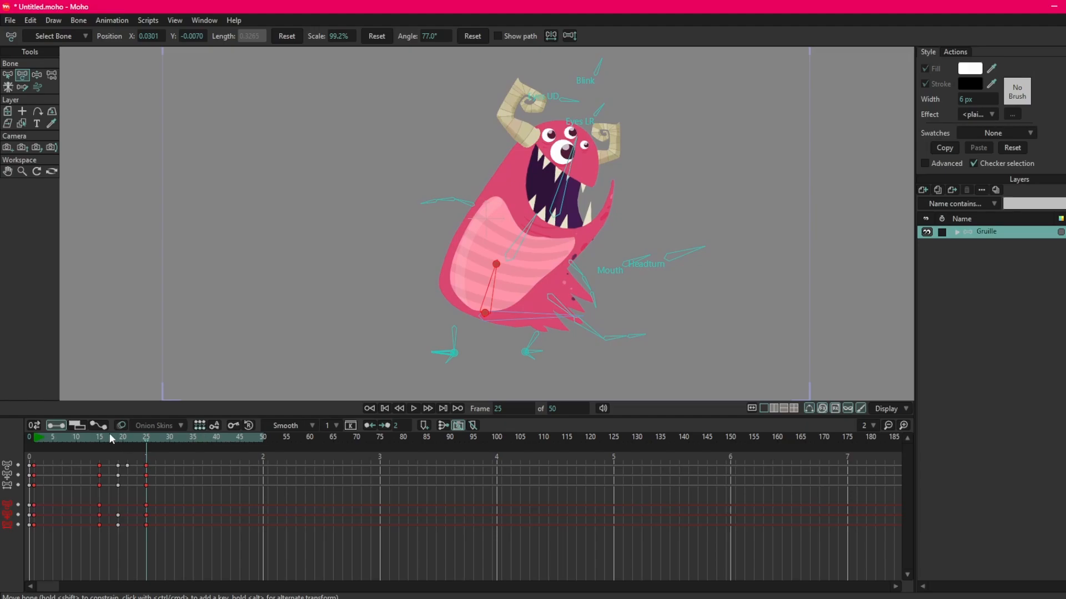
left_click_drag(111, 439, 147, 438)
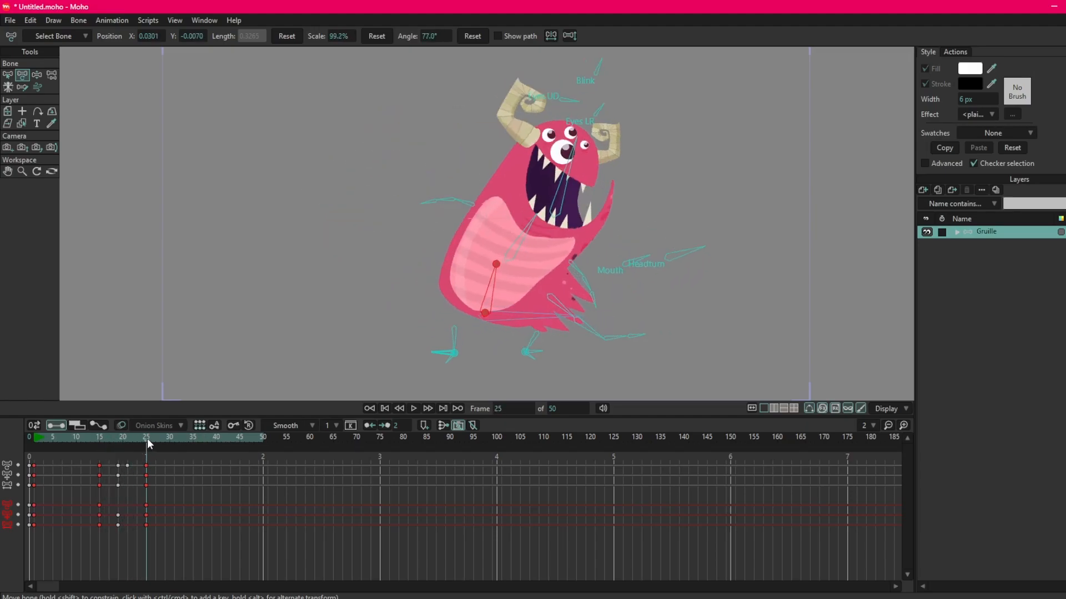
At frame 25, move the head bone to X 0.3533, Y -0.0845 and the upper torso bone to X 0.3804, Y -0.0775.
left_click(562, 198)
left_click_drag(556, 213, 560, 206)
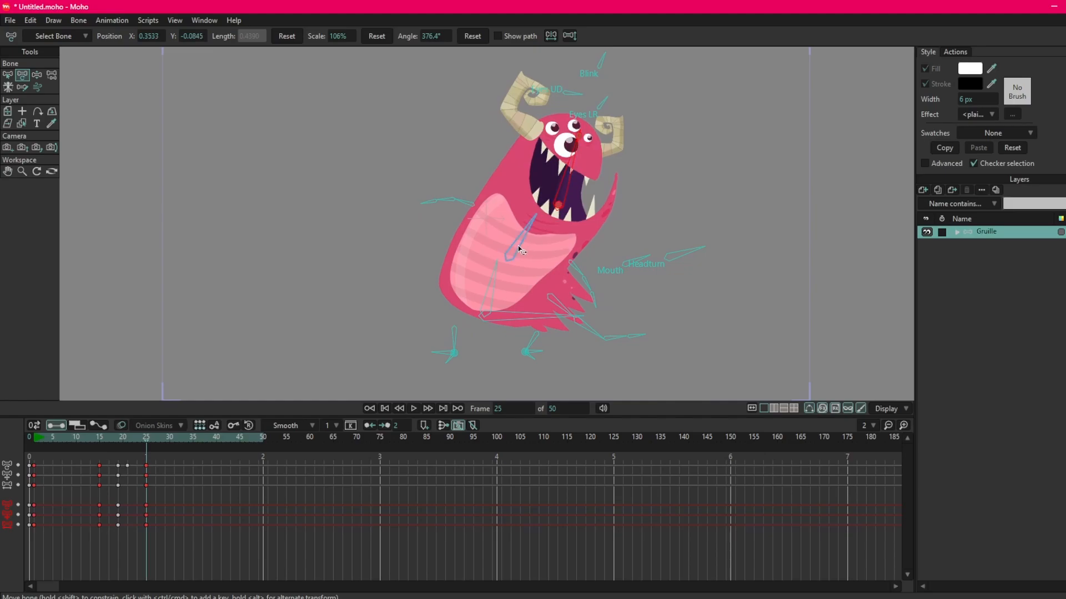
left_click(516, 245)
left_click_drag(510, 258, 518, 250)
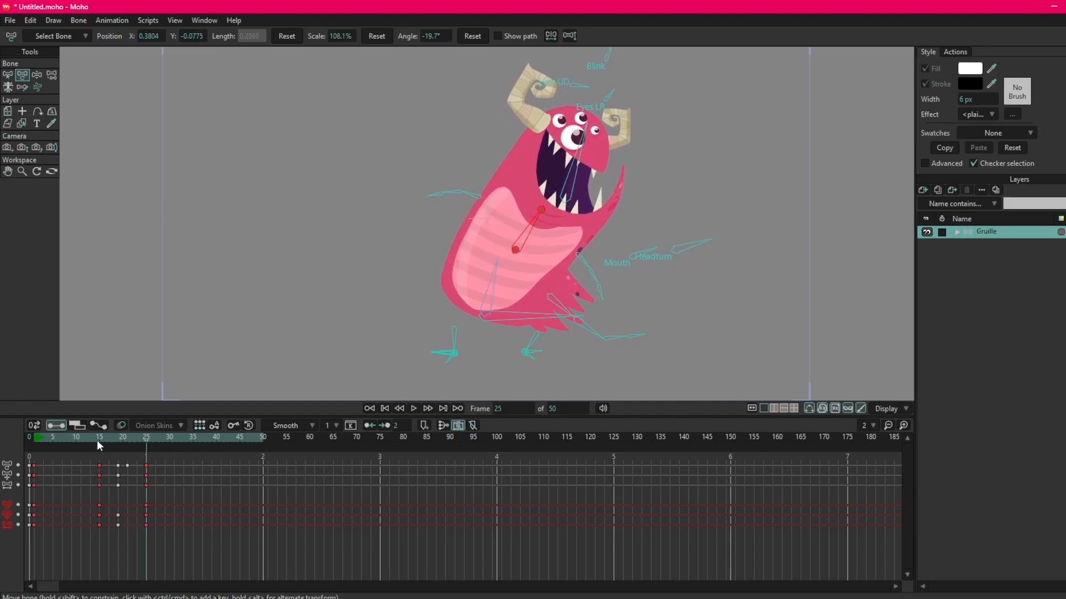
Review the movement between frames 15 and 25 with the whole character in view, focusing on the frame 19 breakdown.
left_click_drag(98, 441, 123, 443)
scroll(484, 278, "up", 3)
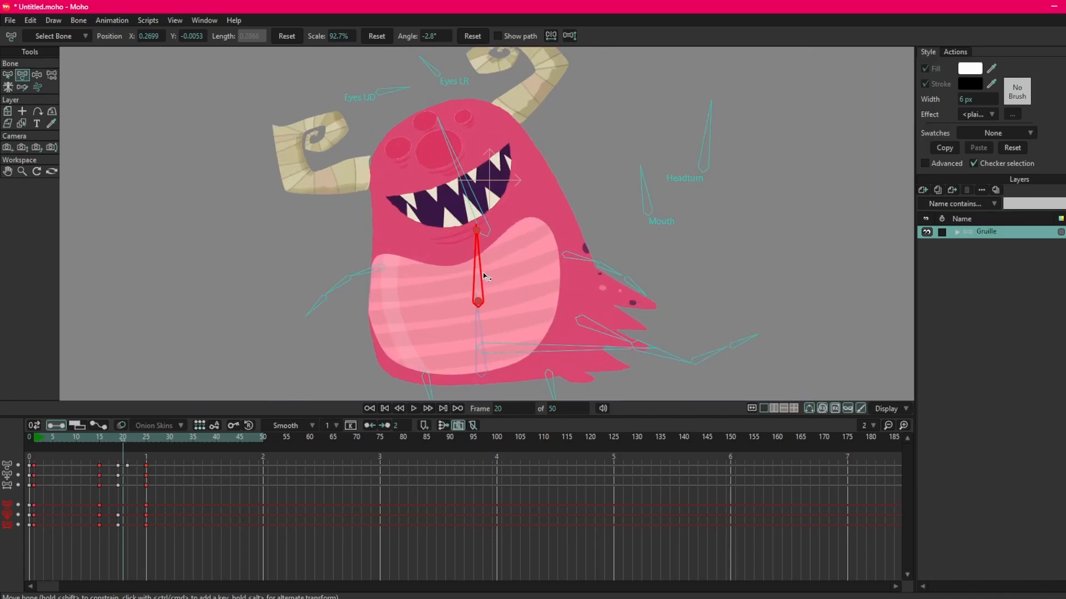
scroll(485, 278, "down", 3)
scroll(485, 278, "up", 4)
scroll(489, 269, "down", 1)
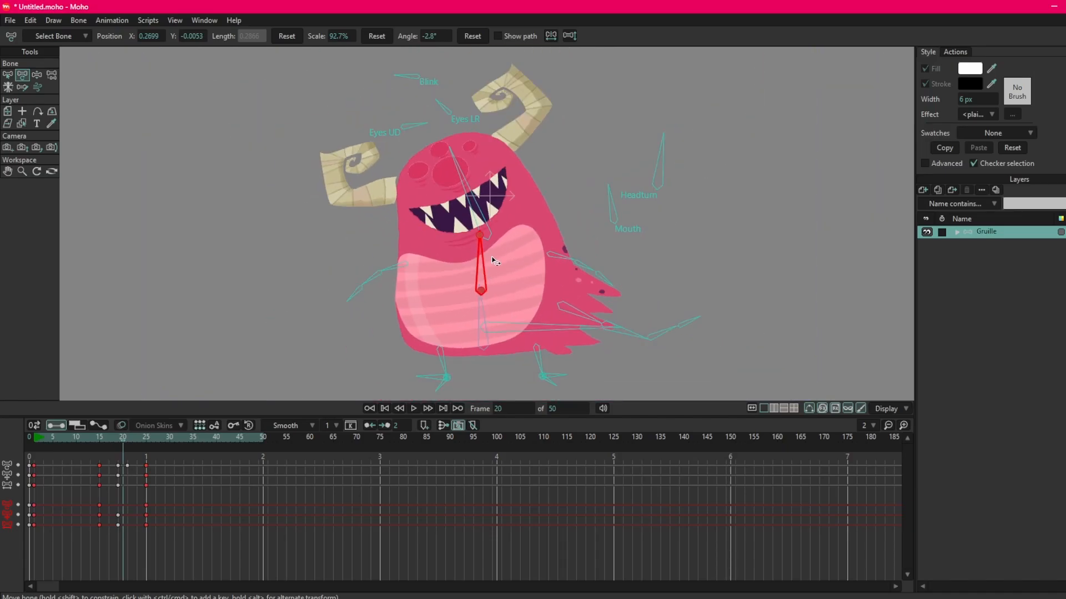
scroll(492, 261, "down", 4)
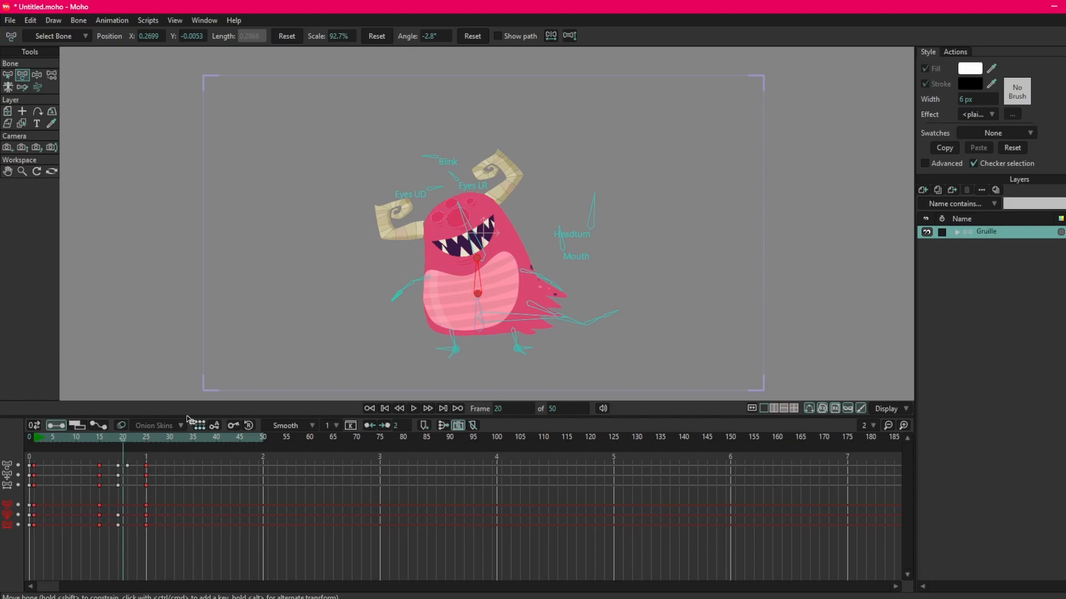
left_click_drag(111, 438, 124, 441)
left_click(118, 441)
left_click_drag(108, 460, 125, 500)
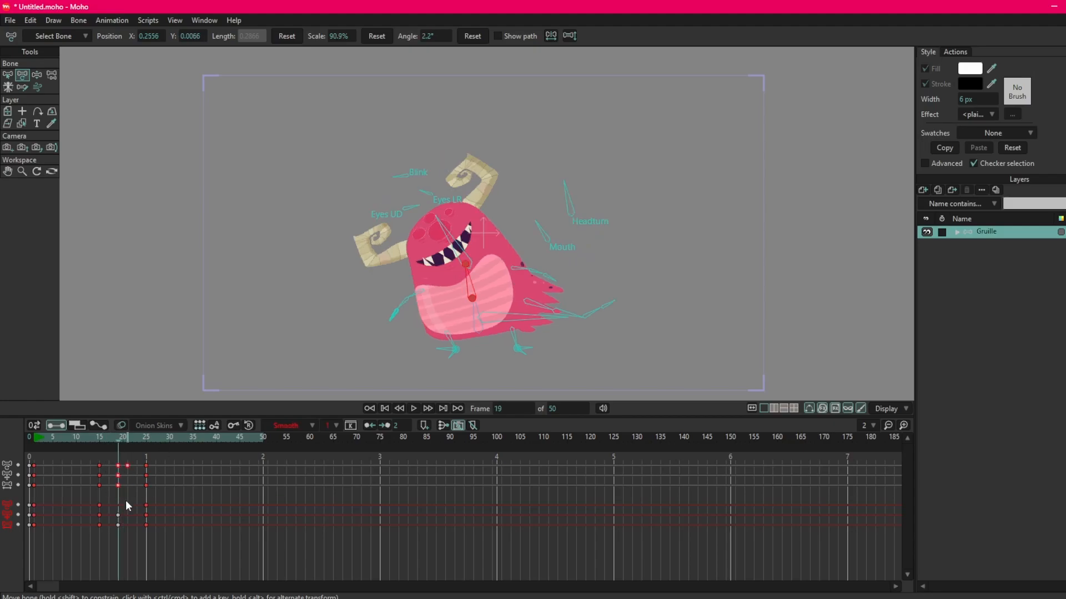
left_click(100, 471)
left_click_drag(97, 438, 145, 439)
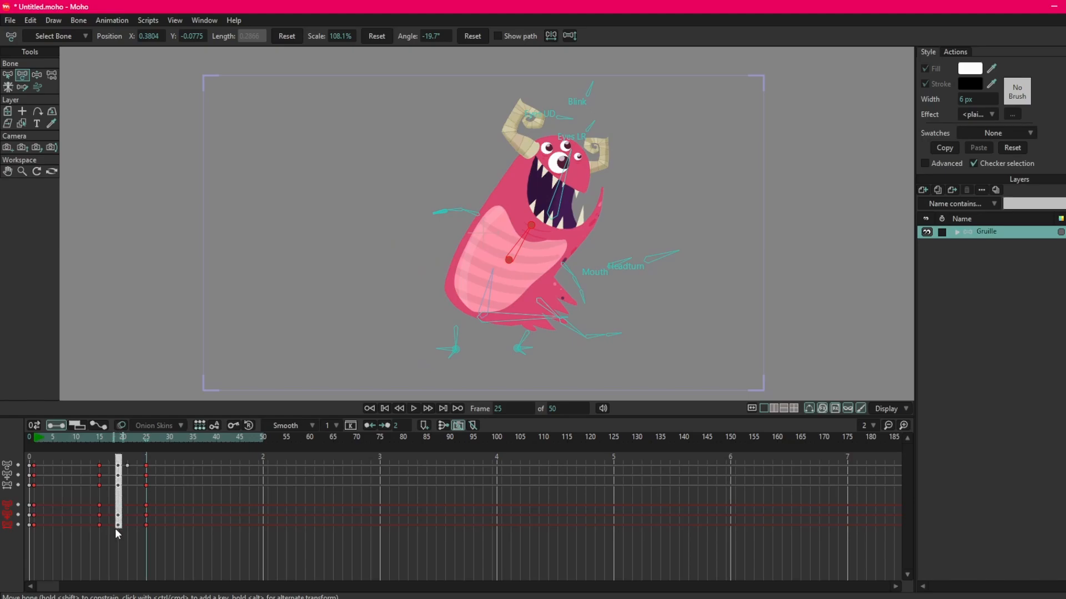
Label all keyframes at frame 19 orange to mark the breakdown pose.
left_click_drag(117, 530, 117, 530)
right_click(117, 485)
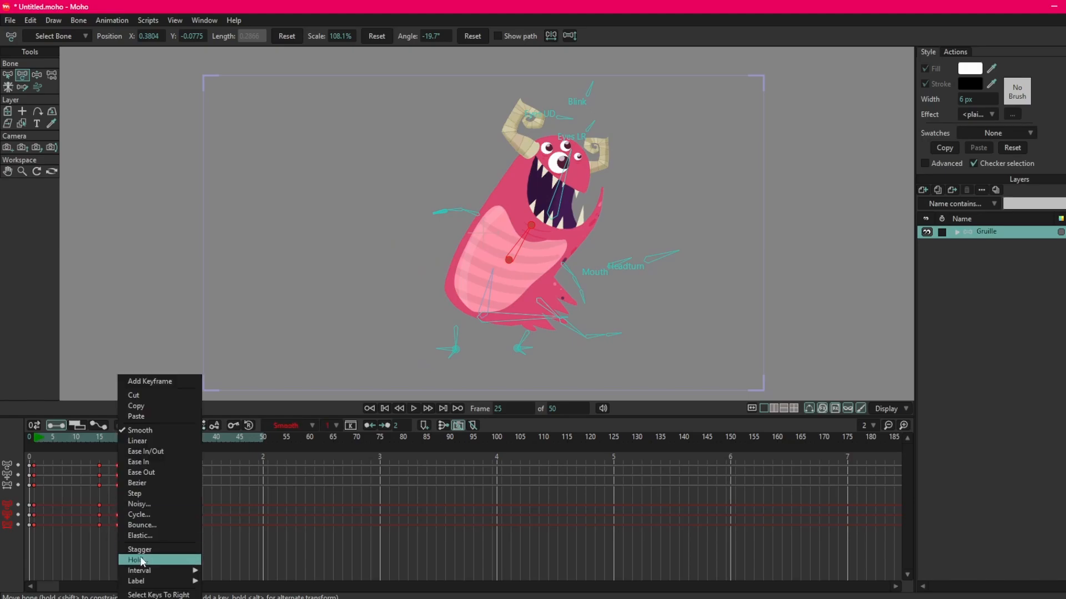
mouse_move(148, 584)
left_click(220, 531)
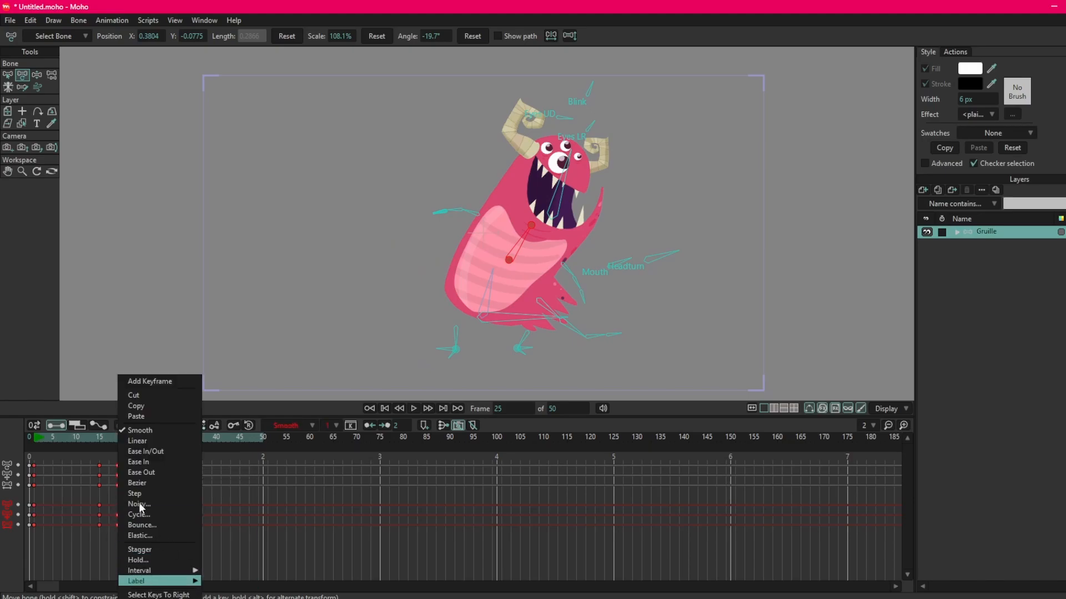
Copy all the frame 25 keyframes and paste them at frame 33.
left_click(101, 439)
left_click_drag(101, 442, 184, 439)
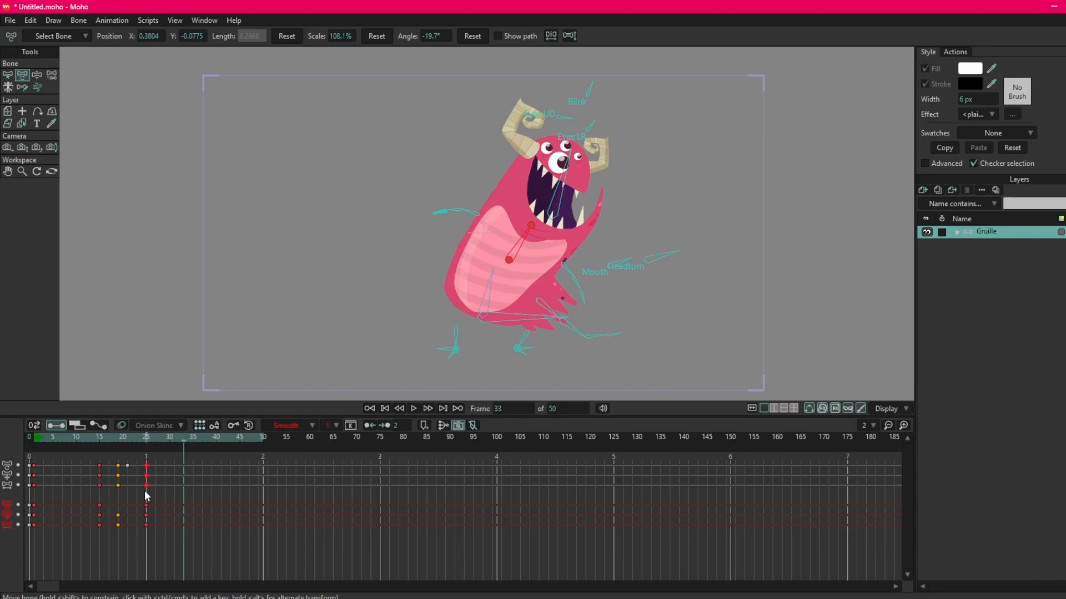
left_click_drag(105, 444, 140, 537)
key("ctrl+v")
Back at frame 25, push the head bone farther up to X 0.3665, Y -0.0829 for an overshoot.
left_click_drag(111, 438, 145, 438)
mouse_move(144, 438)
left_mouse_down()
mouse_move(174, 446)
mouse_move(145, 448)
left_mouse_up()
left_click(551, 214)
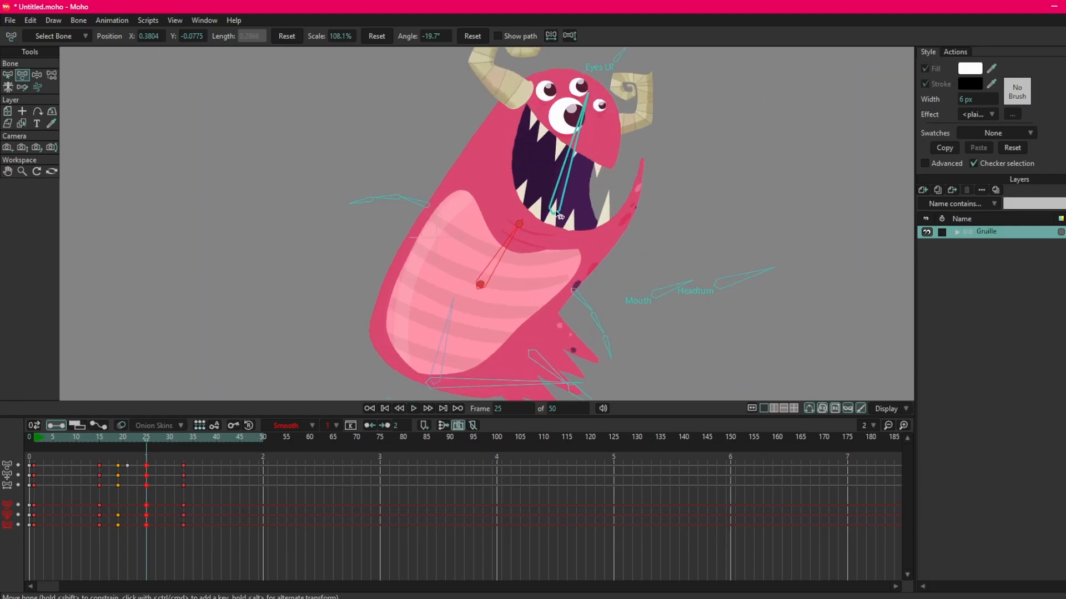
scroll(552, 216, "up", 3)
left_click_drag(555, 210, 559, 207)
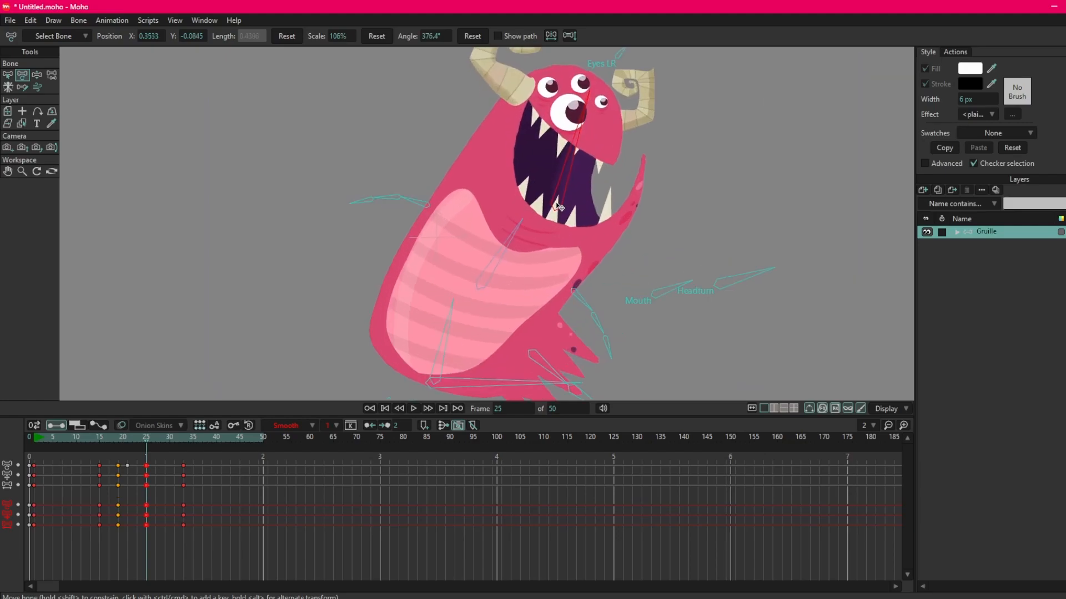
Extend the frame 25 overshoot by moving the upper torso bone to X 0.4023, Y -0.0857 and nudging the lower torso bone.
left_click(493, 264)
left_click_drag(481, 285, 484, 279)
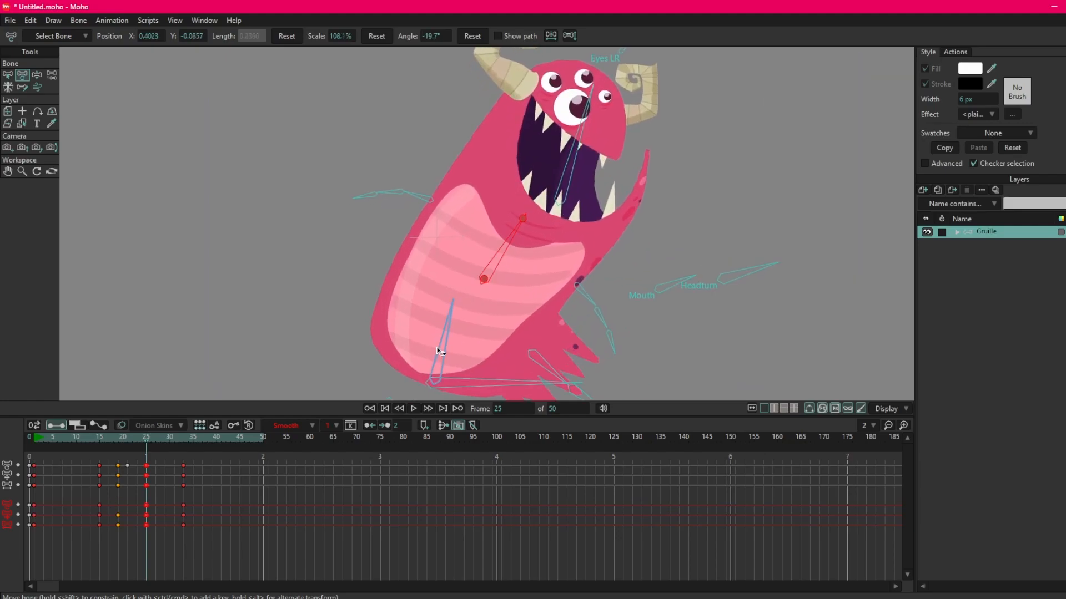
left_click(438, 351)
left_click_drag(436, 380, 441, 379)
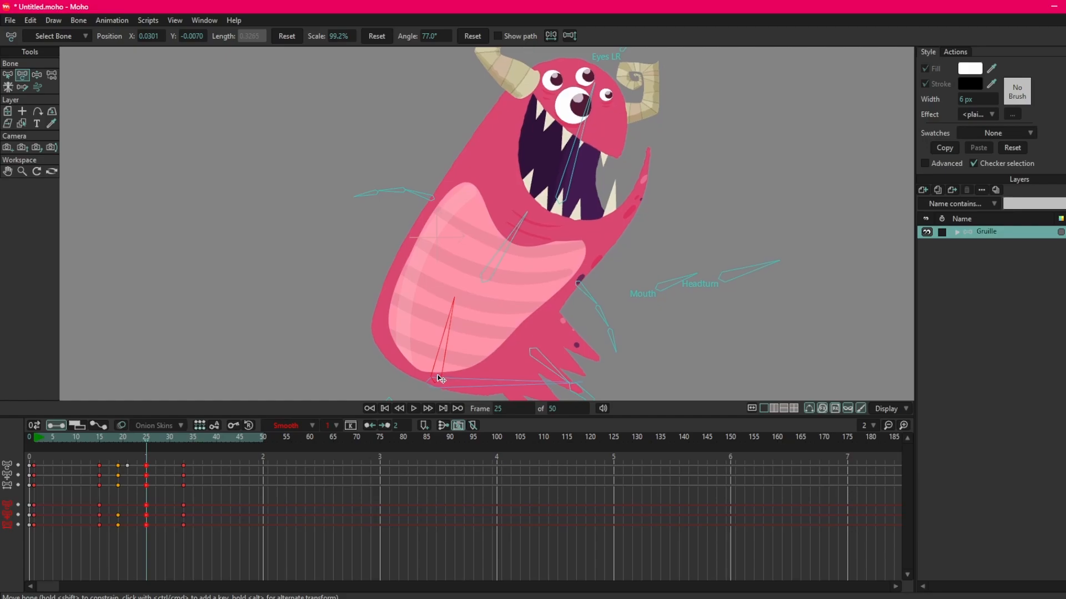
Nudge the lower torso bone at frame 25 to X 0.0343, Y -0.0006 and play back the overshoot motion.
left_click_drag(457, 302, 455, 300)
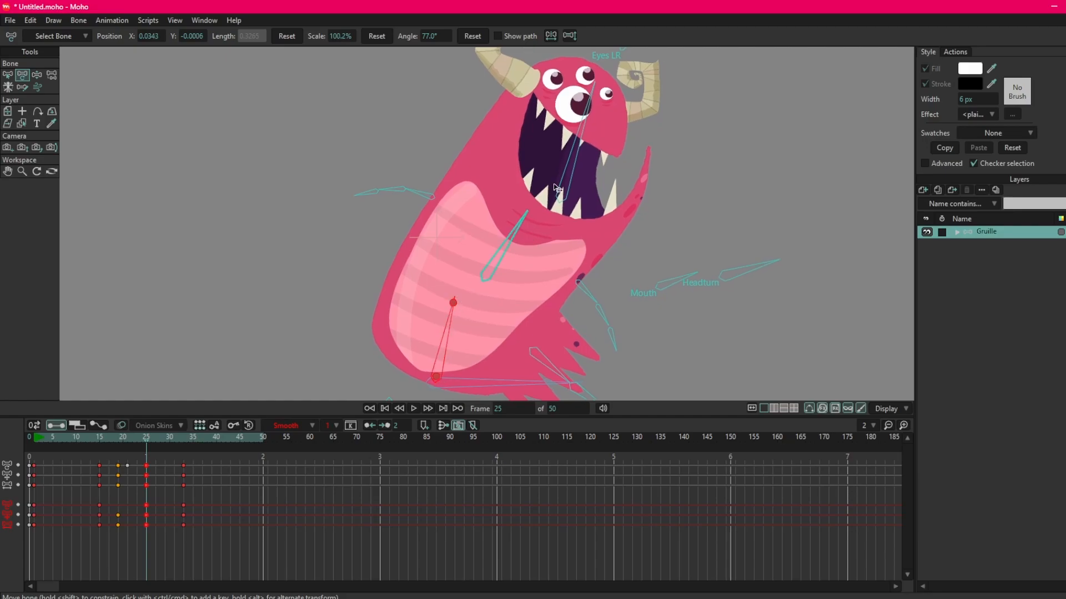
left_click_drag(593, 111, 552, 213)
scroll(598, 134, "down", 1)
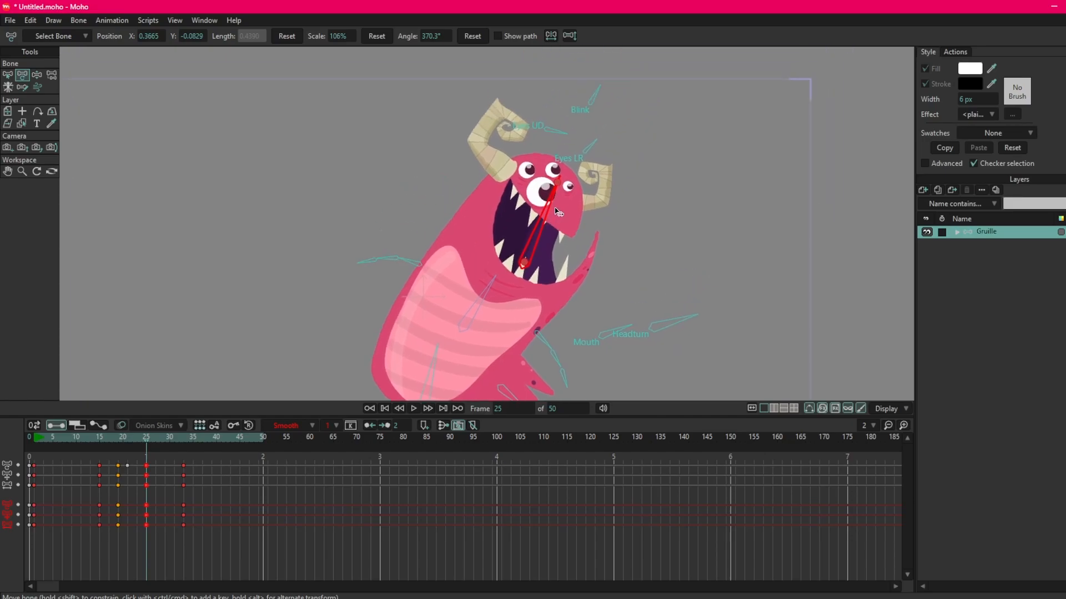
scroll(553, 212, "down", 1)
left_click_drag(146, 438, 82, 441)
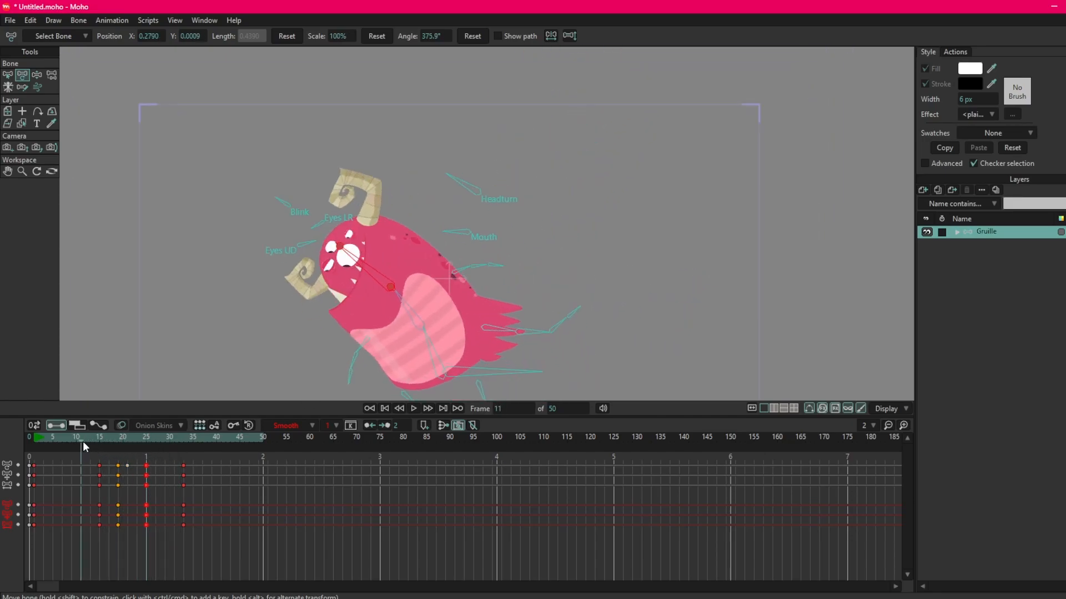
key("space")
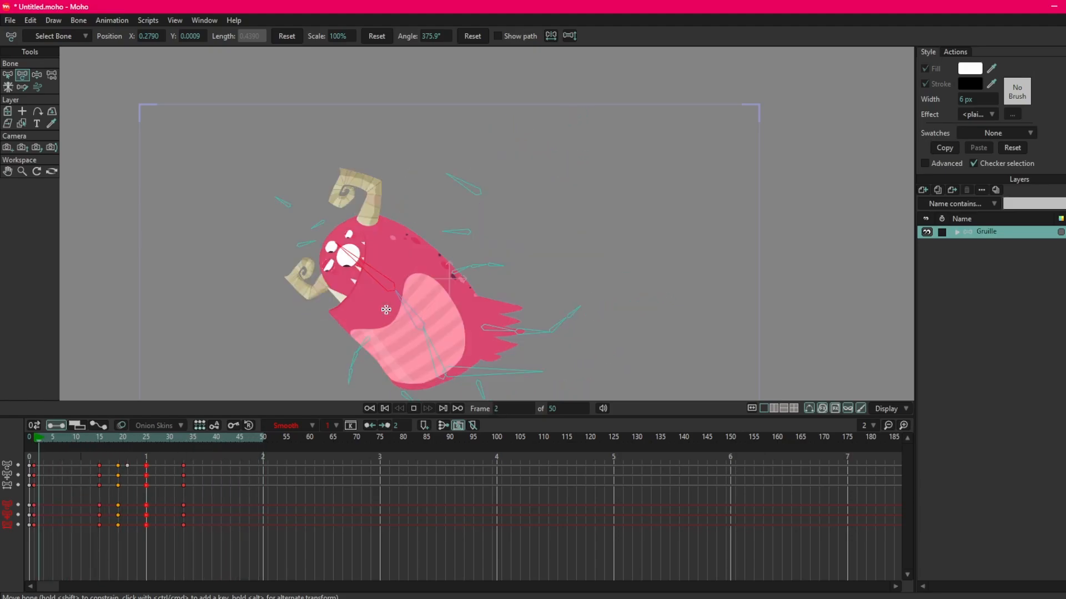
key("space")
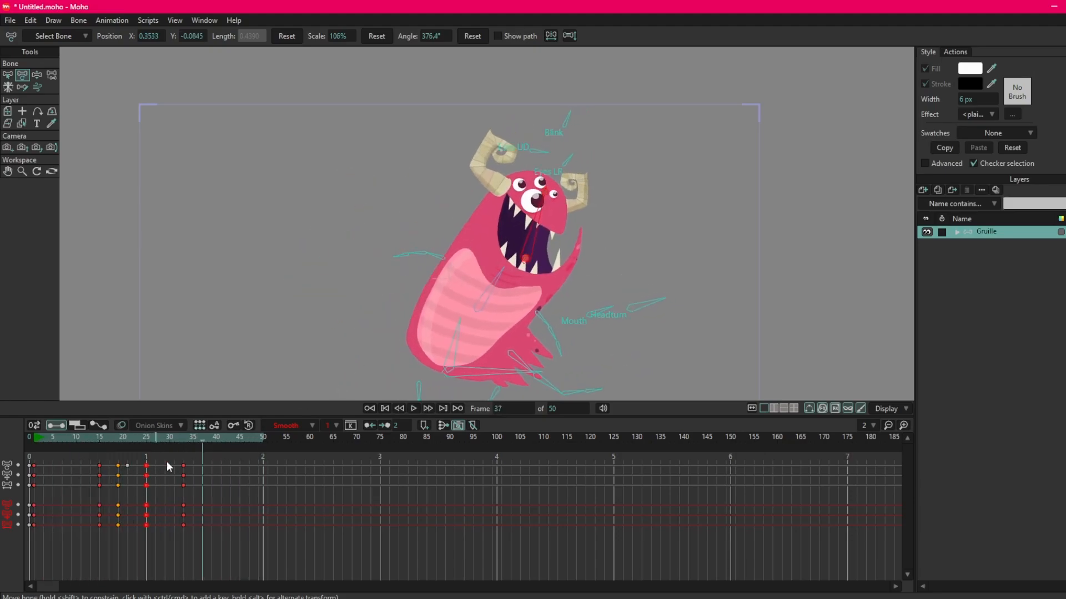
At frame 33, lower the head bone to X 0.3368, Y -0.1042 for the settle and play back the animation.
scroll(563, 224, "up", 2)
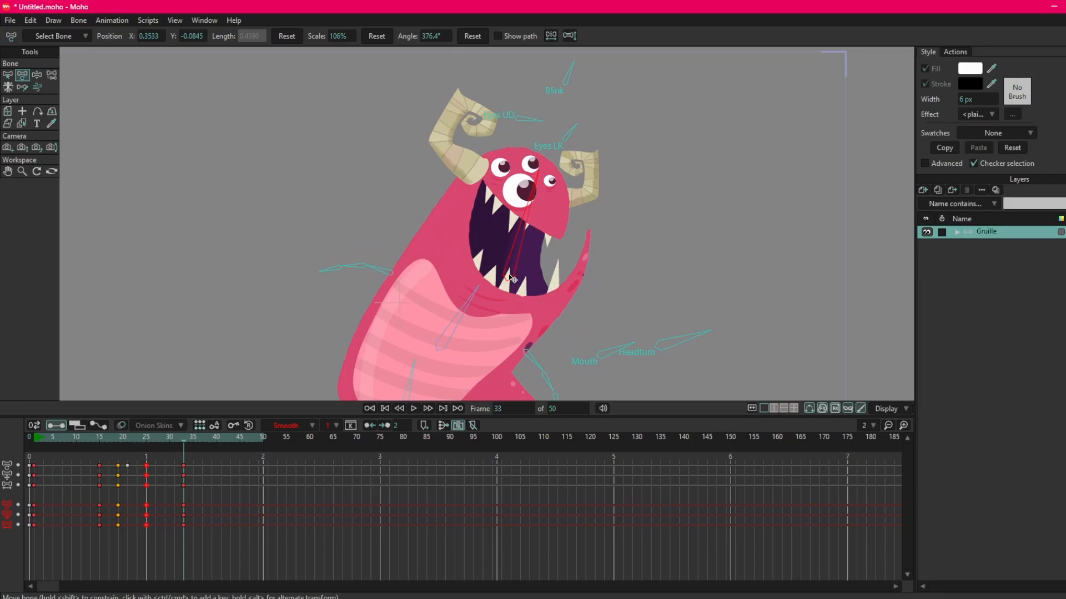
key("space")
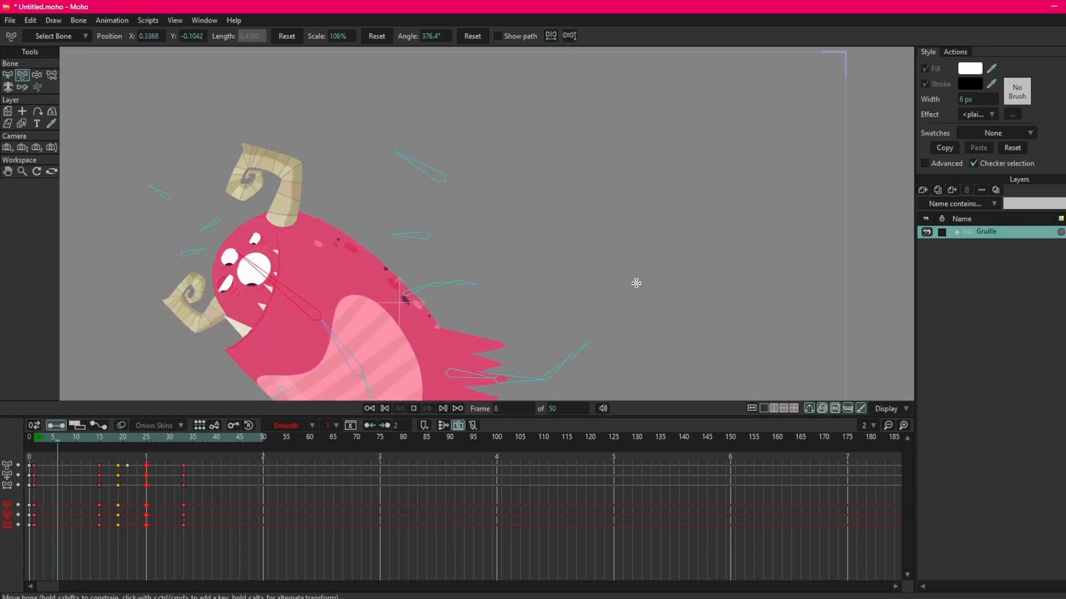
key("space")
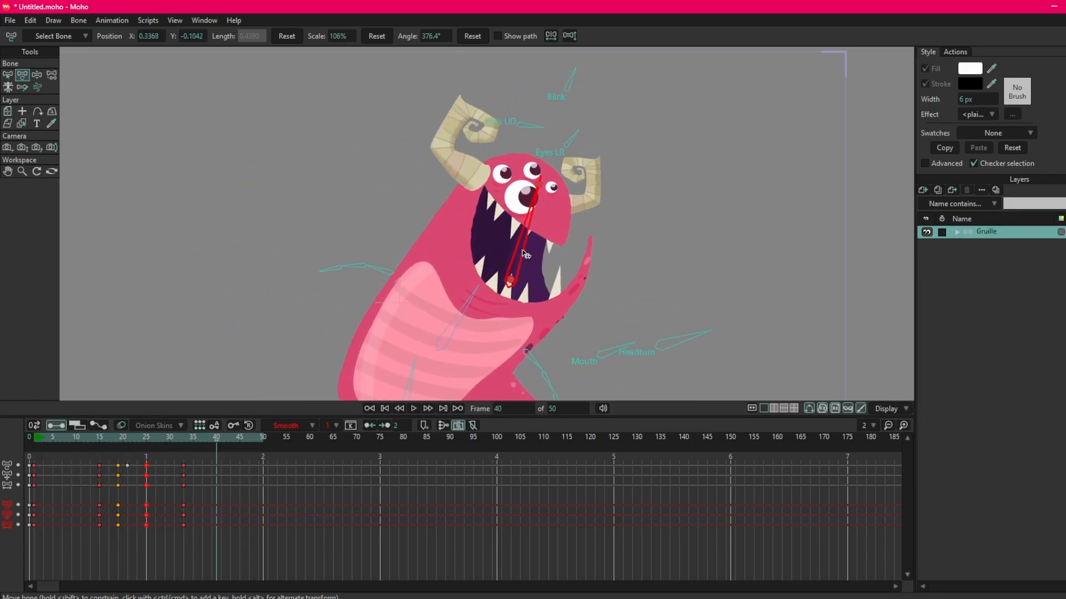
Refine the frame 33 settle pose by moving the upper torso bone to X 0.3722, Y -0.0943, and play back the animation.
left_click(186, 436)
scroll(497, 286, "down", 2)
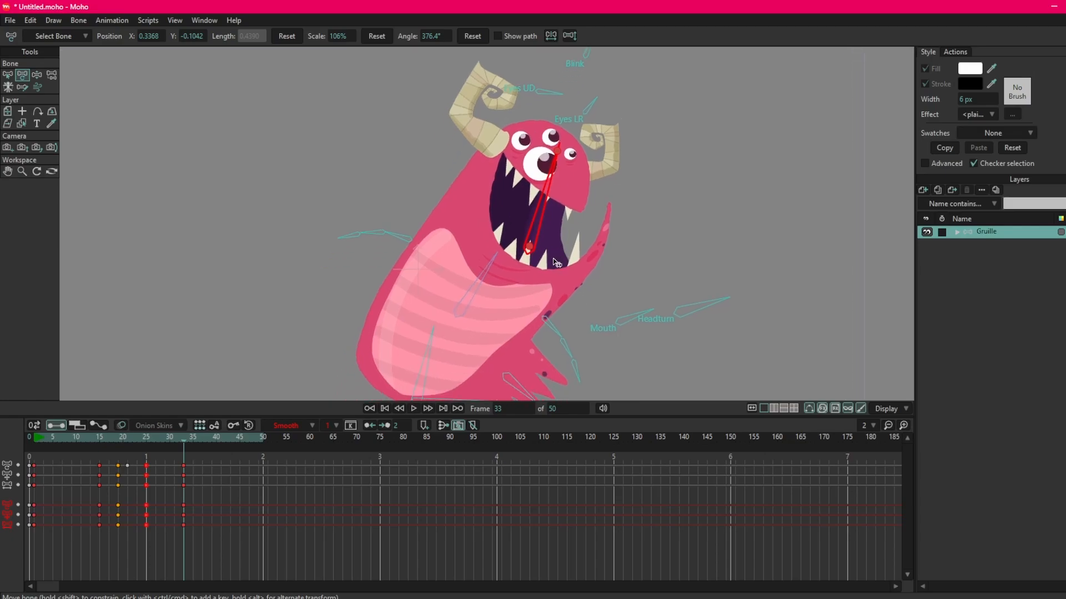
left_click(497, 286)
left_click_drag(496, 285, 467, 322)
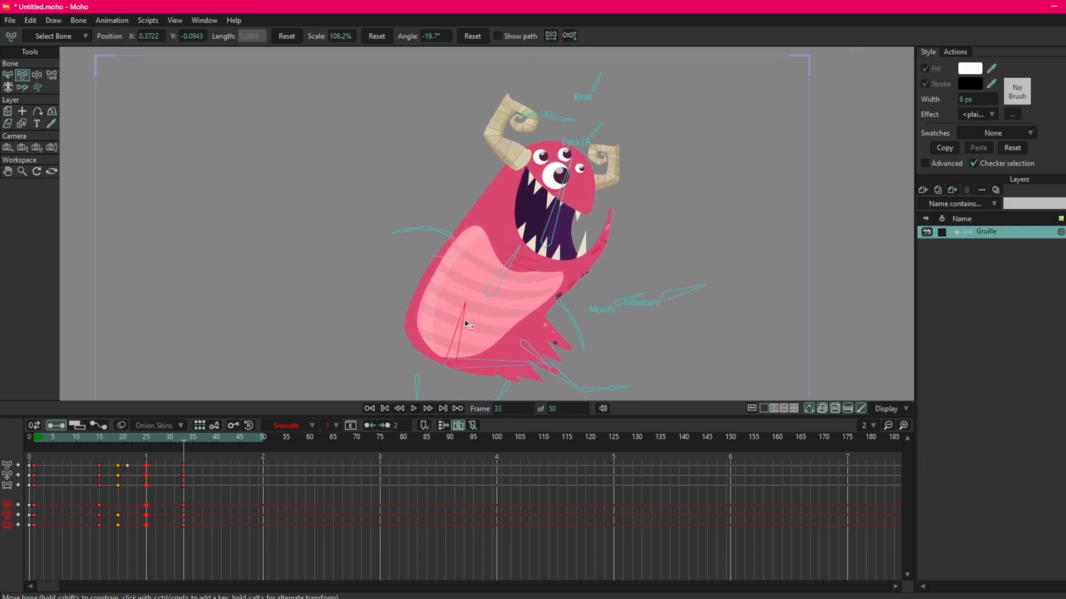
key("space")
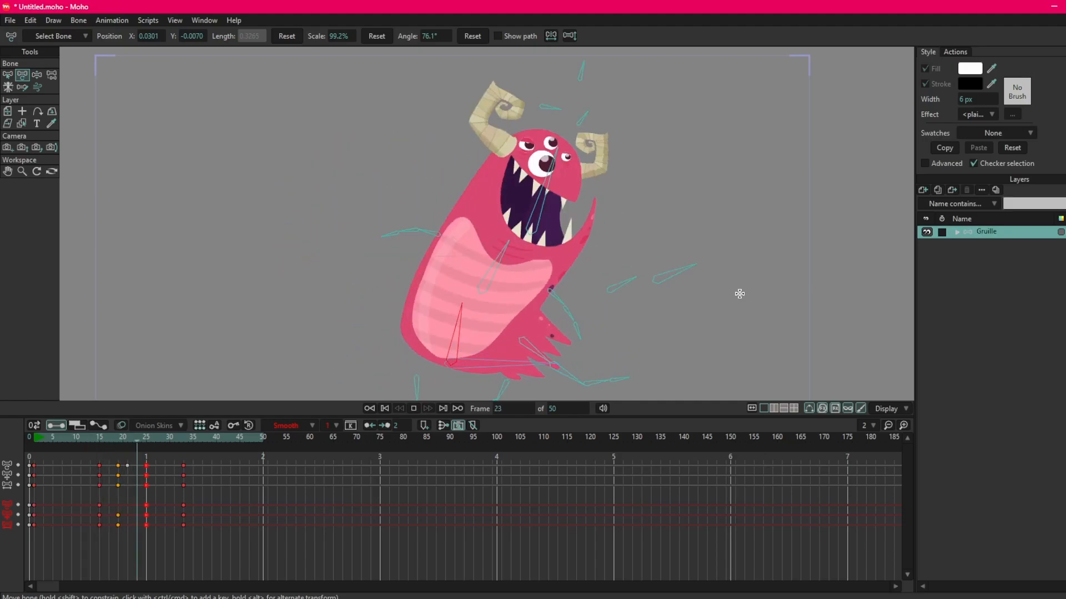
scroll(739, 266, "down", 2)
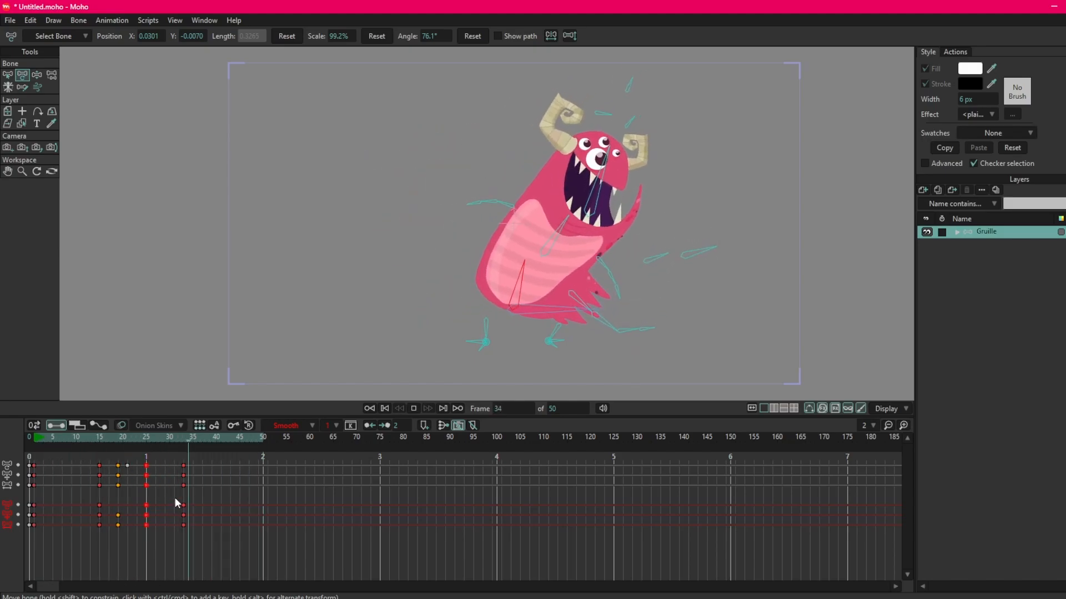
key("space")
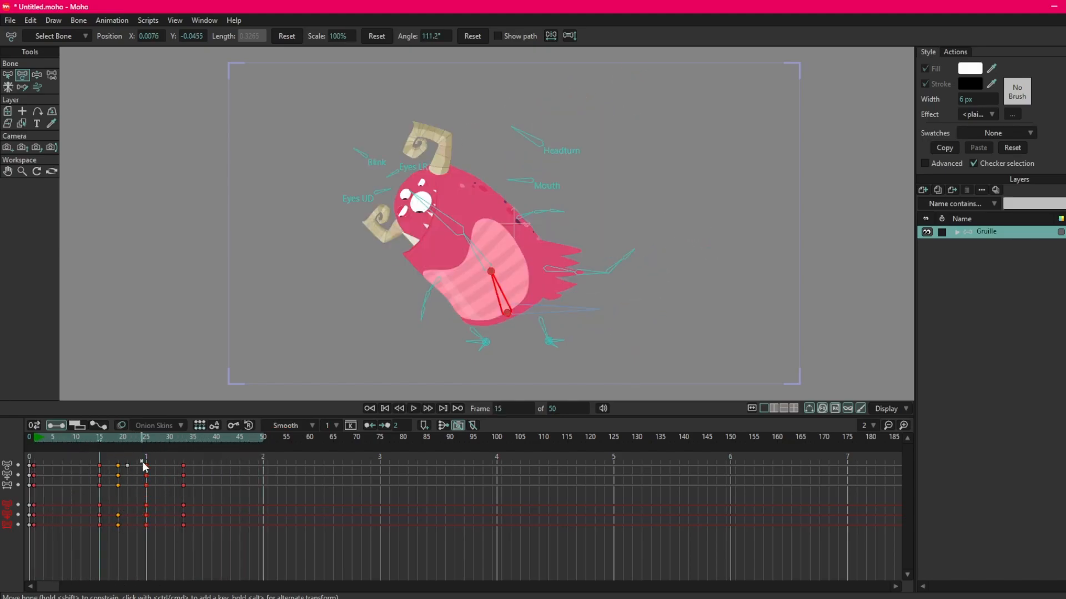
Try slower timing by moving the frame 25 and 33 keyframes to frames 33 and 45, and play it back.
left_click_drag(142, 461, 219, 568)
left_click_drag(183, 485, 239, 527)
key("space")
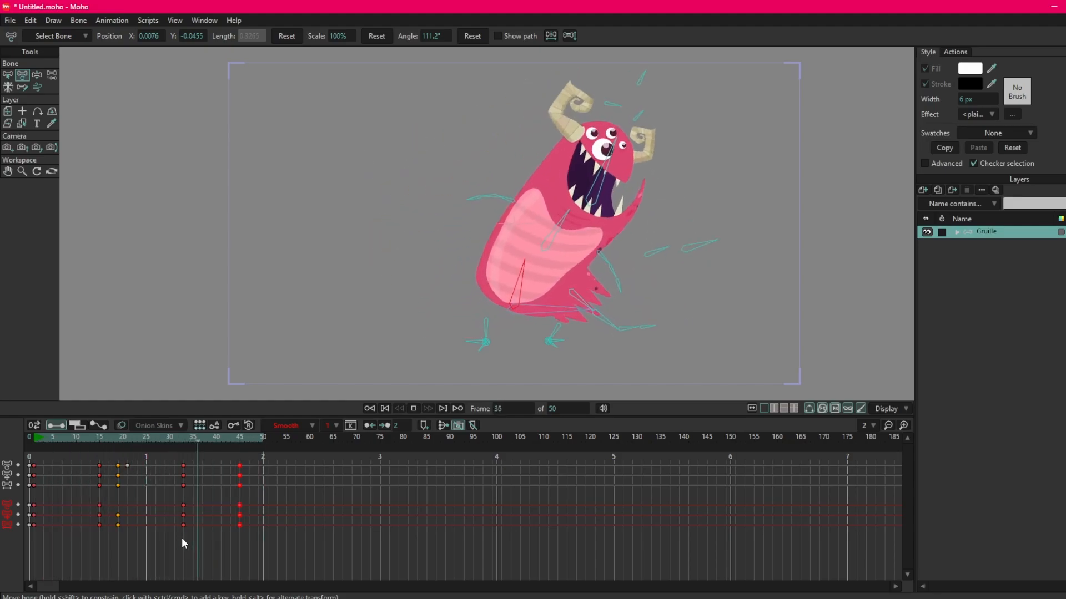
key("space")
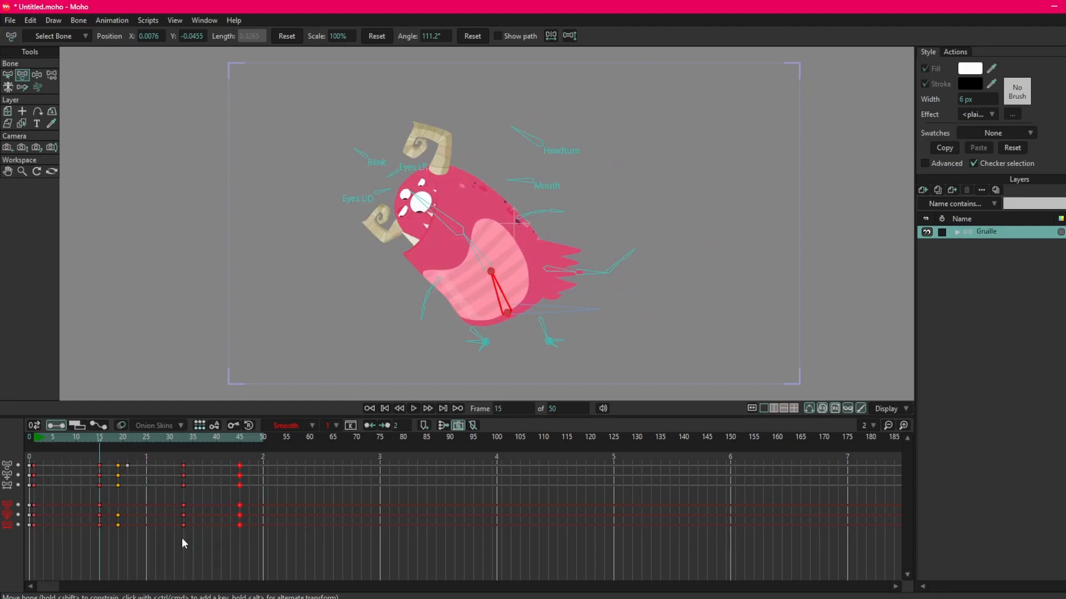
key("space")
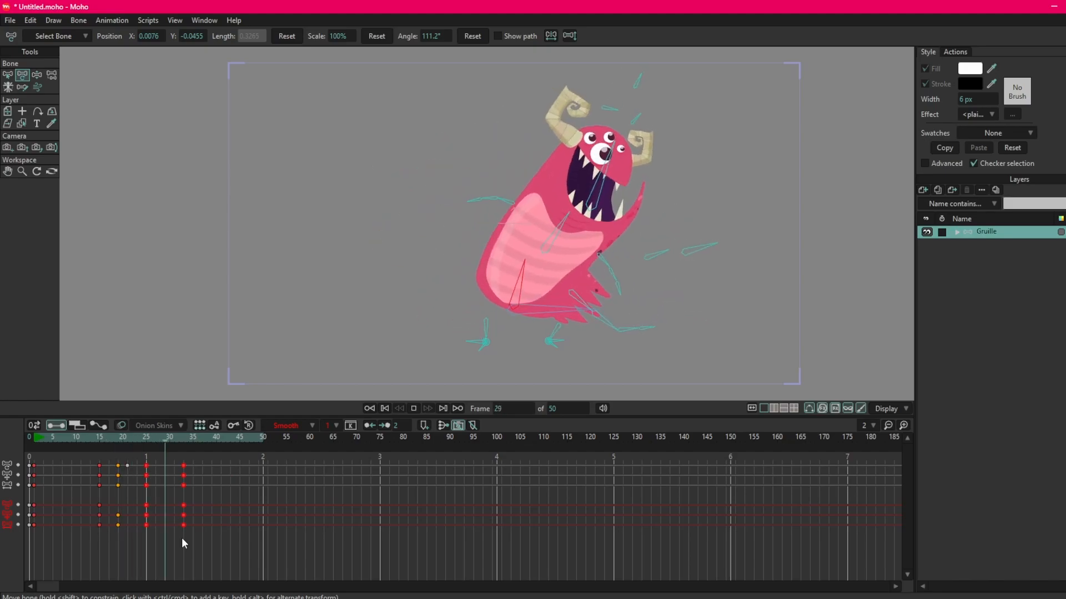